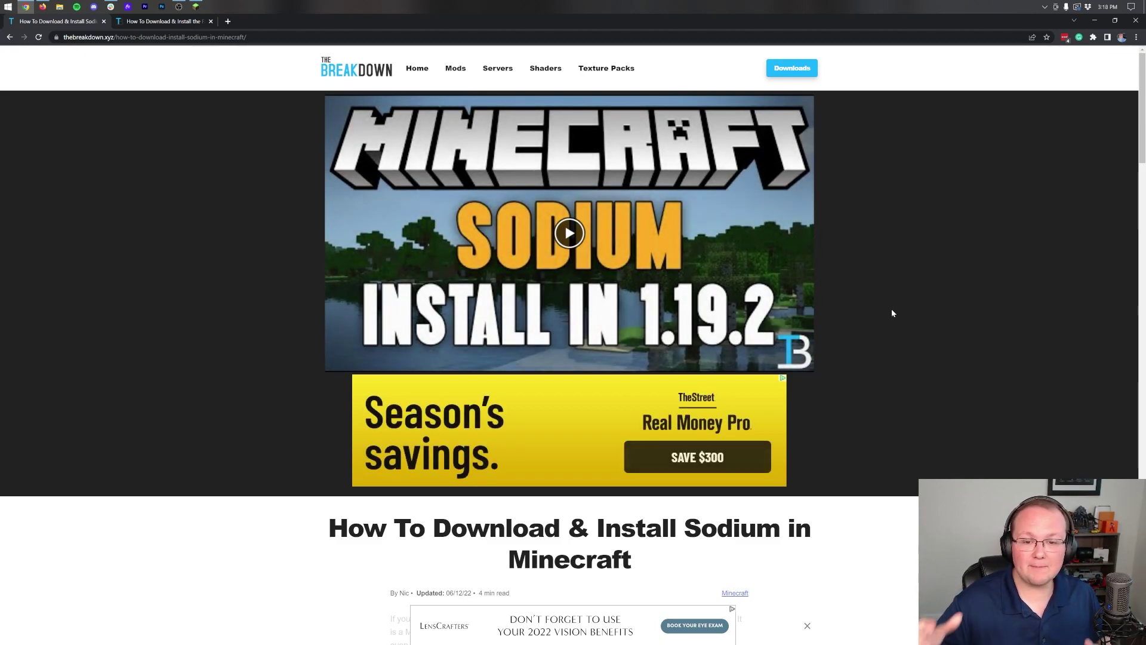
- Skim the Sodium article, then switch to the Fabric Mod Loader installation guide tab
{"action": "scroll", "coordinate": [892, 313], "scroll_direction": "down", "scroll_amount": 7}
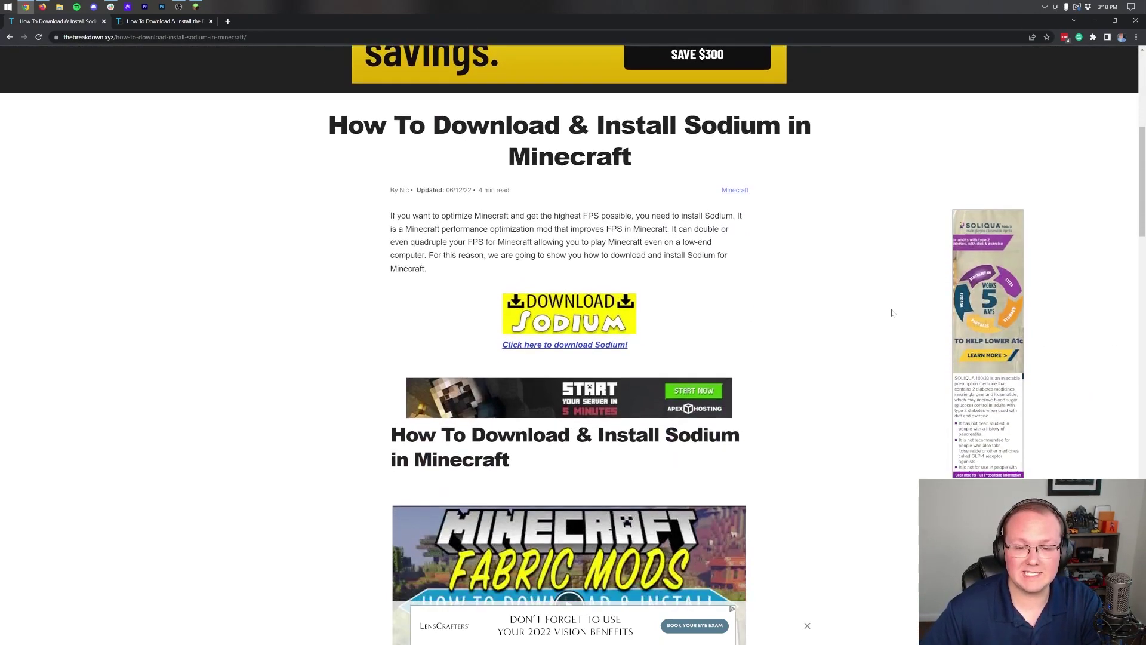
{"action": "scroll", "coordinate": [810, 197], "scroll_direction": "down", "scroll_amount": 3}
{"action": "scroll", "coordinate": [811, 202], "scroll_direction": "up", "scroll_amount": 2}
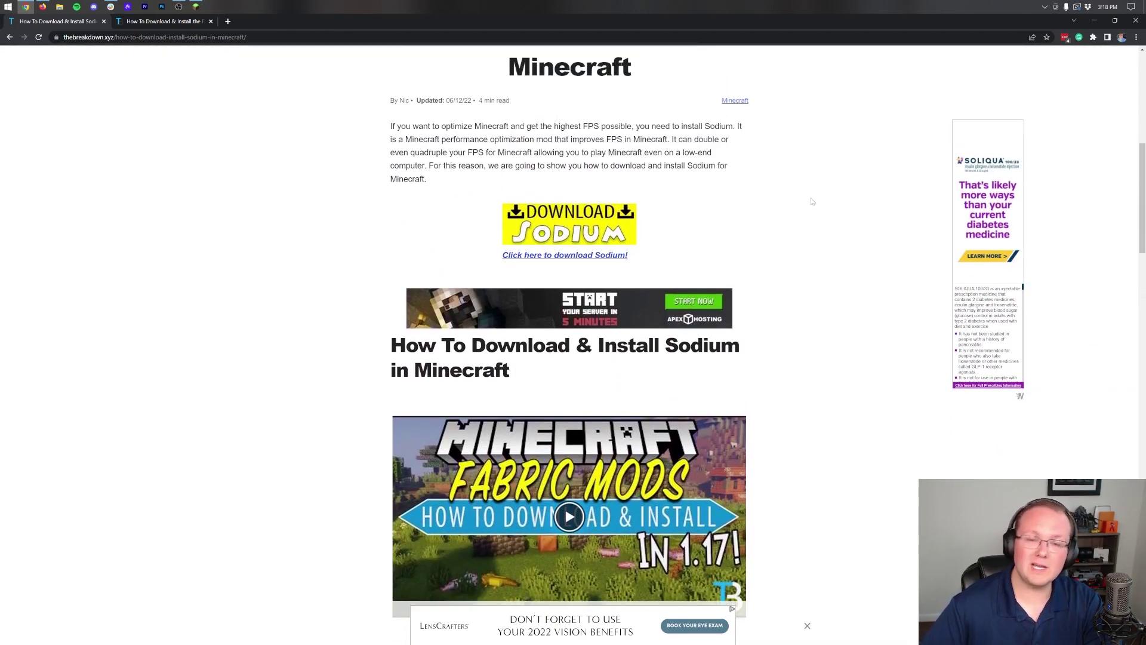
{"action": "scroll", "coordinate": [810, 200], "scroll_direction": "up", "scroll_amount": 8}
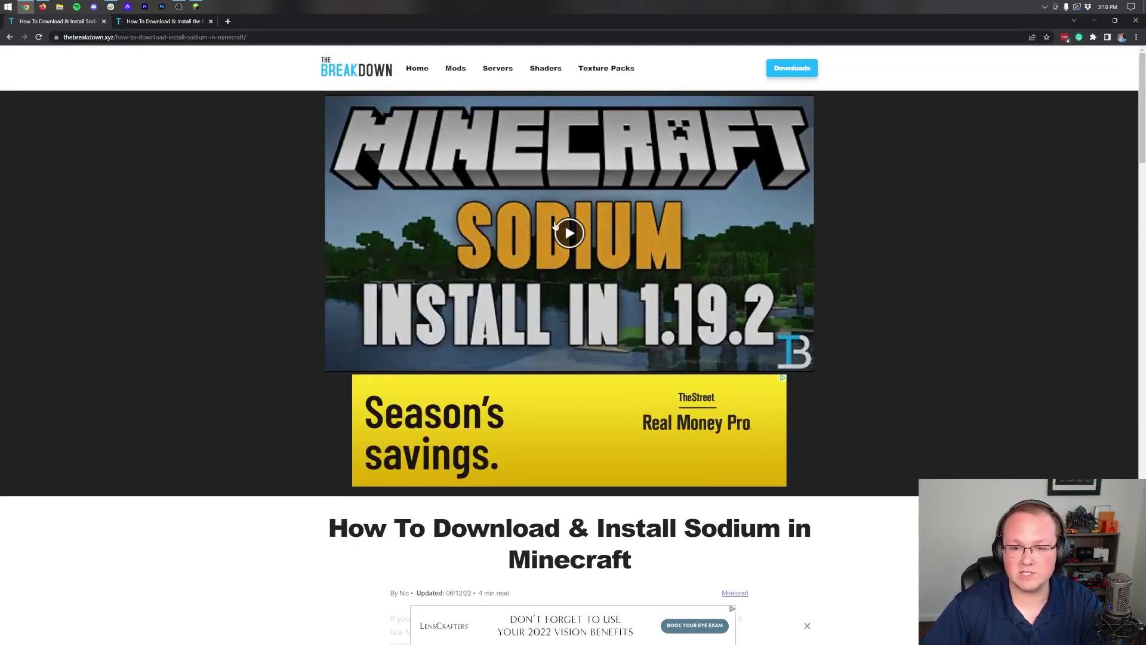
{"action": "scroll", "coordinate": [745, 266], "scroll_direction": "down", "scroll_amount": 3}
{"action": "scroll", "coordinate": [746, 266], "scroll_direction": "down", "scroll_amount": 11}
{"action": "scroll", "coordinate": [834, 384], "scroll_direction": "up", "scroll_amount": 7}
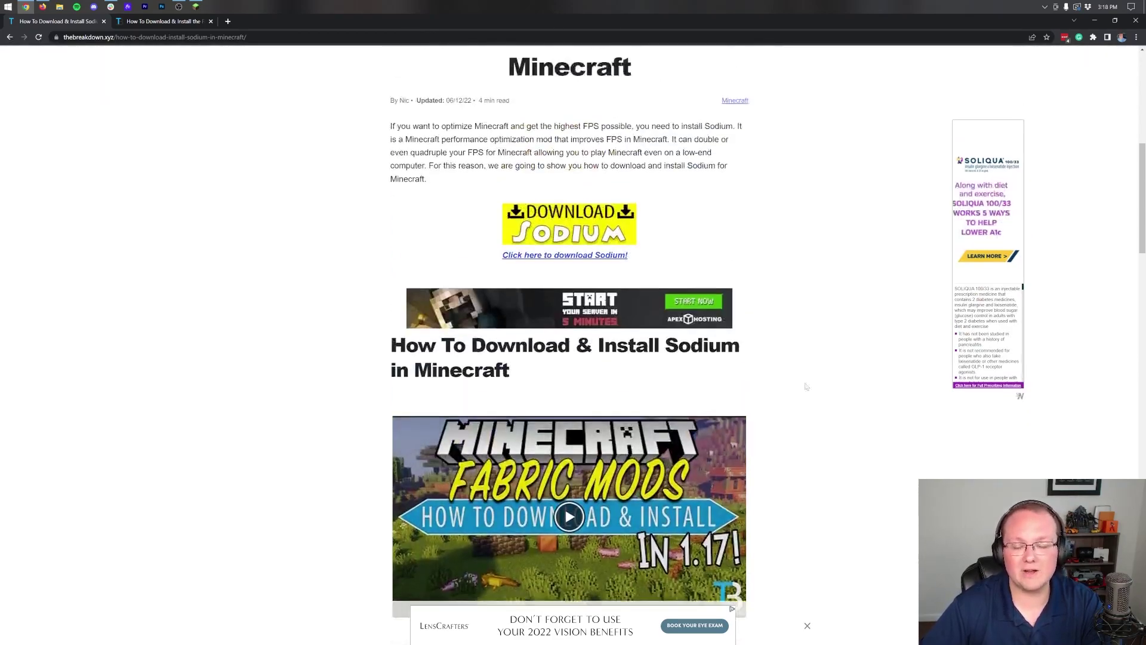
{"action": "scroll", "coordinate": [834, 384], "scroll_direction": "down", "scroll_amount": 2}
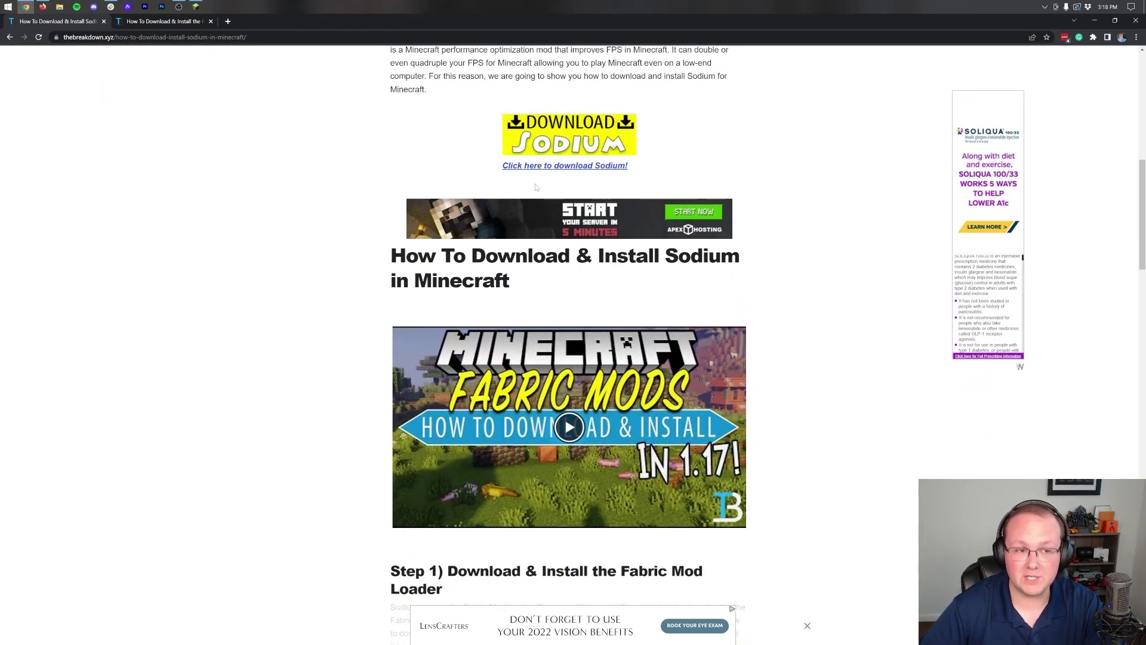
{"action": "left_click", "coordinate": [154, 22]}
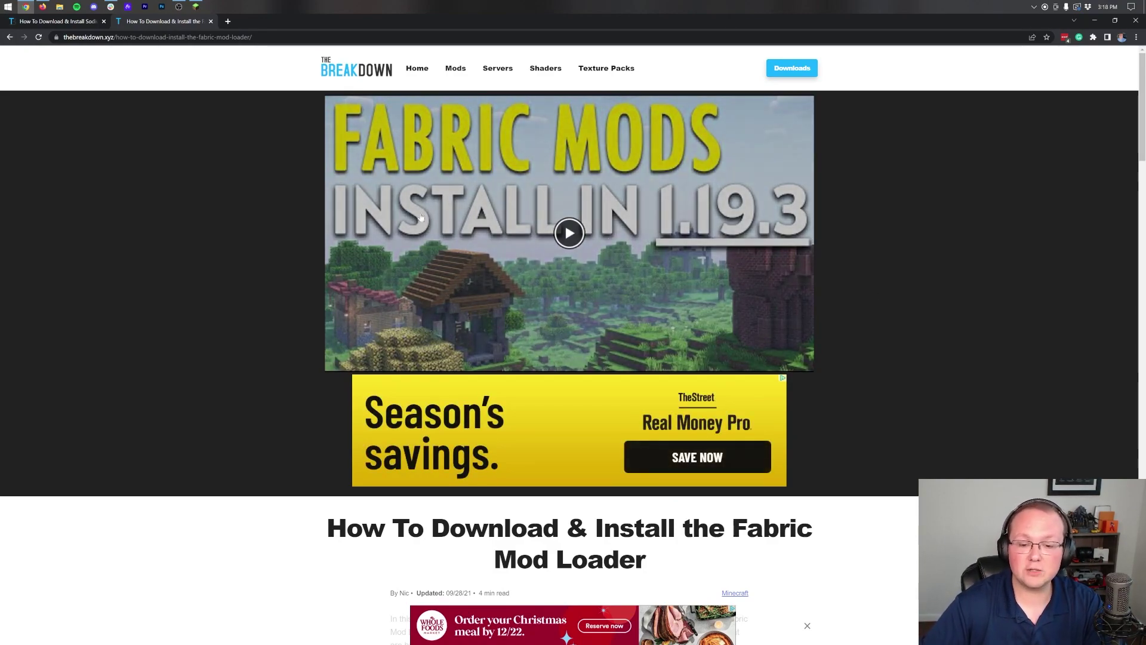
- Skim the Fabric guide, then return to the top of the Sodium installation article
{"action": "scroll", "coordinate": [728, 293], "scroll_direction": "down", "scroll_amount": 7}
{"action": "scroll", "coordinate": [831, 348], "scroll_direction": "up", "scroll_amount": 7}
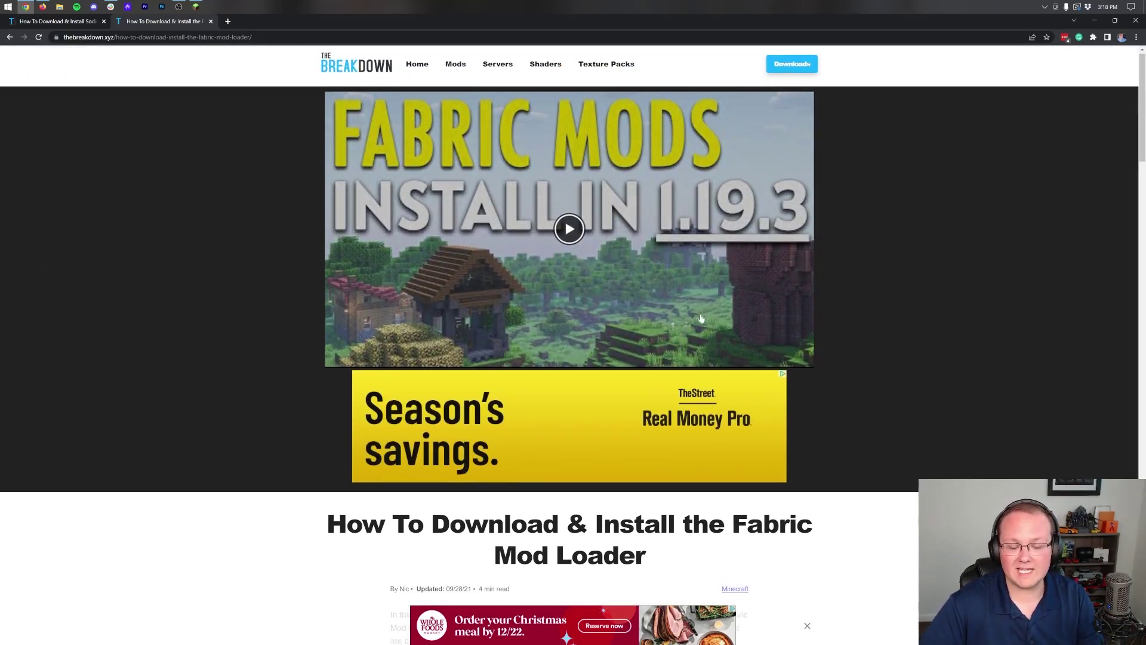
{"action": "scroll", "coordinate": [830, 354], "scroll_direction": "down", "scroll_amount": 9}
{"action": "scroll", "coordinate": [634, 446], "scroll_direction": "down", "scroll_amount": 4}
{"action": "scroll", "coordinate": [634, 447], "scroll_direction": "up", "scroll_amount": 13}
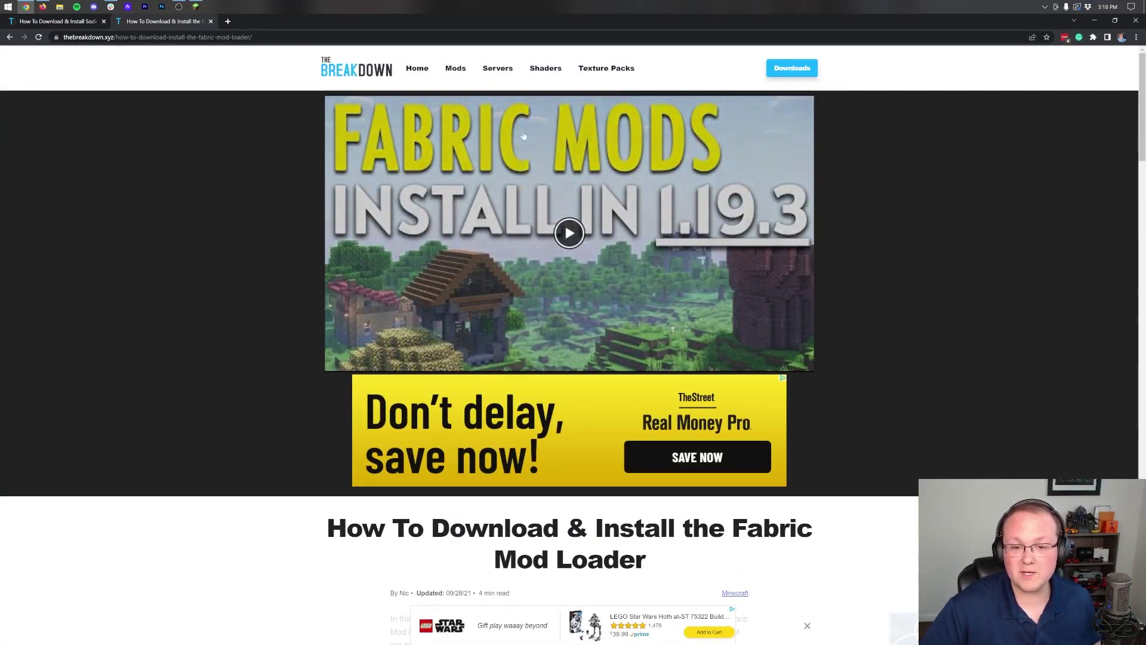
{"action": "left_click", "coordinate": [60, 22]}
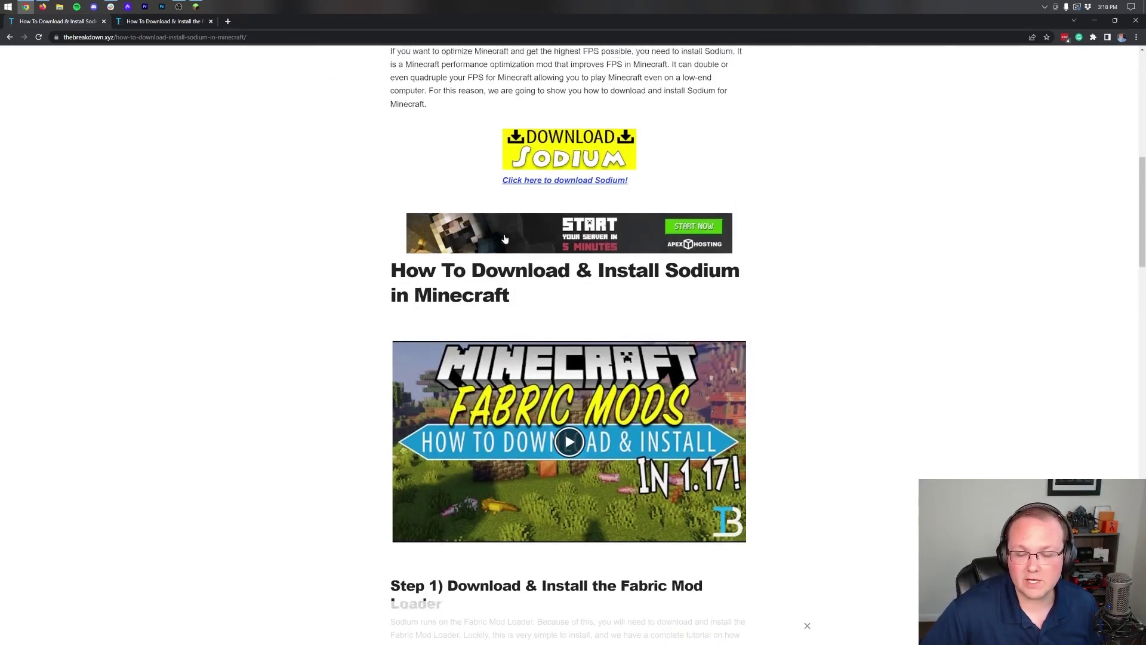
{"action": "scroll", "coordinate": [516, 271], "scroll_direction": "up", "scroll_amount": 8}
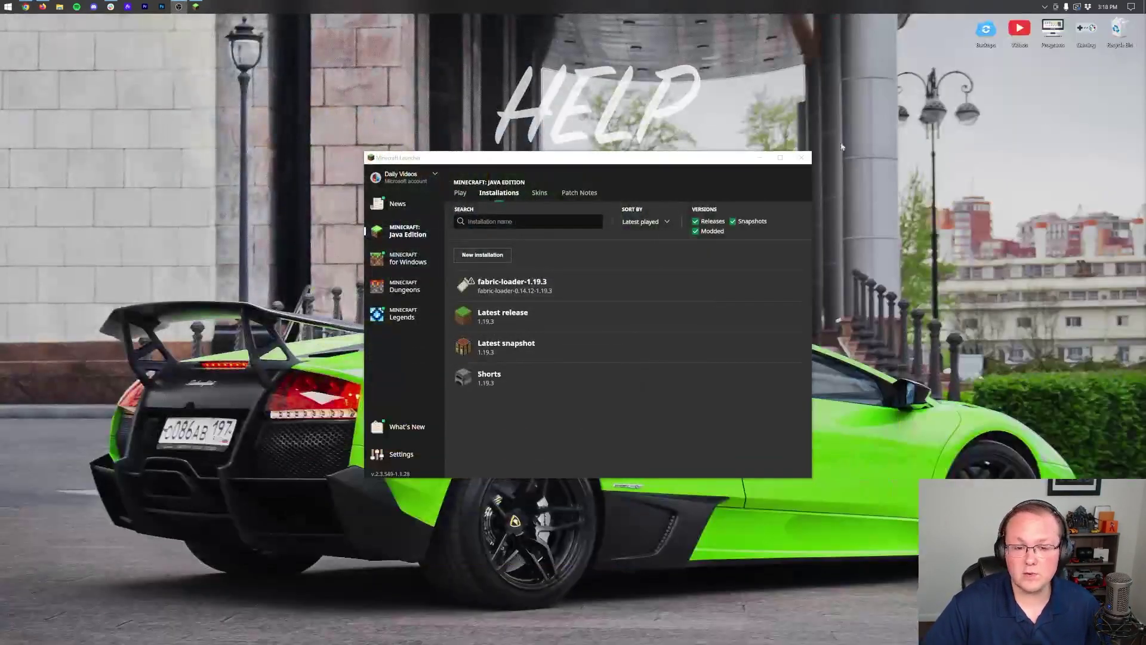
- Go to the launcher's Installations list and toggle the Modded filter off and back on
{"action": "left_click", "coordinate": [460, 194]}
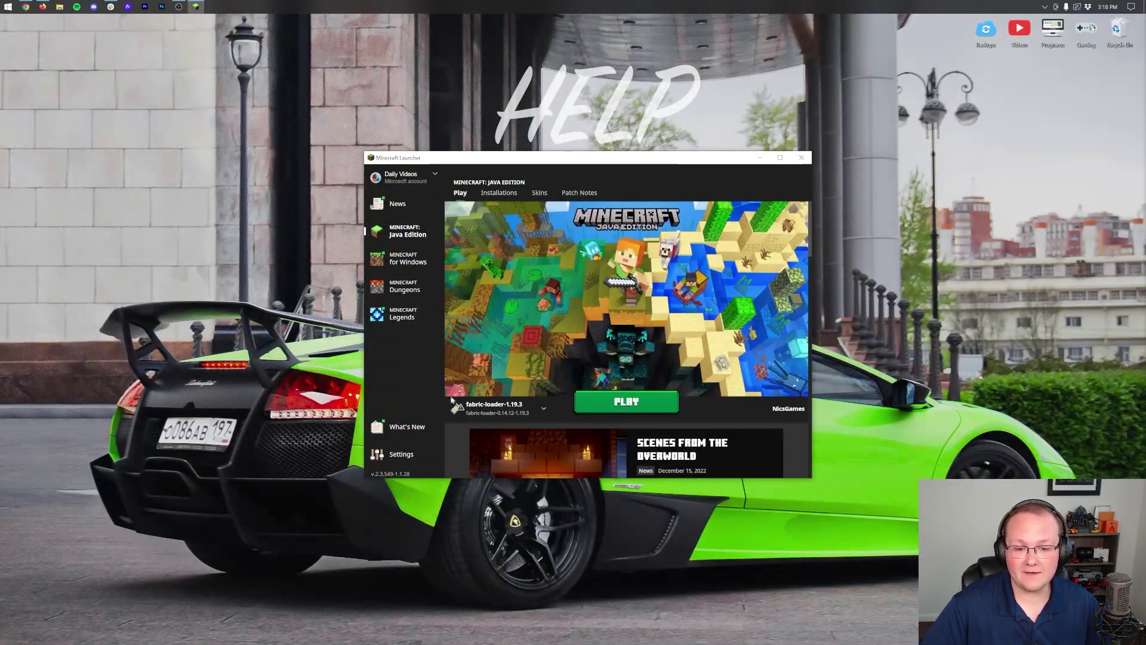
{"action": "left_click", "coordinate": [496, 201]}
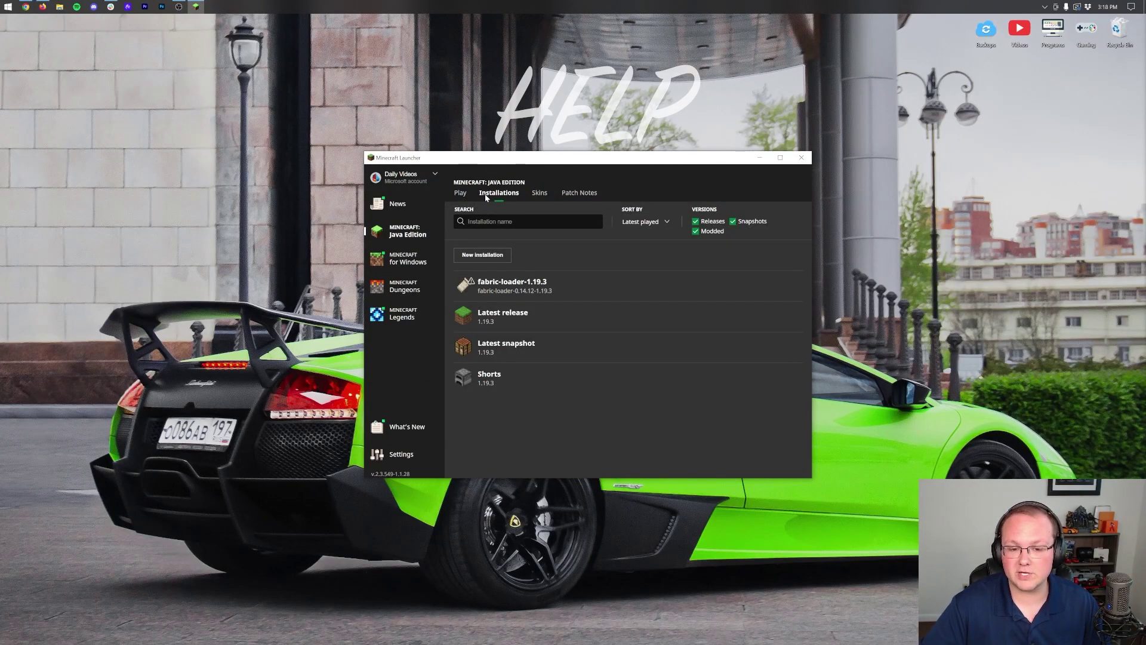
{"action": "mouse_move", "coordinate": [505, 293]}
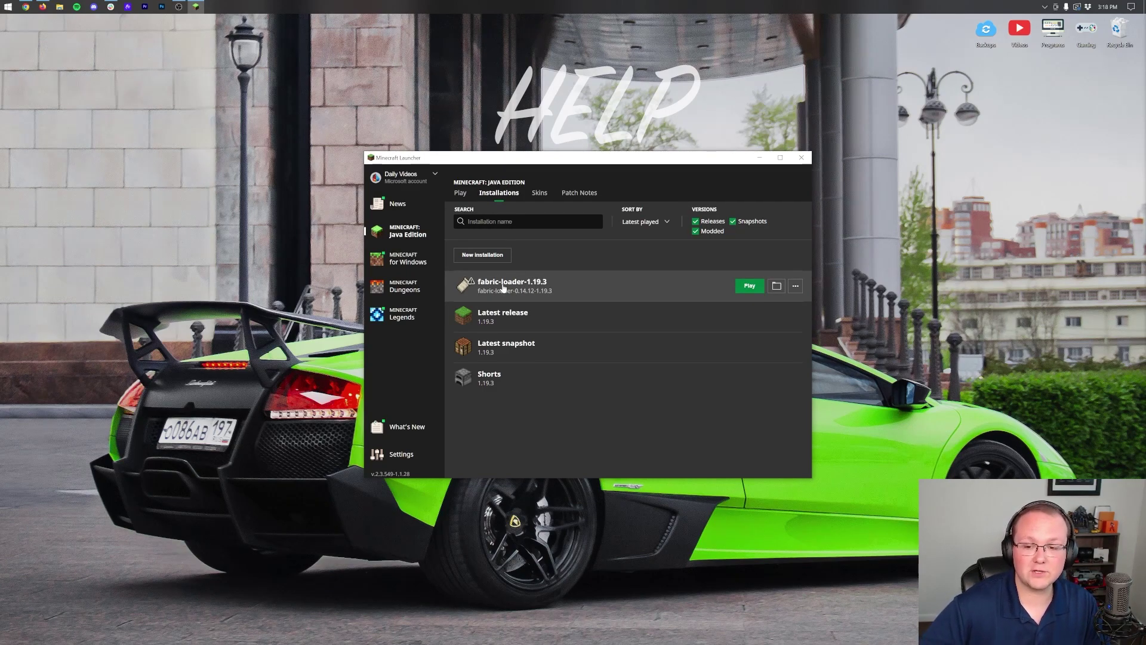
{"action": "left_click", "coordinate": [714, 233]}
{"action": "left_click", "coordinate": [721, 234]}
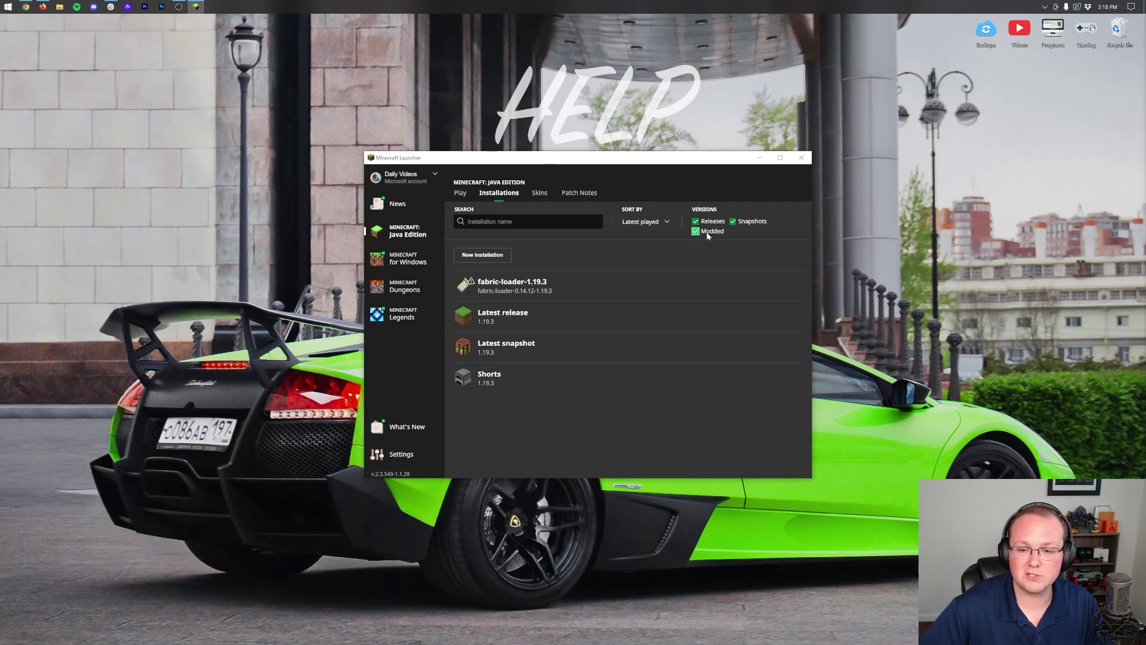
- Open the Edit installation dialog for the fabric-loader-1.19.3 profile
{"action": "mouse_move", "coordinate": [653, 298]}
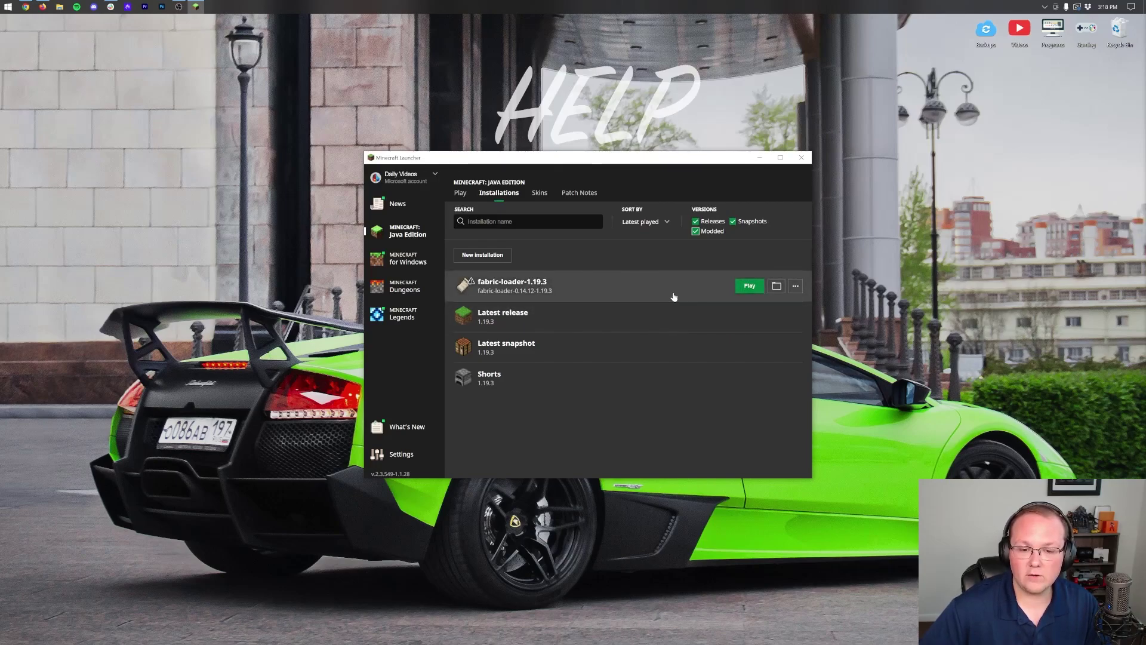
{"action": "left_click", "coordinate": [795, 285]}
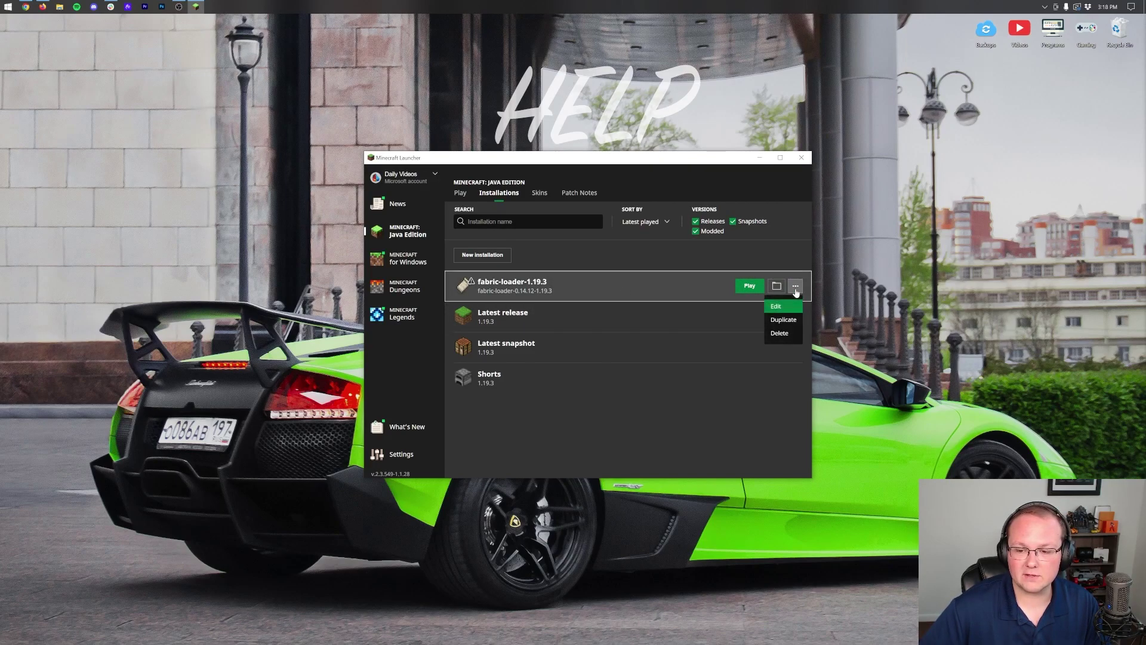
{"action": "left_click", "coordinate": [776, 307]}
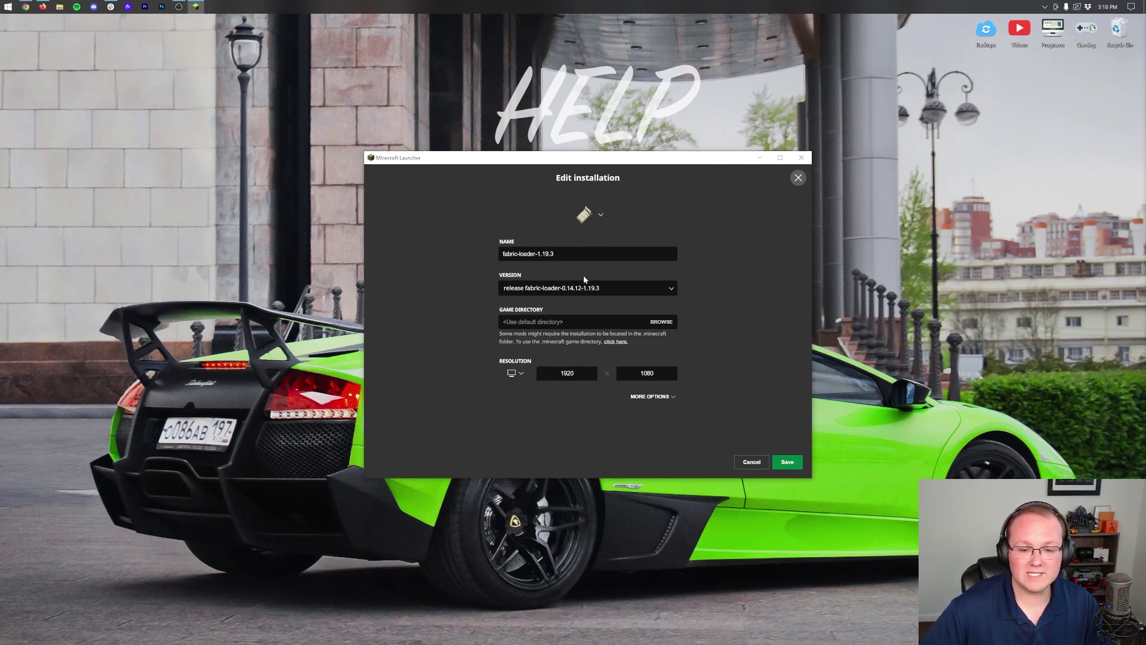
- Check the resolution presets without changing 1920 x 1080, then expand More Options
{"action": "left_click", "coordinate": [513, 373]}
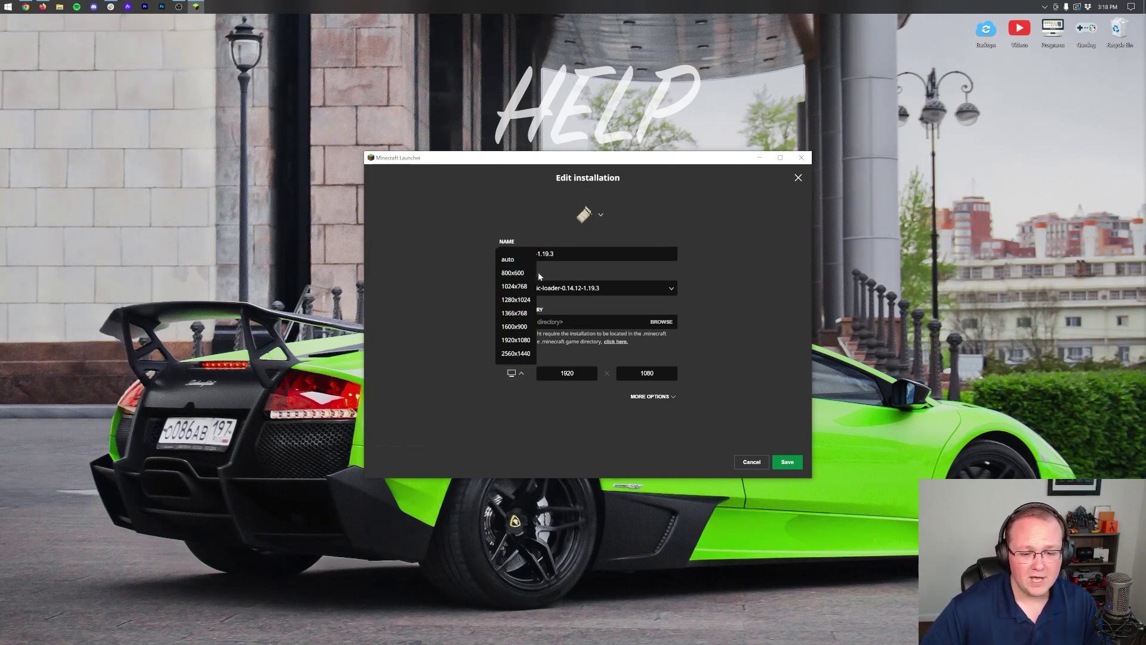
{"action": "left_click", "coordinate": [470, 320]}
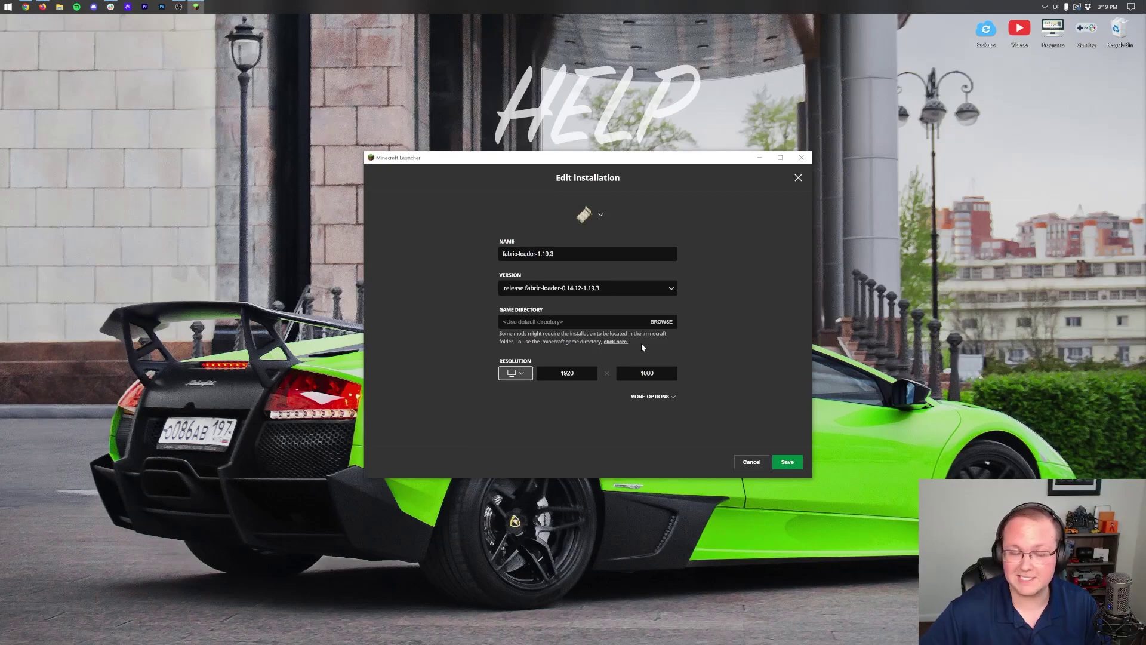
{"action": "left_click", "coordinate": [657, 396]}
- Change the JVM memory argument from -Xmx2G to -Xmx4G and save the installation
{"action": "scroll", "coordinate": [707, 385], "scroll_direction": "down", "scroll_amount": 1}
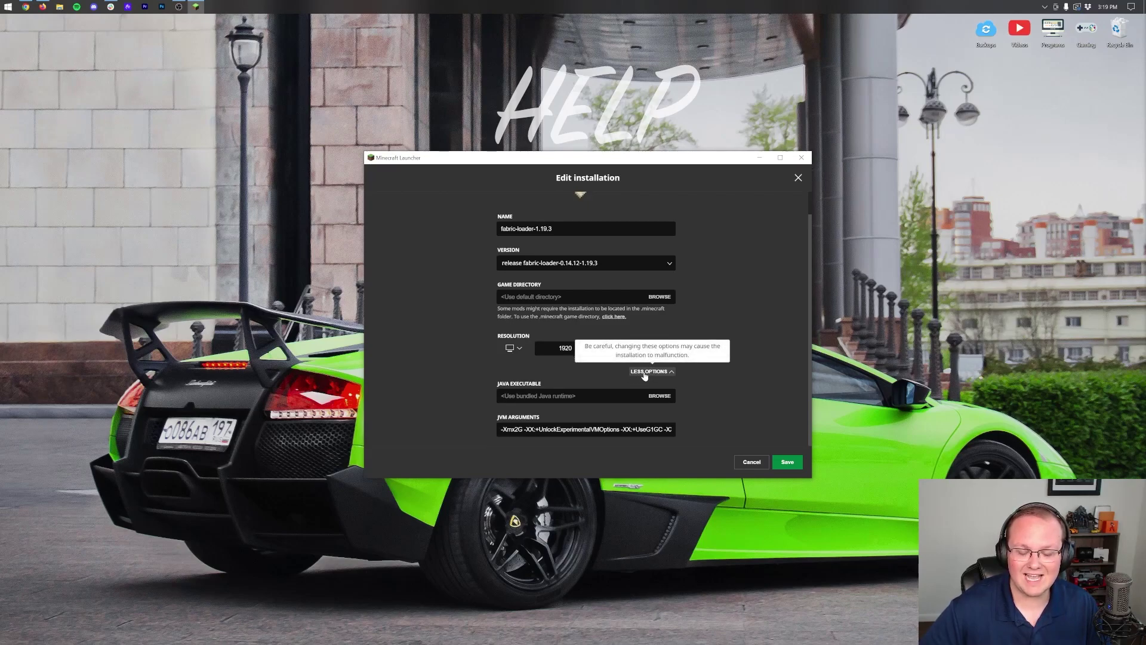
{"action": "left_click", "coordinate": [650, 372]}
{"action": "left_click", "coordinate": [653, 396]}
{"action": "scroll", "coordinate": [698, 380], "scroll_direction": "down", "scroll_amount": 1}
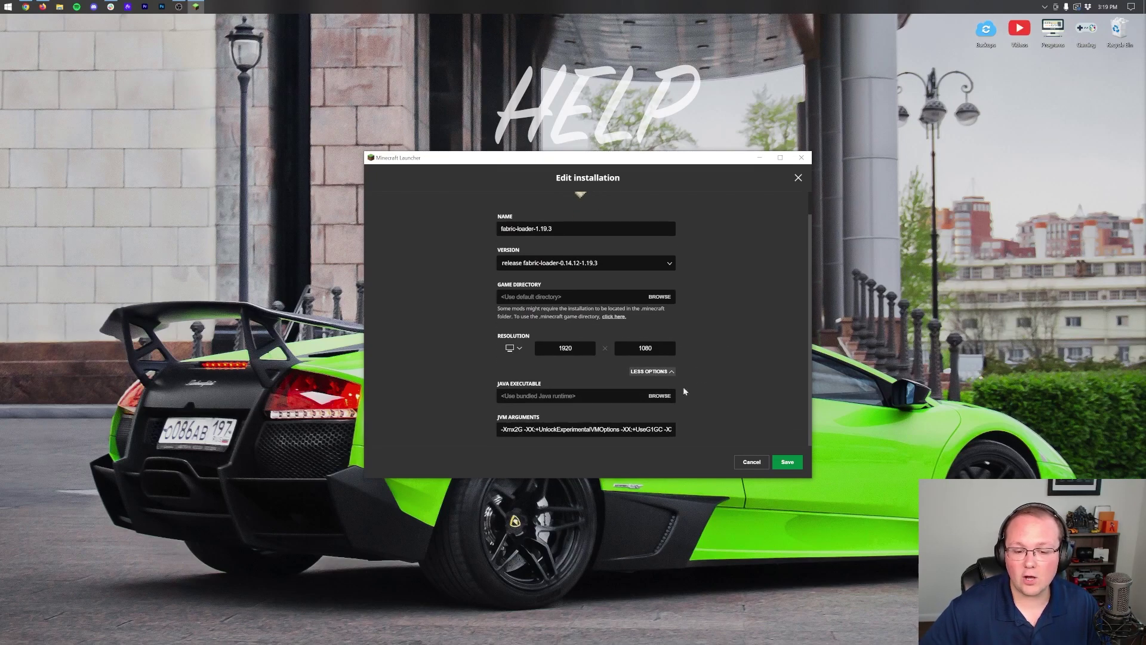
{"action": "left_click", "coordinate": [523, 429]}
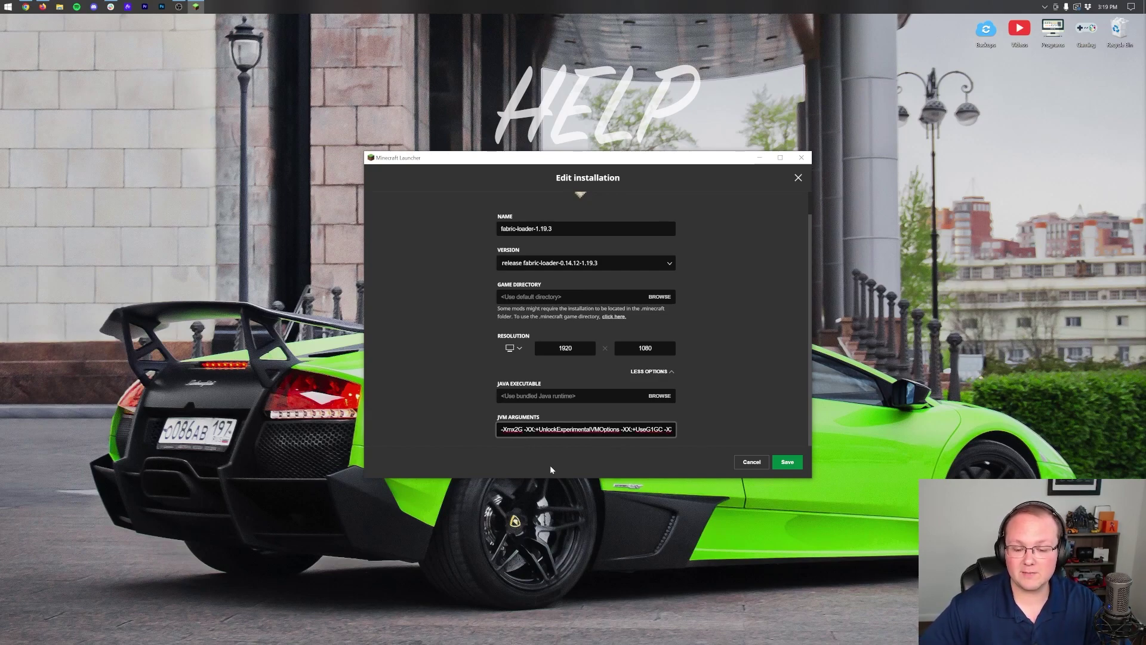
{"action": "key", "text": "shift+Home"}
{"action": "key", "text": "Right"}
{"action": "key", "text": "Left"}
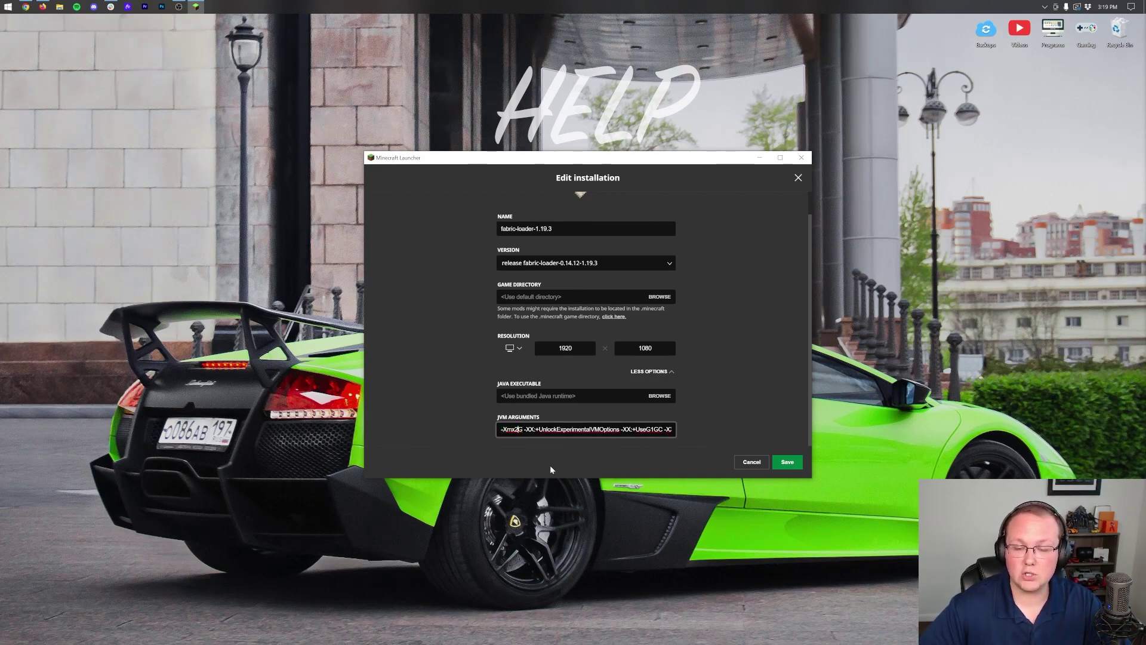
{"action": "type", "text": "4"}
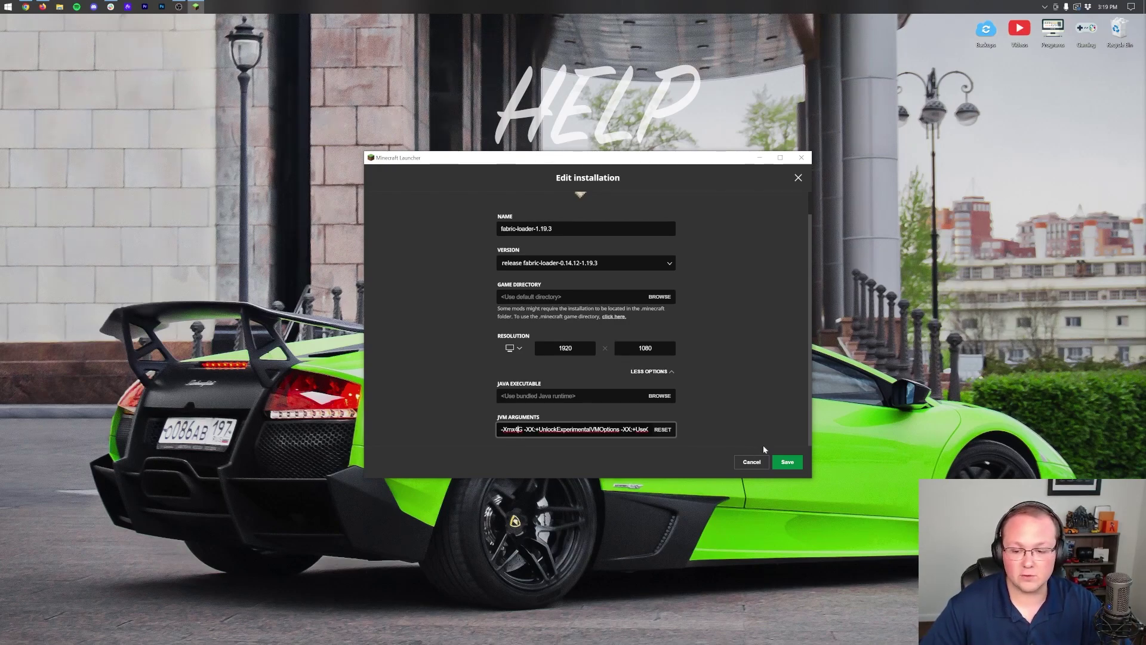
{"action": "left_click", "coordinate": [783, 466]}
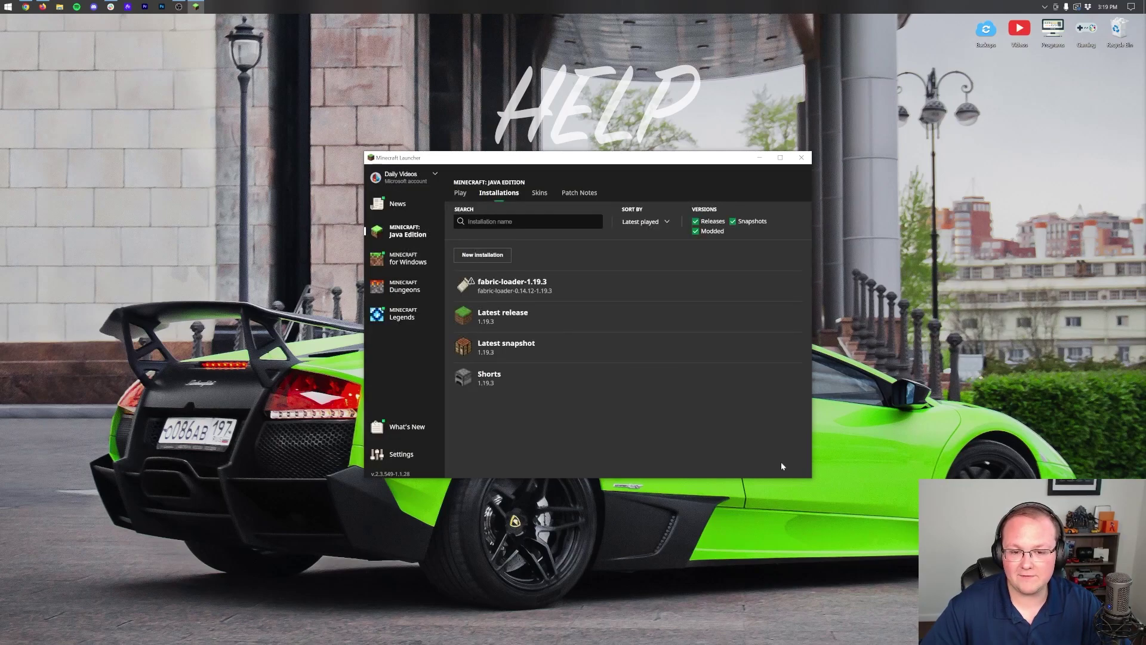
- Play fabric-loader-1.19.3 and confirm the modified-installation warning
{"action": "left_click", "coordinate": [751, 288]}
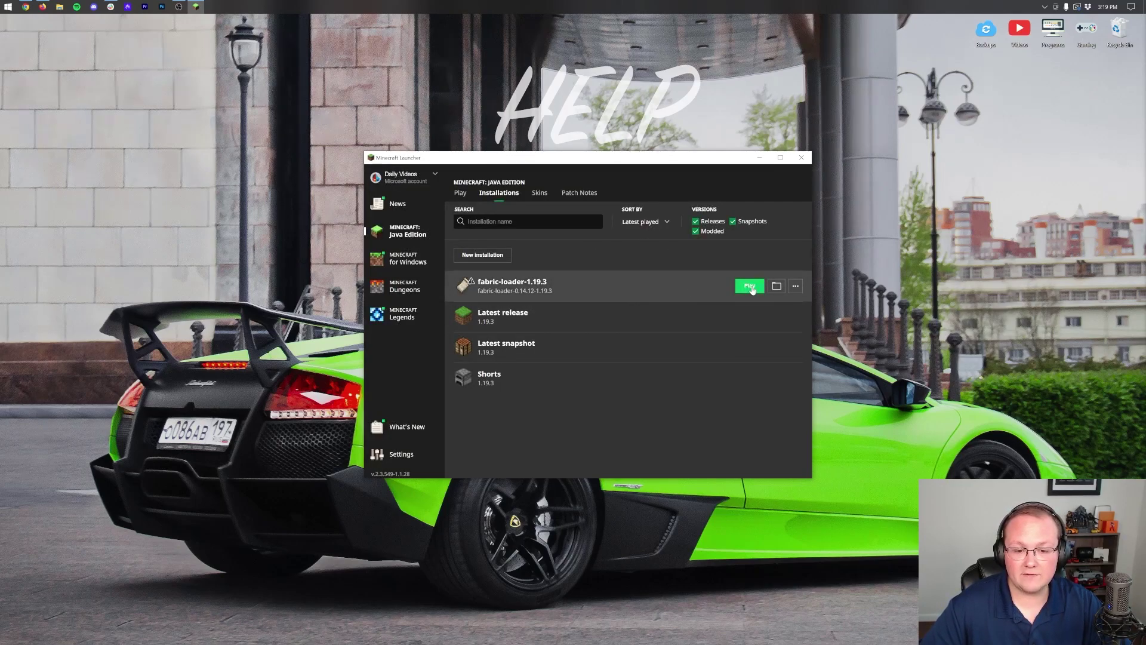
{"action": "left_click", "coordinate": [684, 369]}
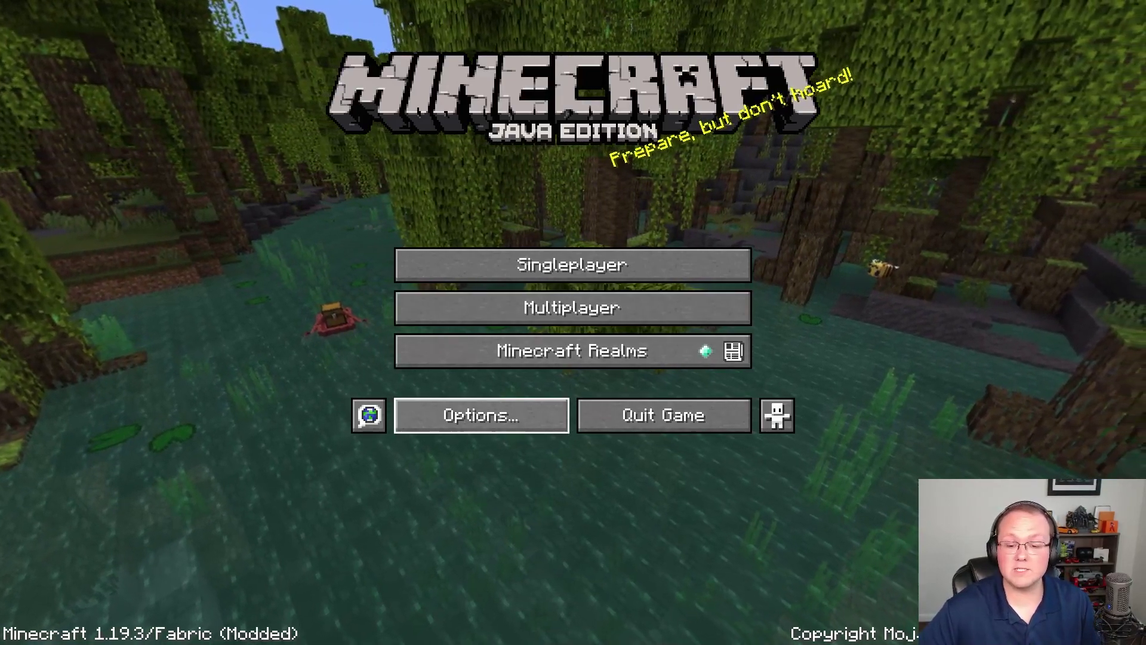
- Go to Options, then Video Settings, to reach Sodium's General page
{"action": "left_click", "coordinate": [487, 416]}
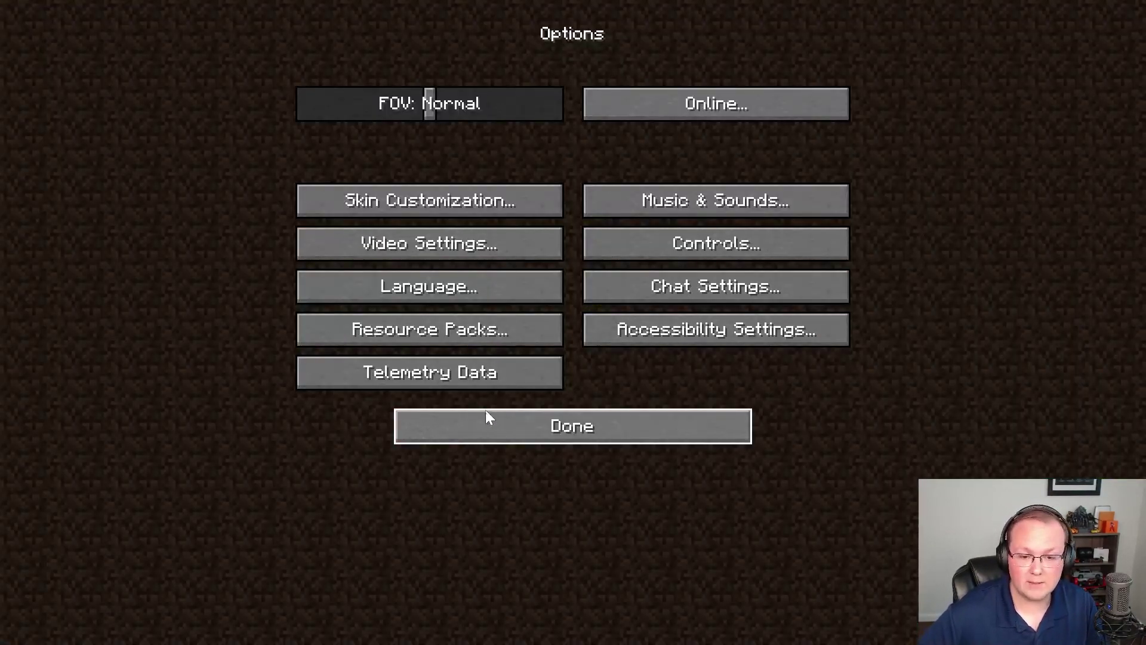
{"action": "left_click", "coordinate": [430, 246]}
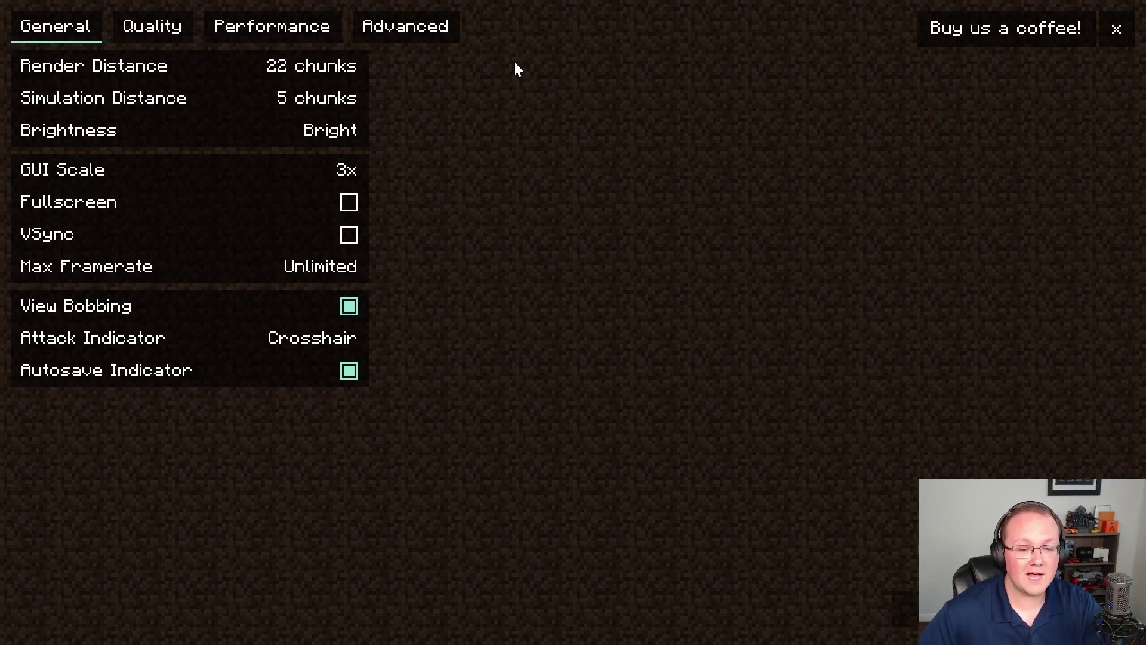
{"action": "mouse_move", "coordinate": [251, 74]}
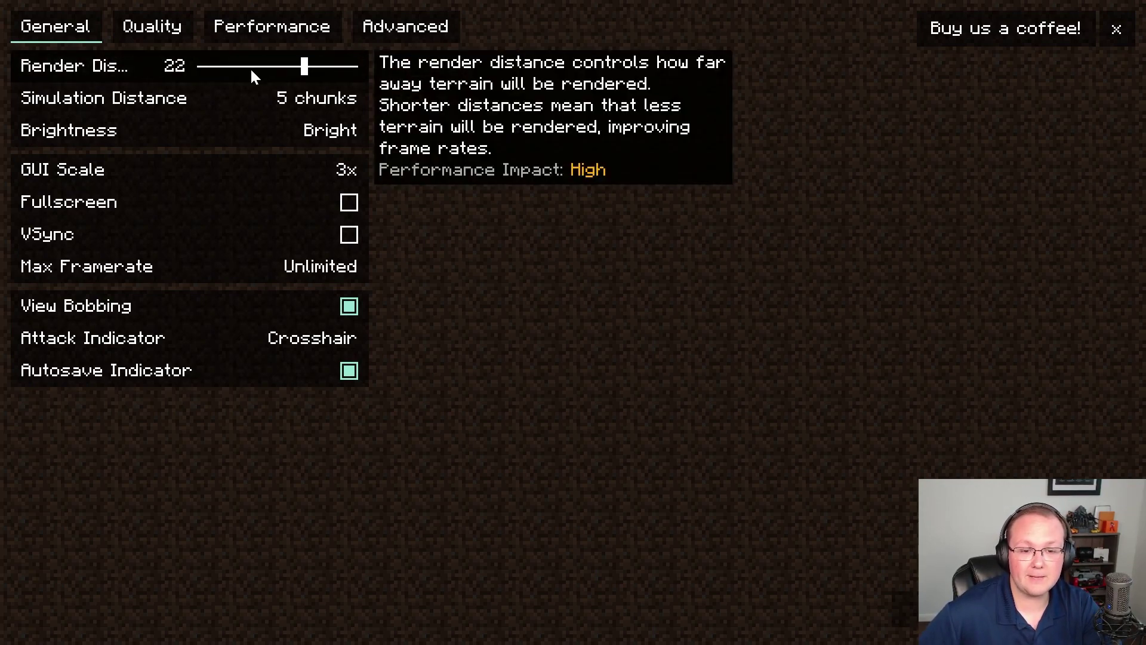
{"action": "left_click_drag", "start_coordinate": [250, 74], "coordinate": [198, 67]}
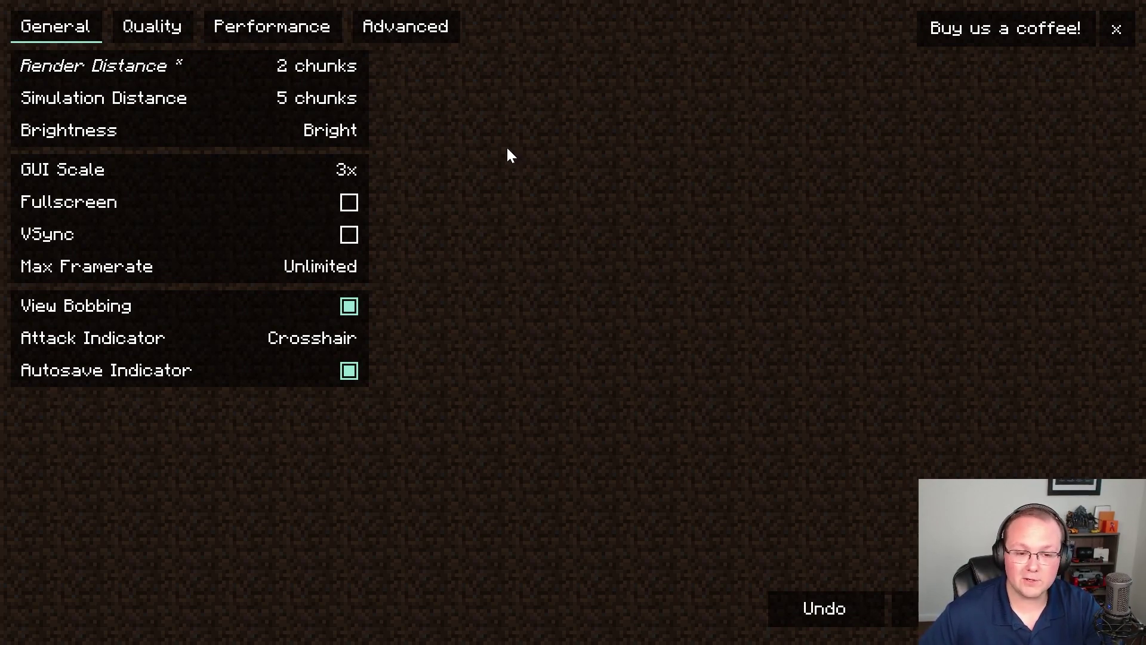
{"action": "mouse_move", "coordinate": [256, 82]}
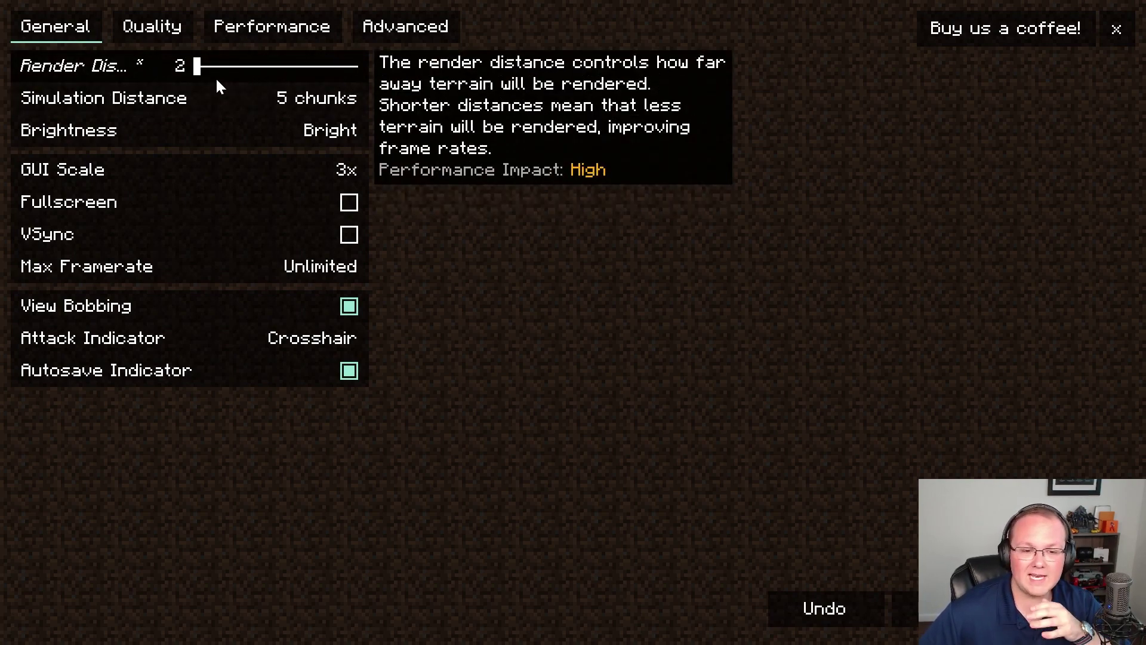
{"action": "left_click", "coordinate": [244, 68]}
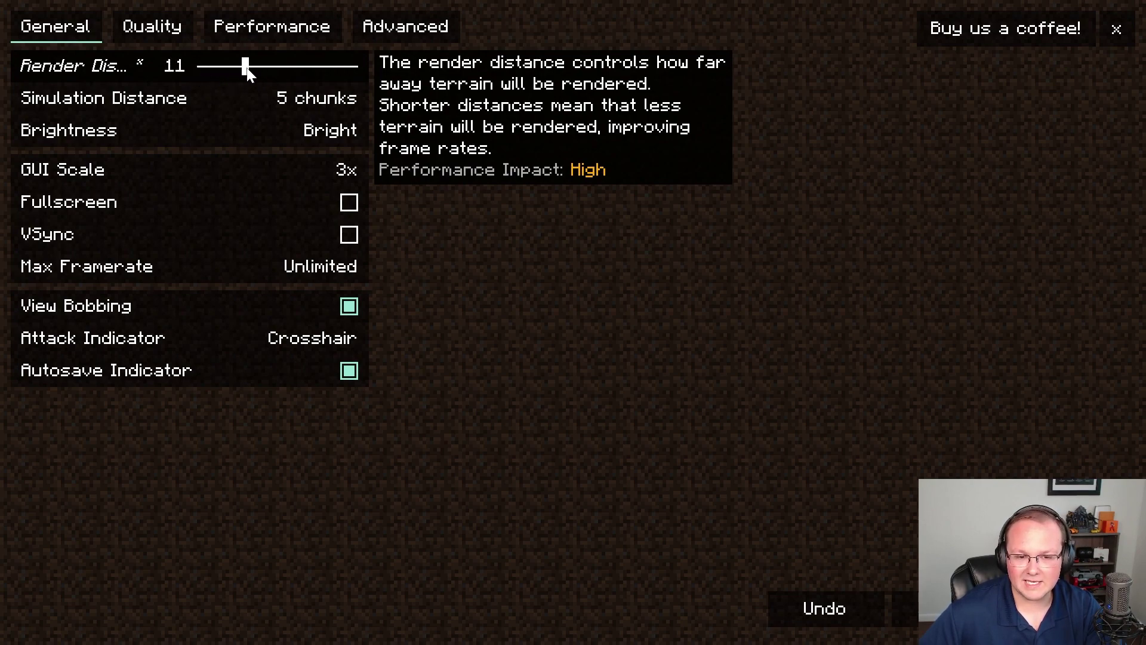
{"action": "left_click_drag", "start_coordinate": [247, 68], "coordinate": [168, 72]}
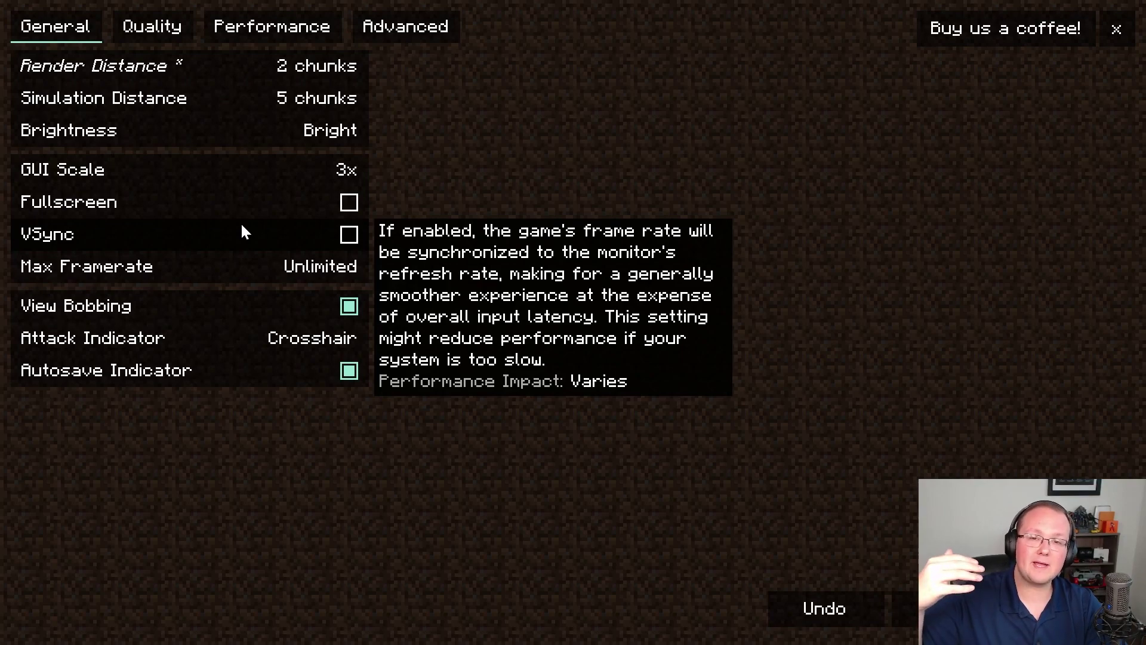
- Try 50 and 150 FPS caps, leave Max Framerate Unlimited, apply, and go to Quality settings
{"action": "mouse_move", "coordinate": [240, 259]}
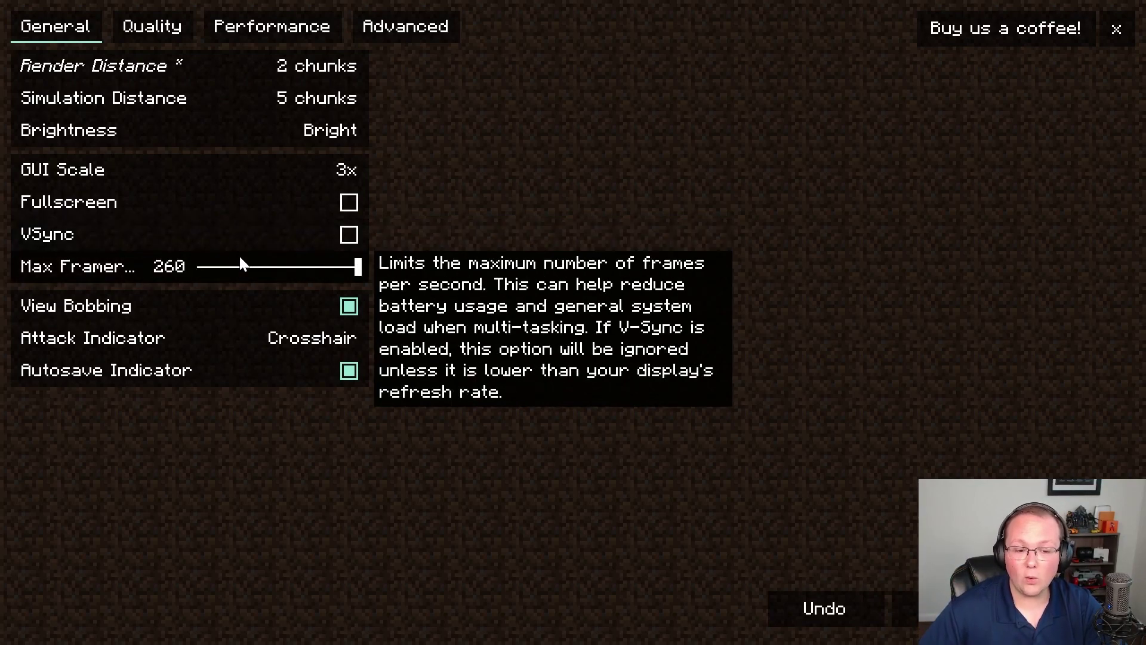
{"action": "left_click_drag", "start_coordinate": [251, 269], "coordinate": [388, 271]}
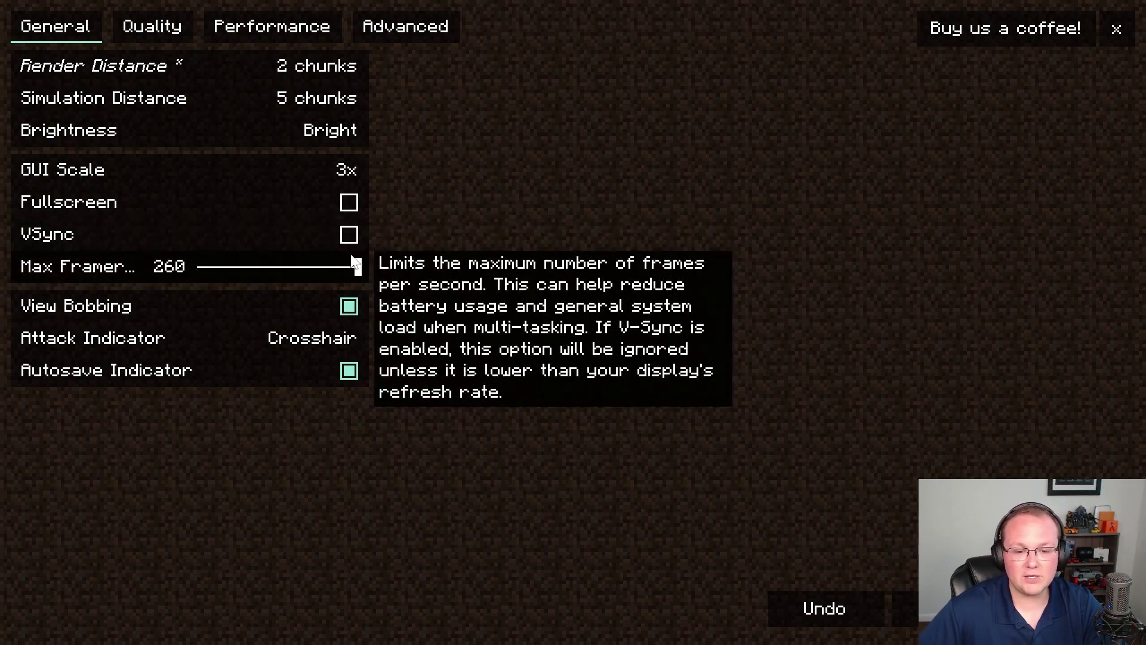
{"action": "left_click_drag", "start_coordinate": [356, 267], "coordinate": [290, 275]}
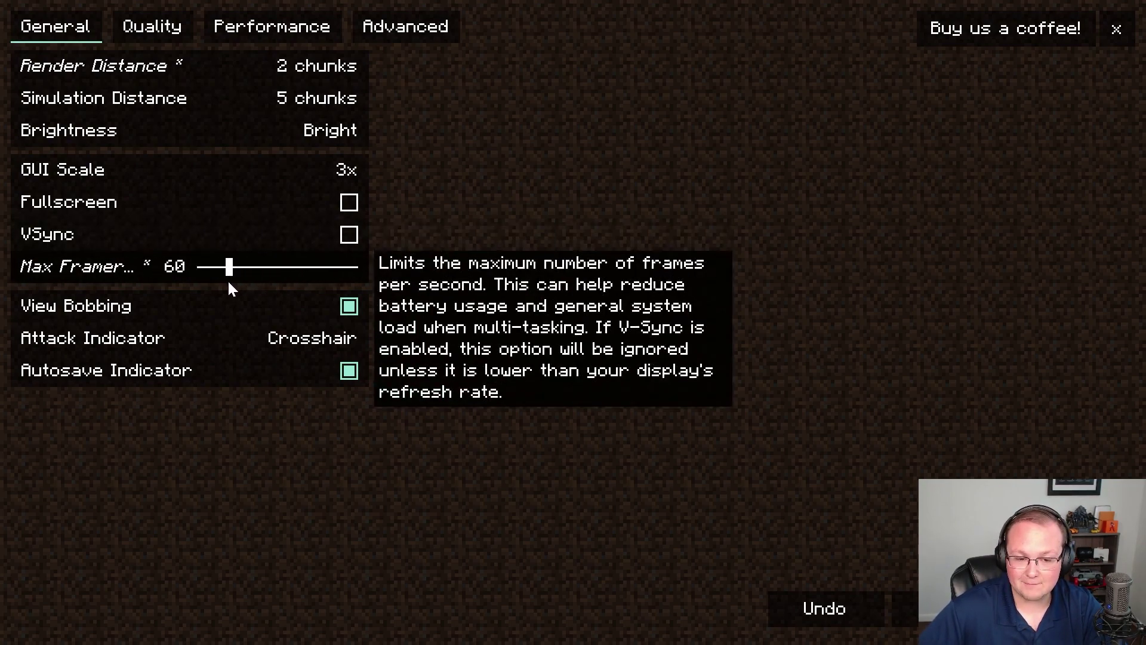
{"action": "left_click_drag", "start_coordinate": [229, 267], "coordinate": [406, 258]}
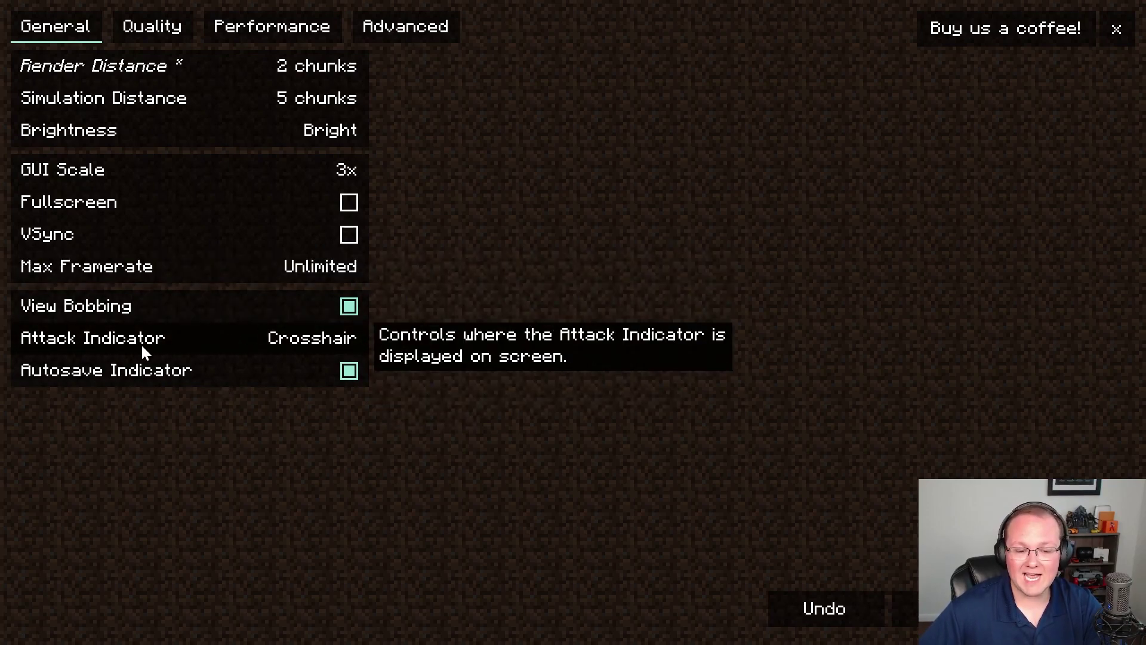
{"action": "mouse_move", "coordinate": [235, 380]}
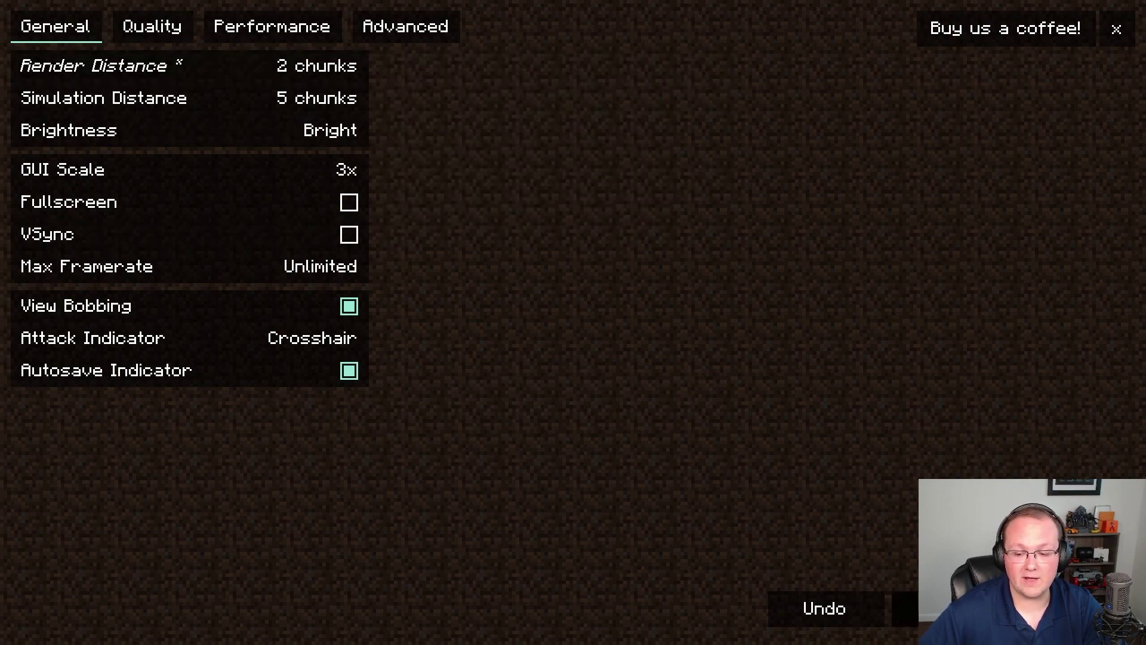
{"action": "left_click", "coordinate": [905, 609]}
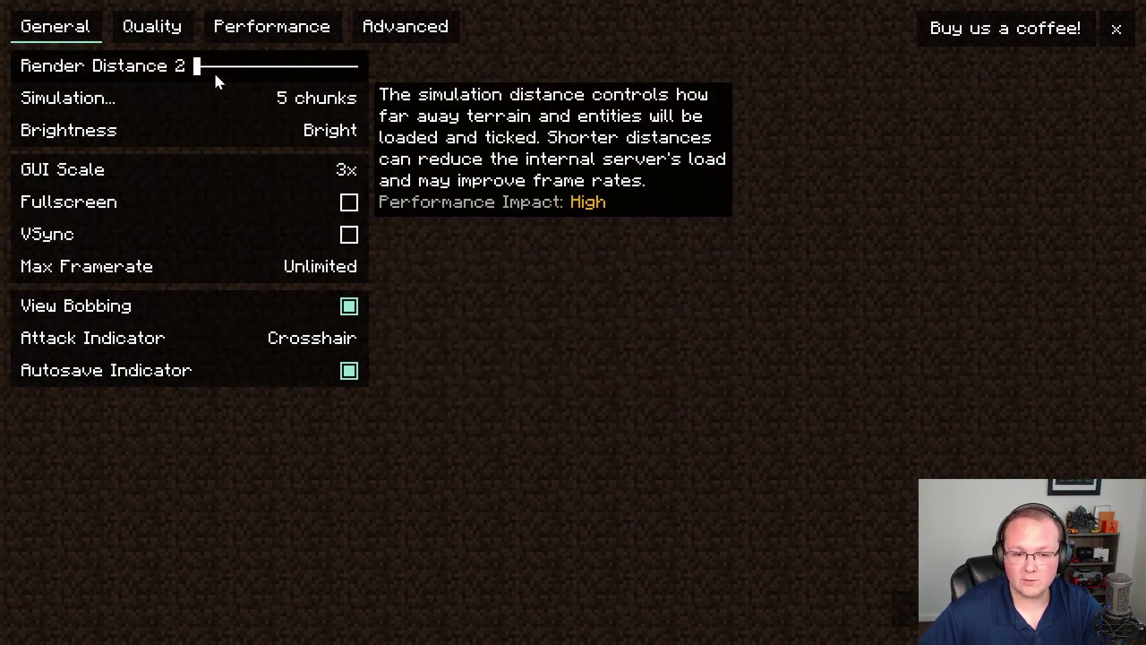
{"action": "left_click", "coordinate": [183, 21]}
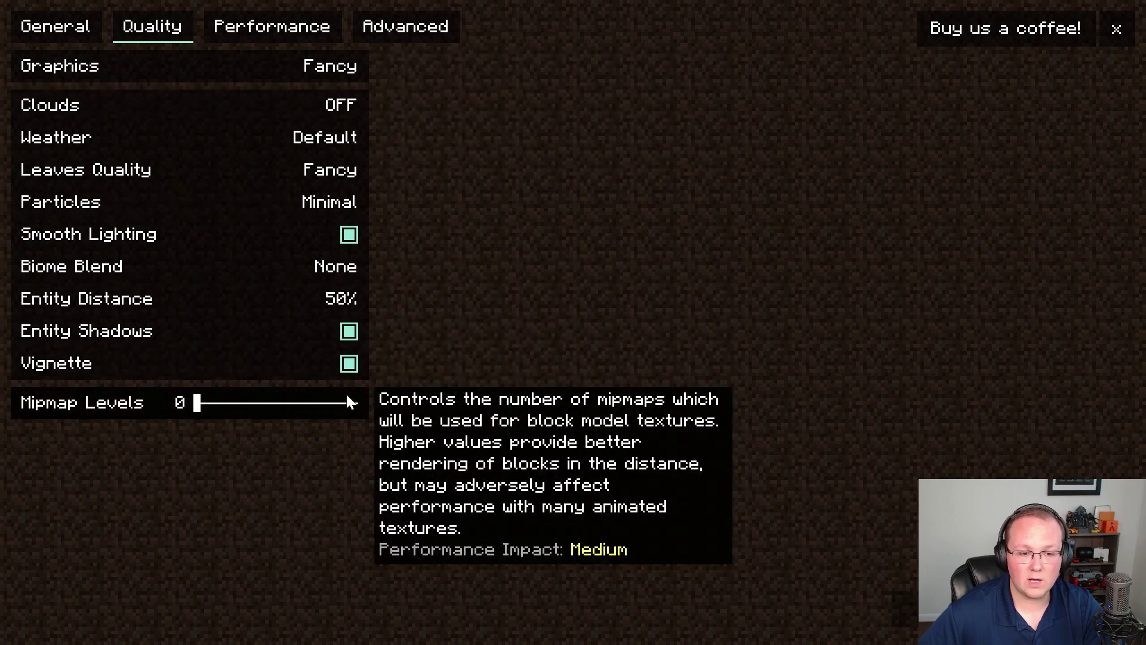
- Set Graphics, Weather and Leaves Quality to Fast, keeping Particles at Minimal
{"action": "left_click", "coordinate": [322, 71]}
{"action": "left_click", "coordinate": [321, 69]}
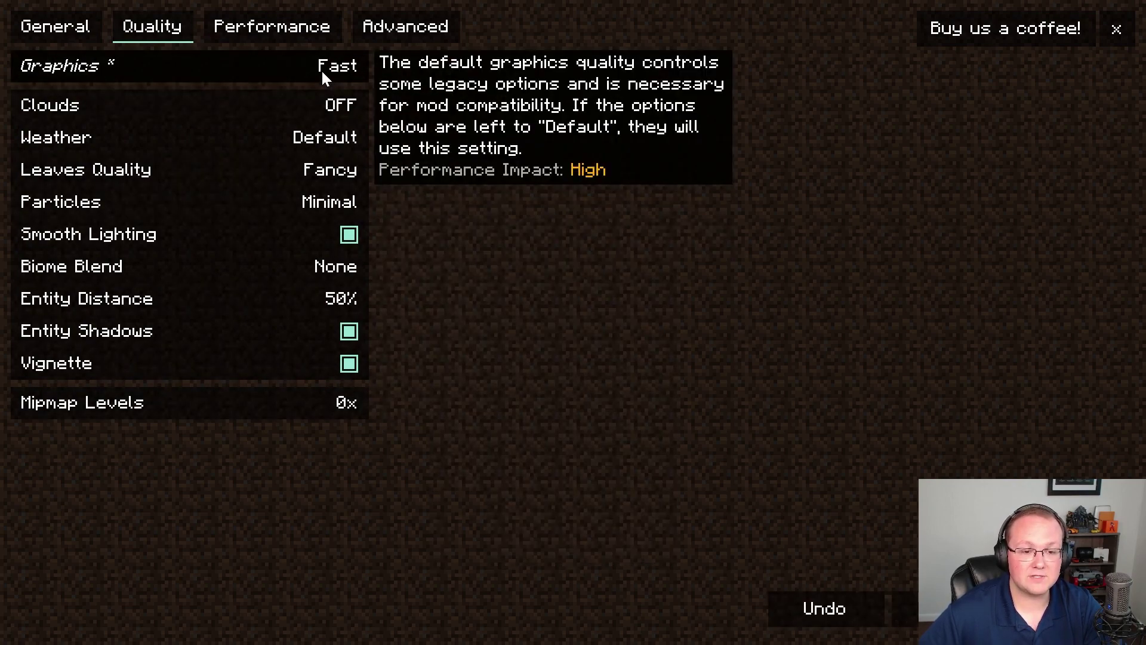
{"action": "left_click", "coordinate": [317, 132]}
{"action": "left_click", "coordinate": [317, 138]}
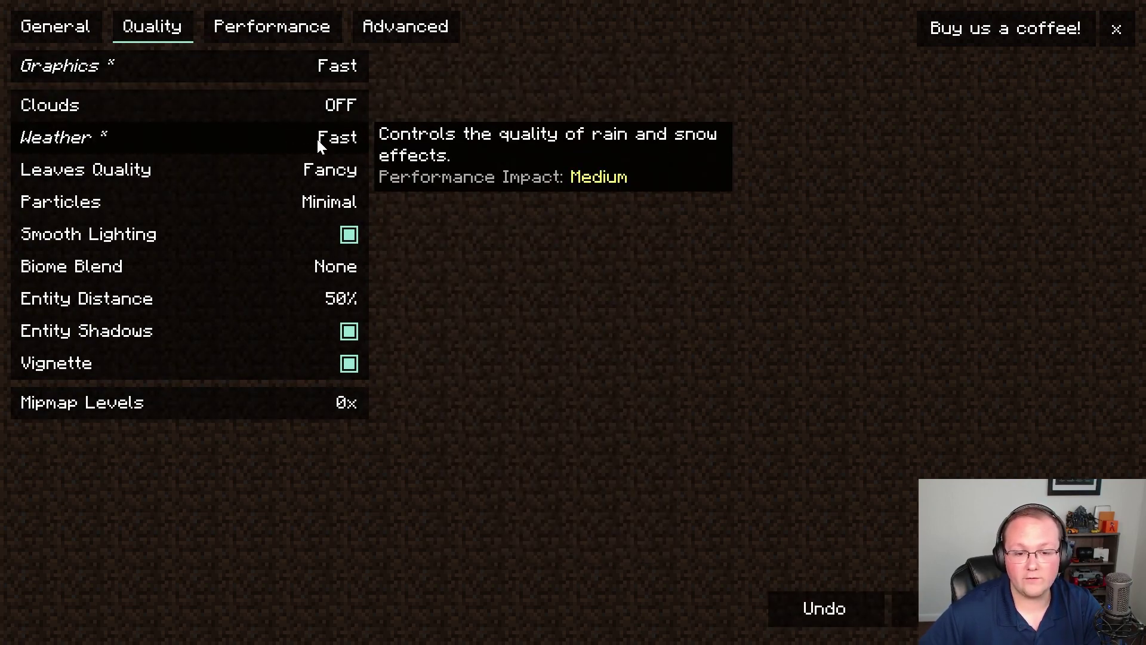
{"action": "left_click", "coordinate": [271, 170]}
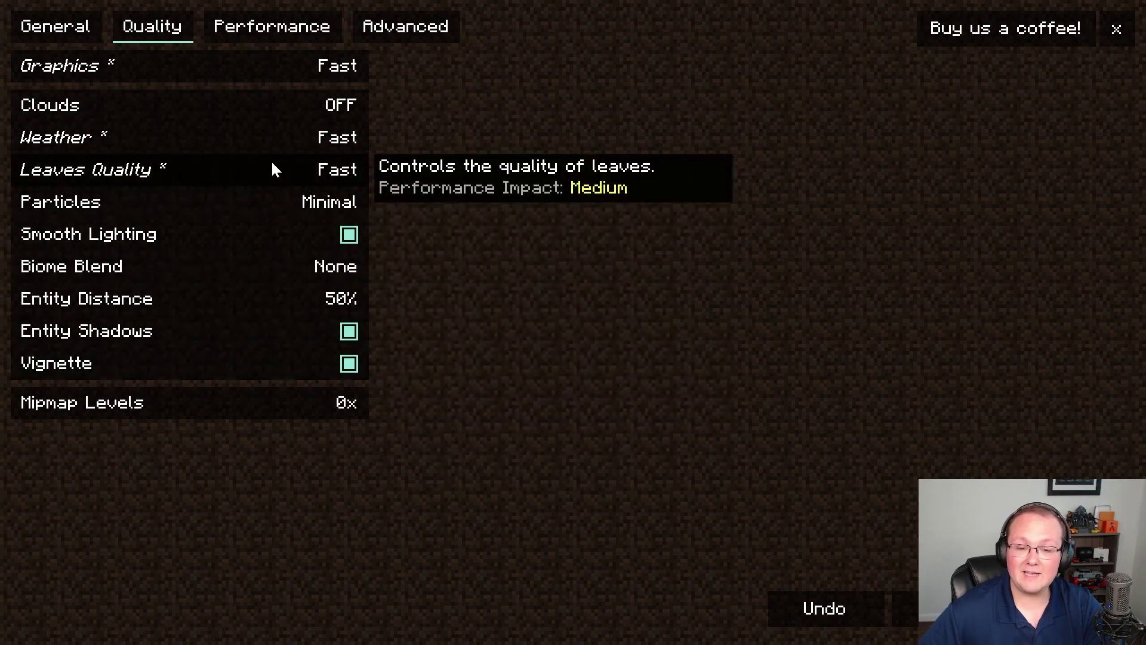
{"action": "left_click", "coordinate": [268, 202]}
{"action": "left_click", "coordinate": [268, 202]}
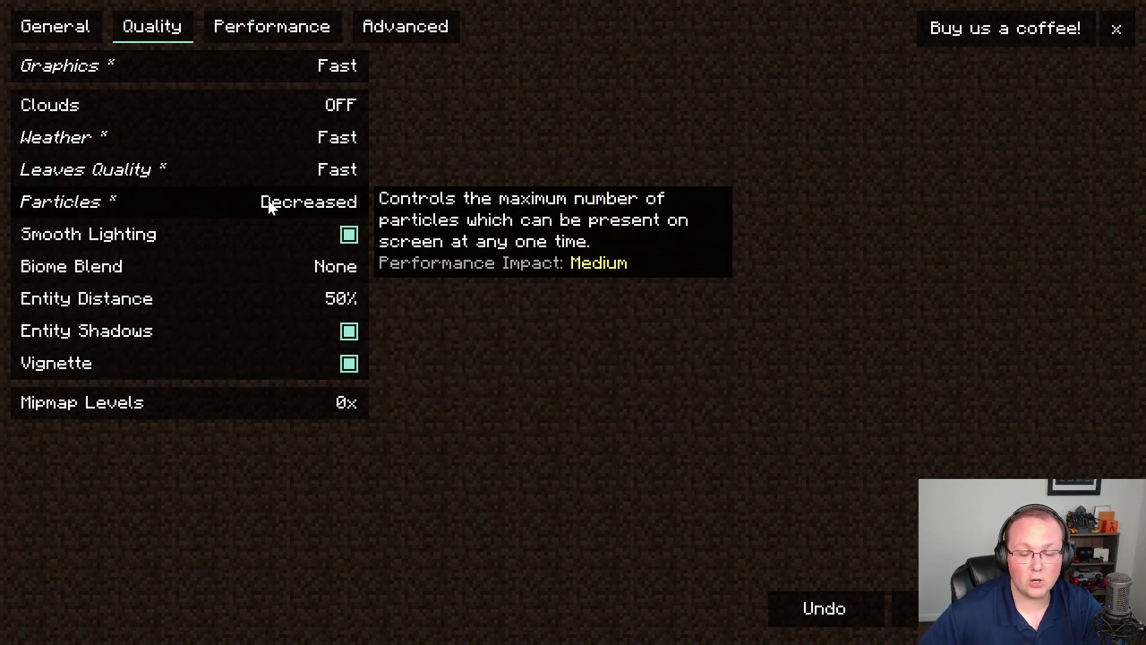
{"action": "left_click", "coordinate": [269, 202]}
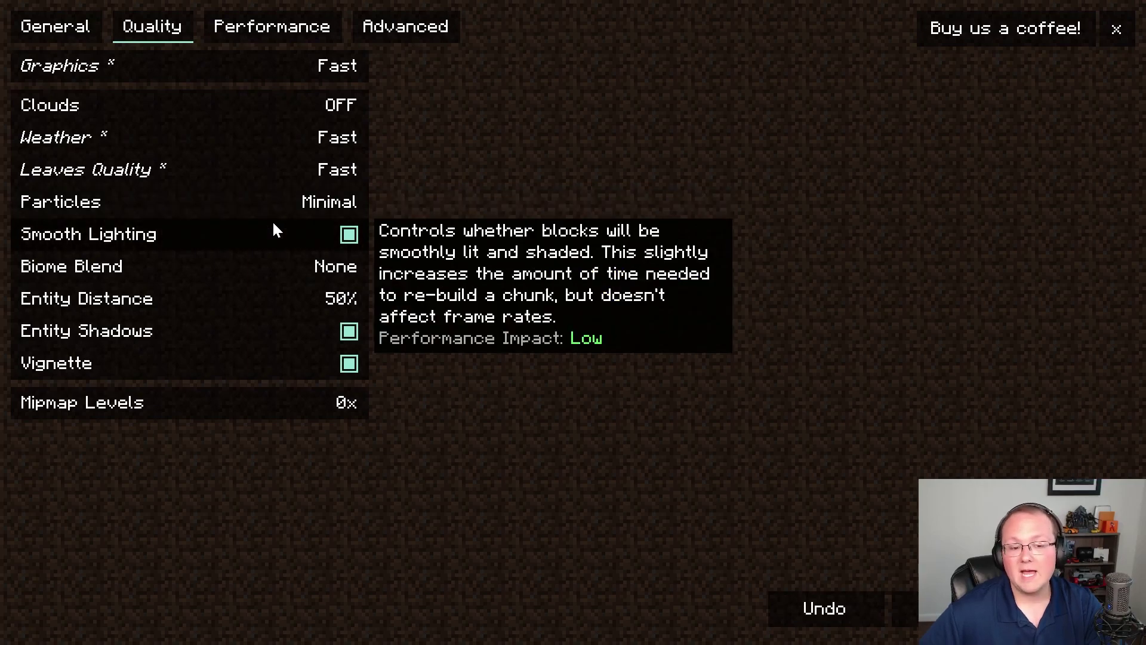
- Turn off Smooth Lighting, Entity Shadows and Vignette, and apply the changes
{"action": "left_click", "coordinate": [273, 231]}
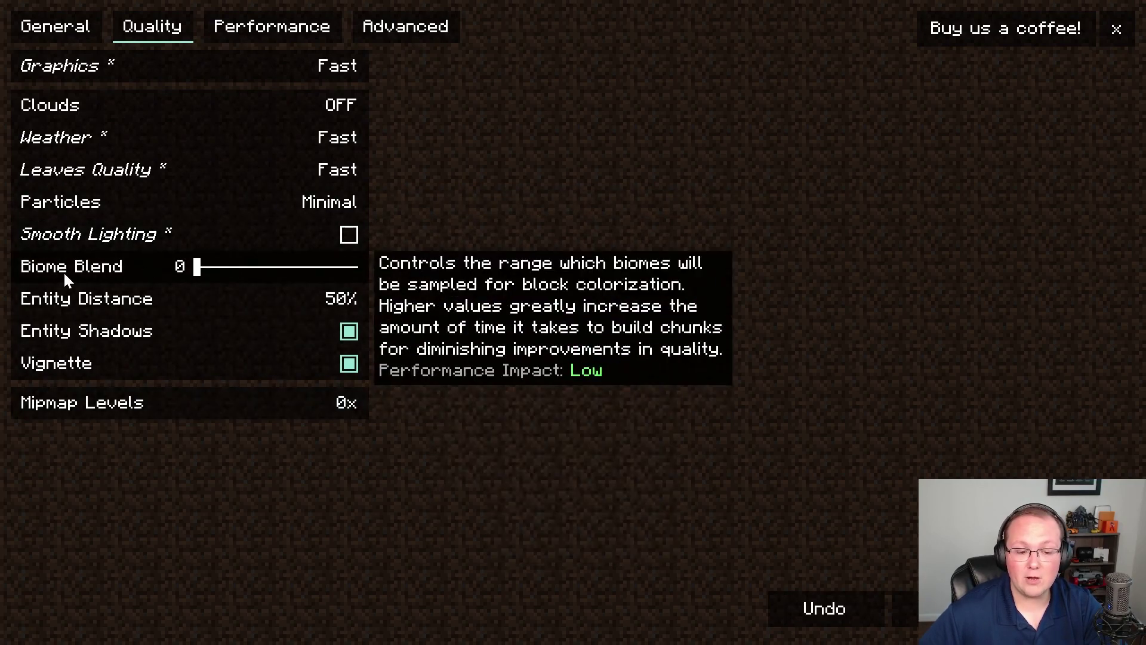
{"action": "mouse_move", "coordinate": [73, 299]}
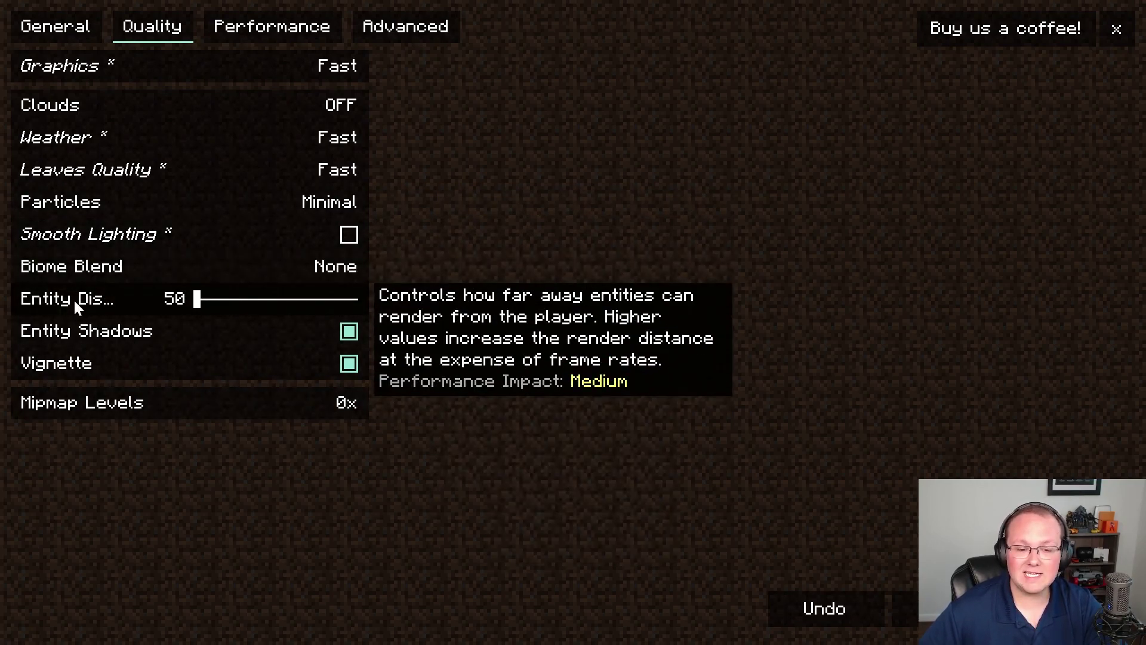
{"action": "left_click", "coordinate": [149, 333]}
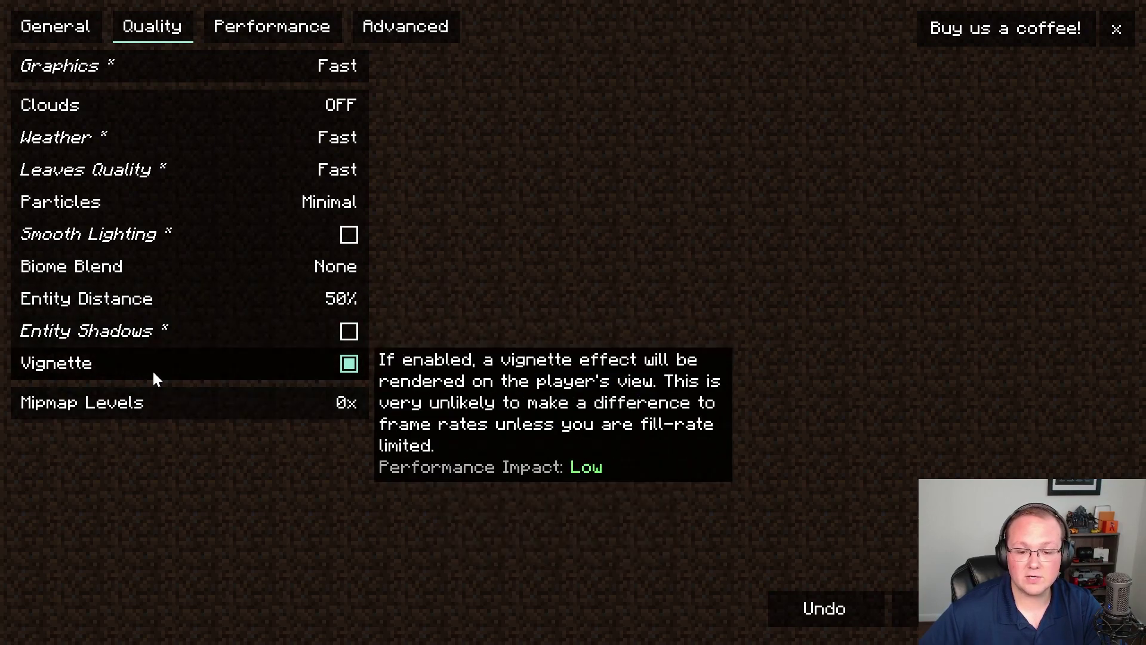
{"action": "left_click", "coordinate": [154, 375]}
{"action": "mouse_move", "coordinate": [165, 418]}
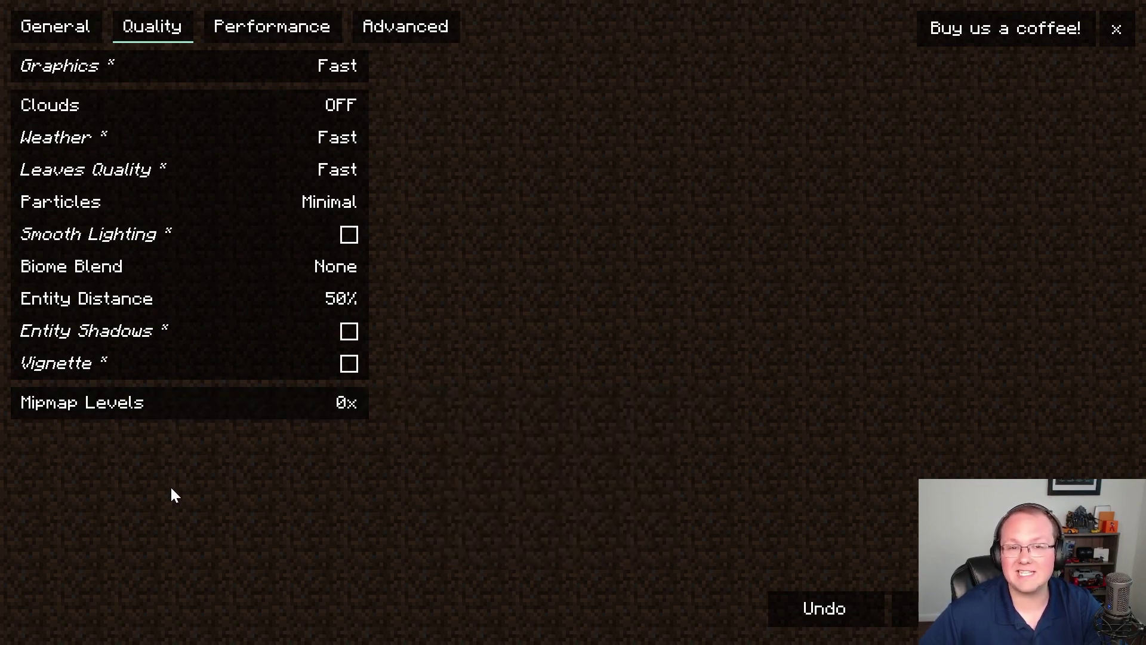
{"action": "left_click", "coordinate": [904, 608]}
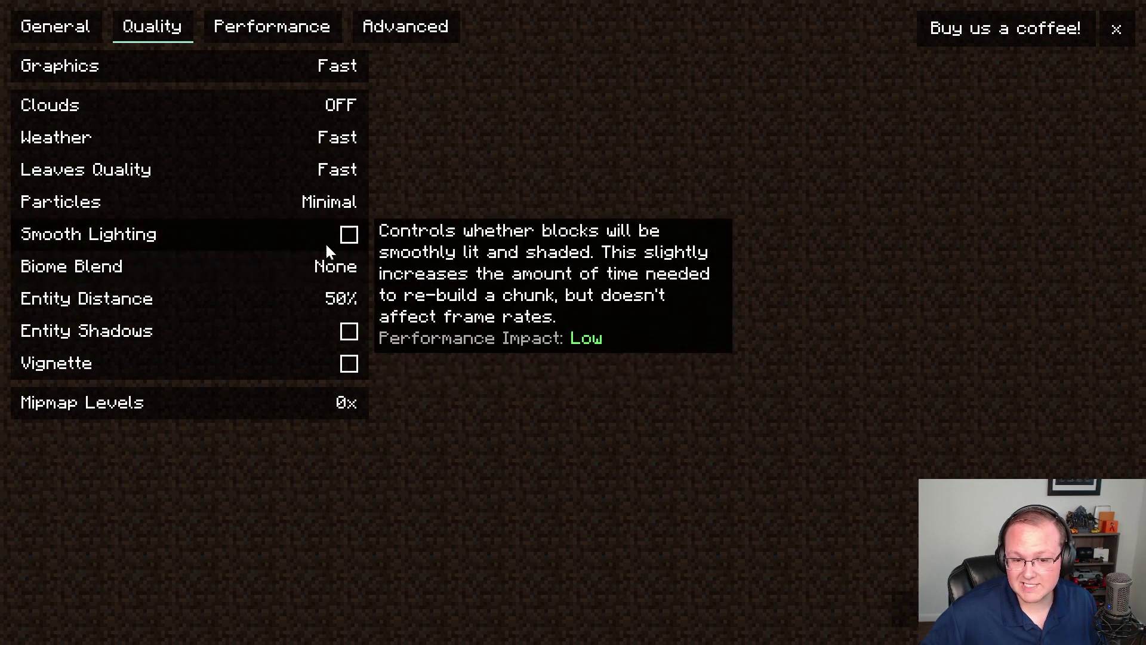
{"action": "left_click", "coordinate": [334, 244]}
{"action": "left_click", "coordinate": [335, 245]}
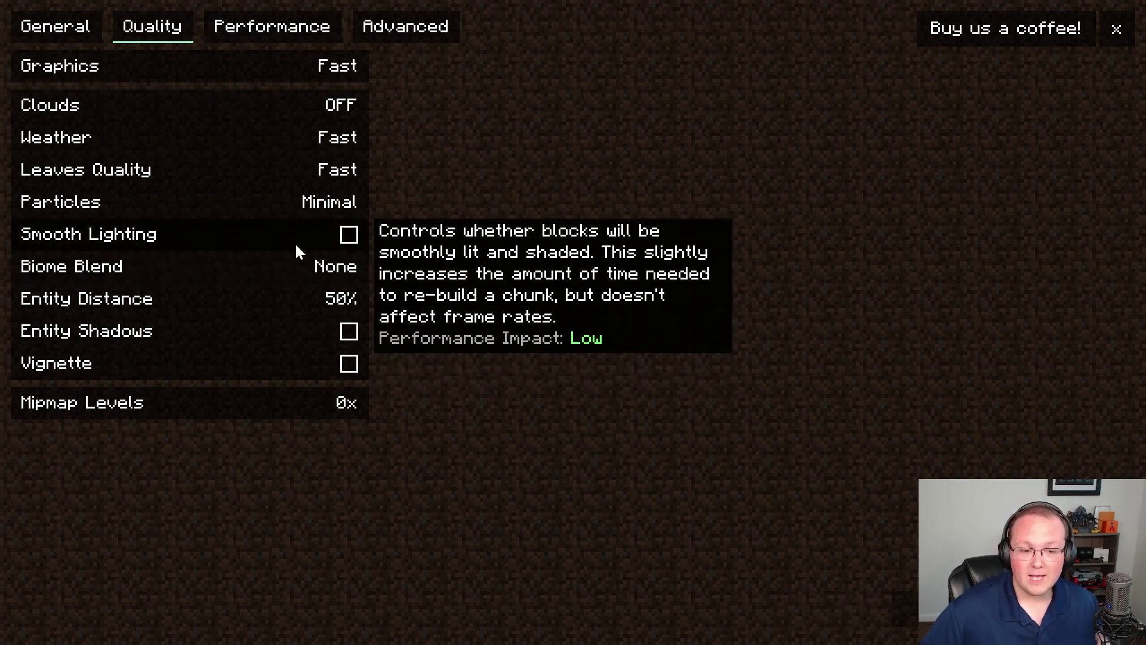
{"action": "left_click", "coordinate": [287, 37]}
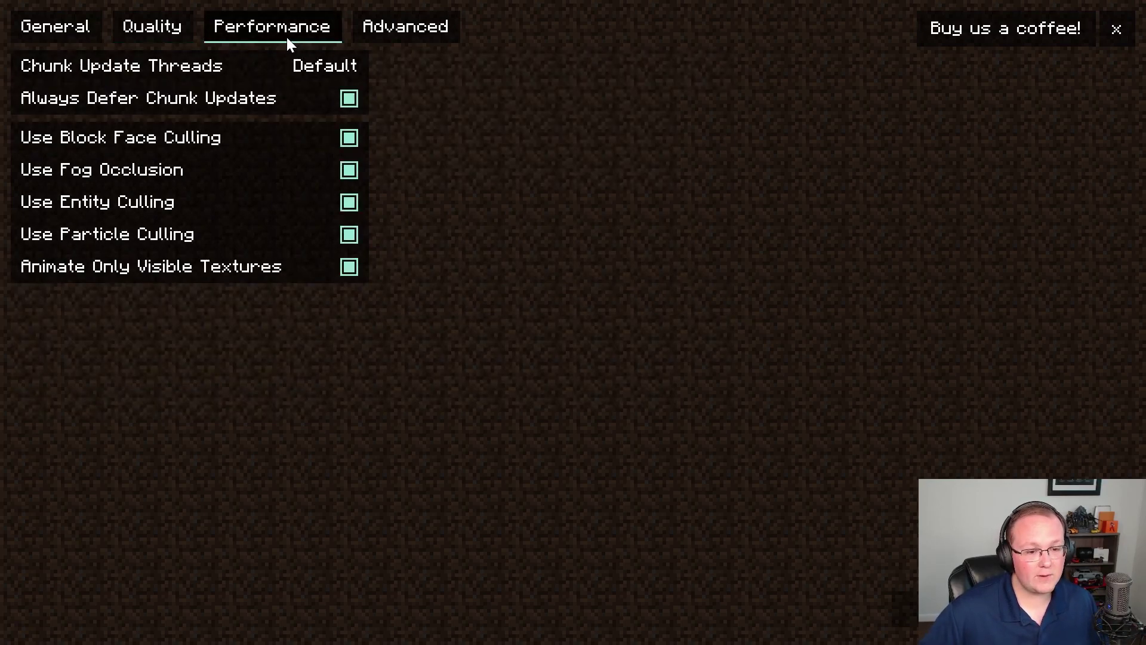
- Review the Performance options' descriptions, leaving all of them at their defaults
{"action": "mouse_move", "coordinate": [281, 77]}
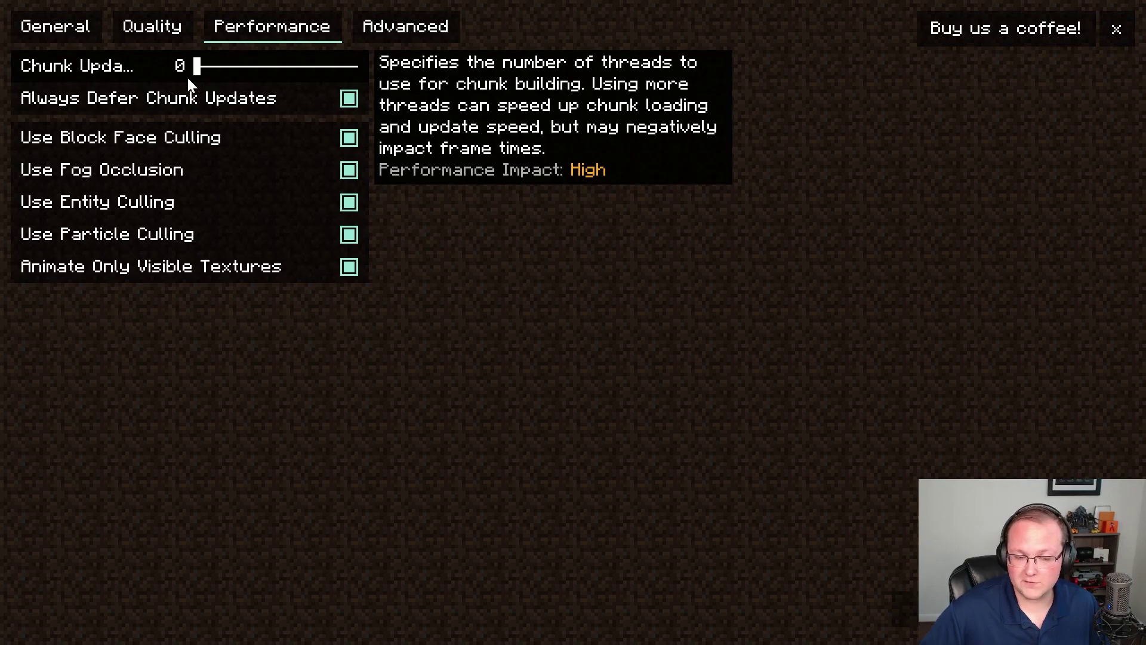
{"action": "mouse_move", "coordinate": [294, 114]}
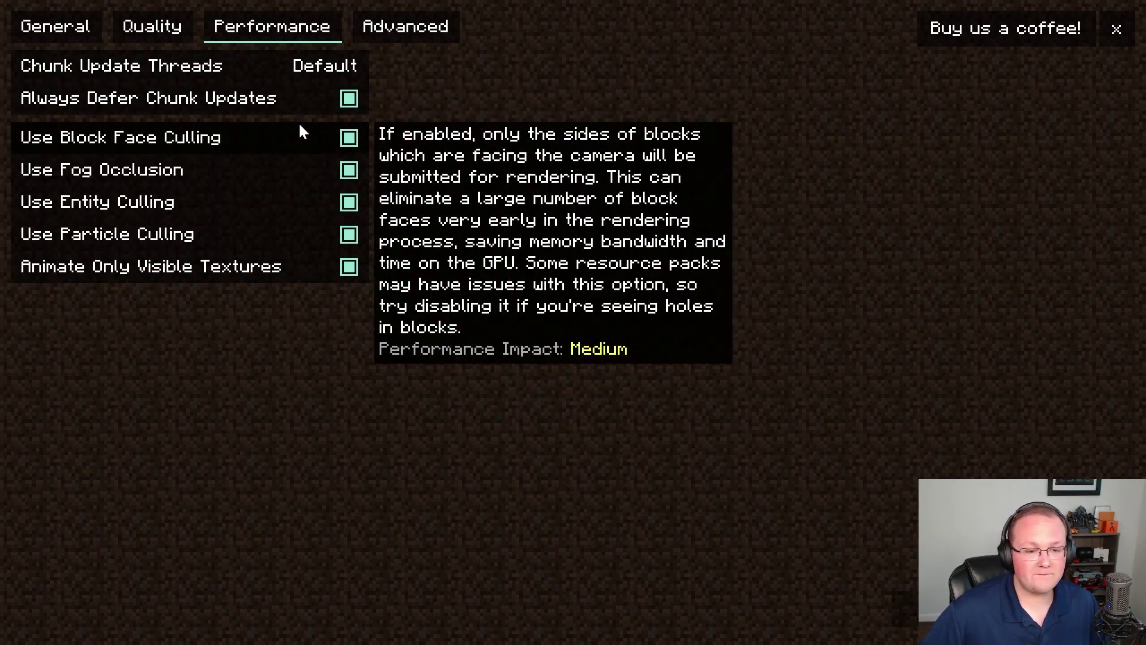
{"action": "mouse_move", "coordinate": [269, 198]}
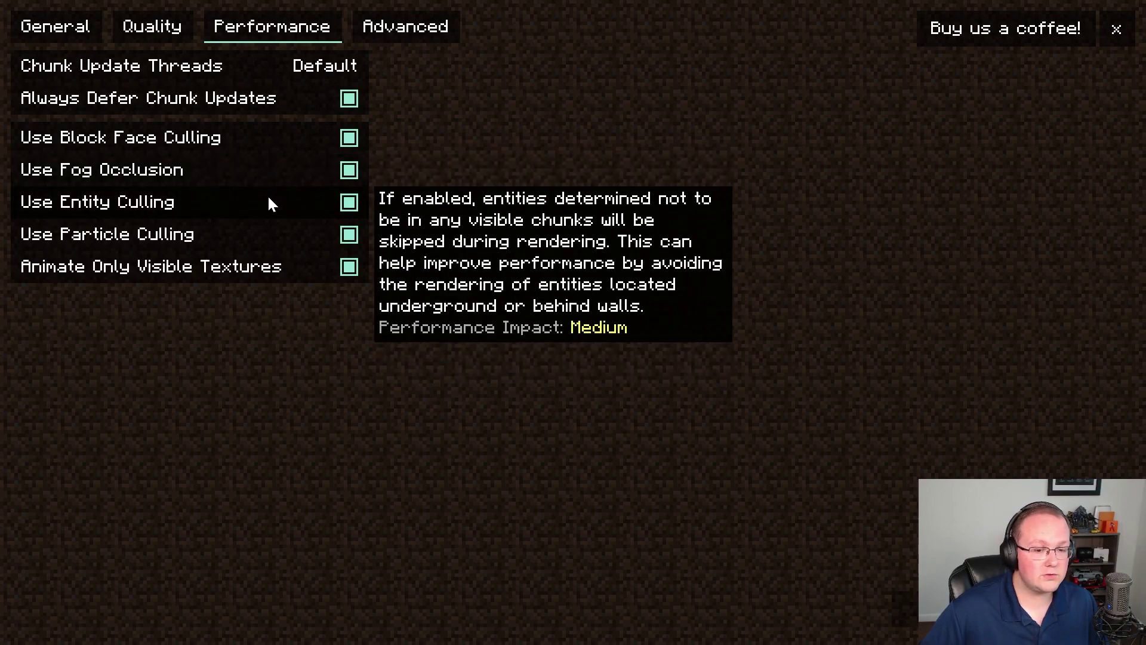
{"action": "mouse_move", "coordinate": [270, 272]}
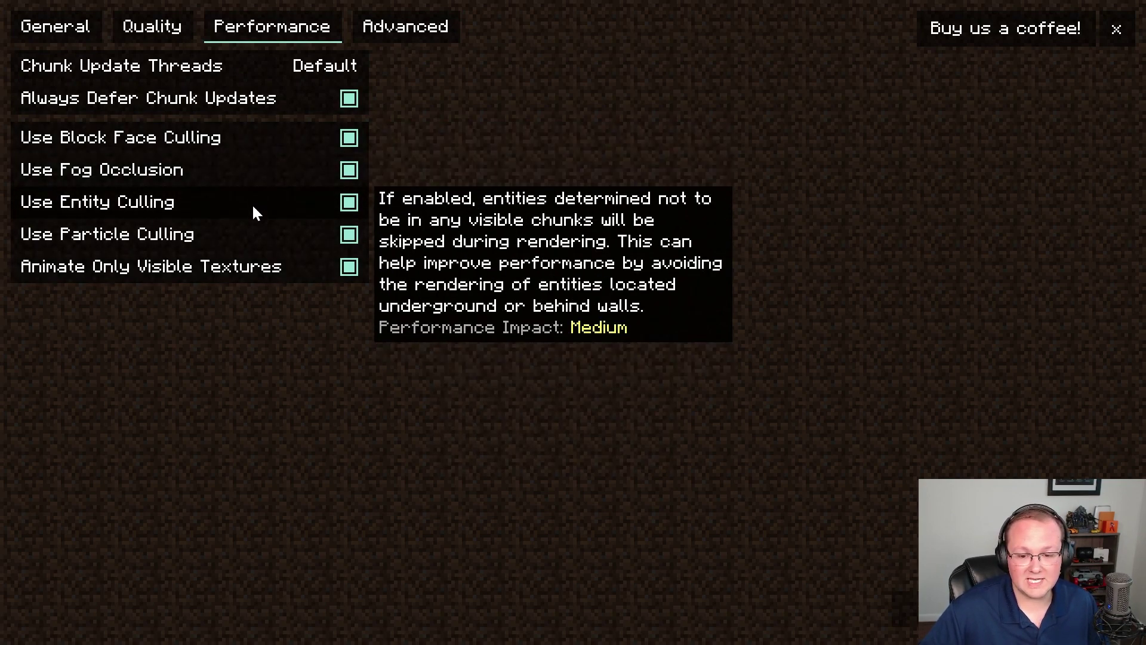
{"action": "mouse_move", "coordinate": [249, 146]}
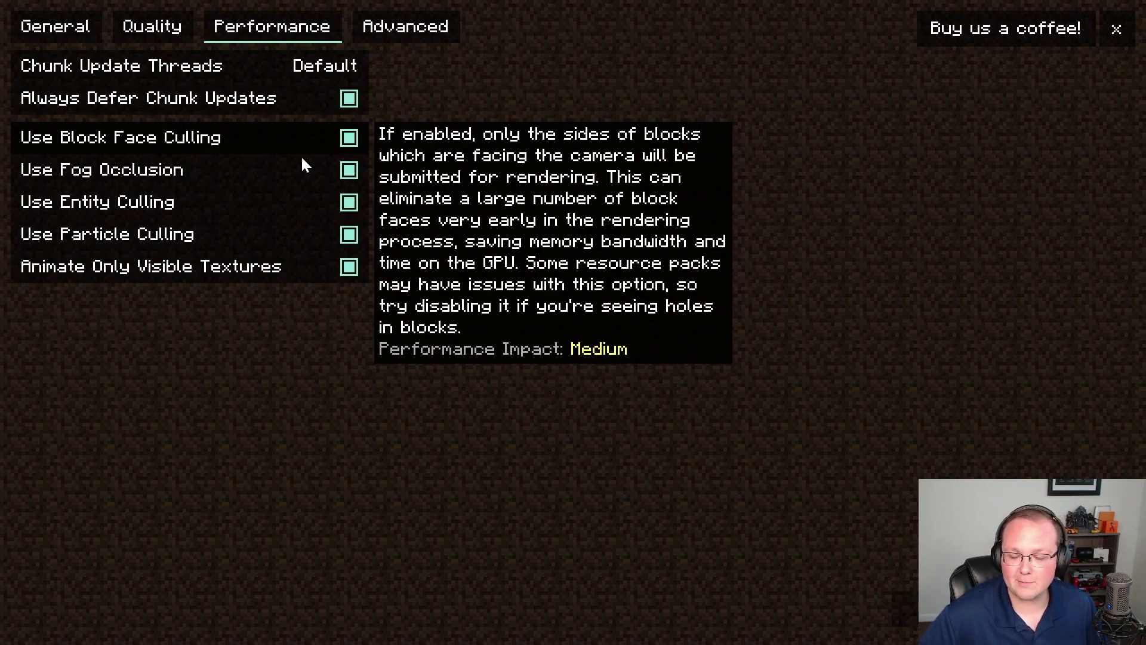
- On Sodium's Advanced page, keep Chunk Memory Allocator on Async and CPU Render-Ahead Limit at 3
{"action": "mouse_move", "coordinate": [305, 180]}
{"action": "left_click", "coordinate": [427, 30]}
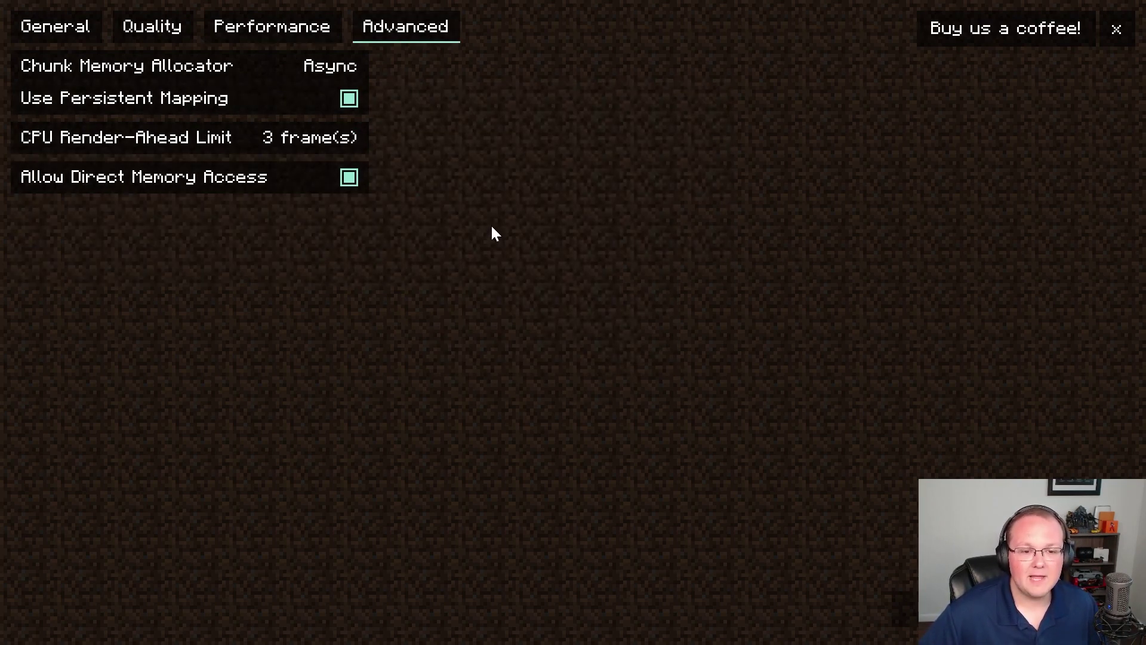
{"action": "mouse_move", "coordinate": [357, 66]}
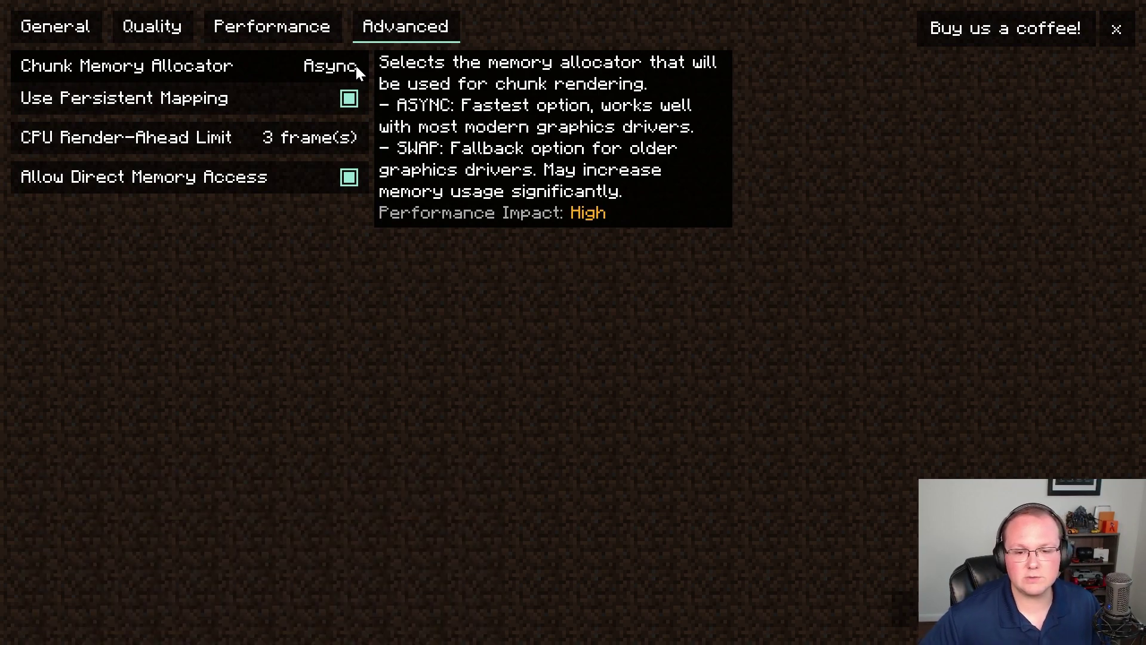
{"action": "left_click", "coordinate": [356, 65]}
{"action": "left_click", "coordinate": [356, 64]}
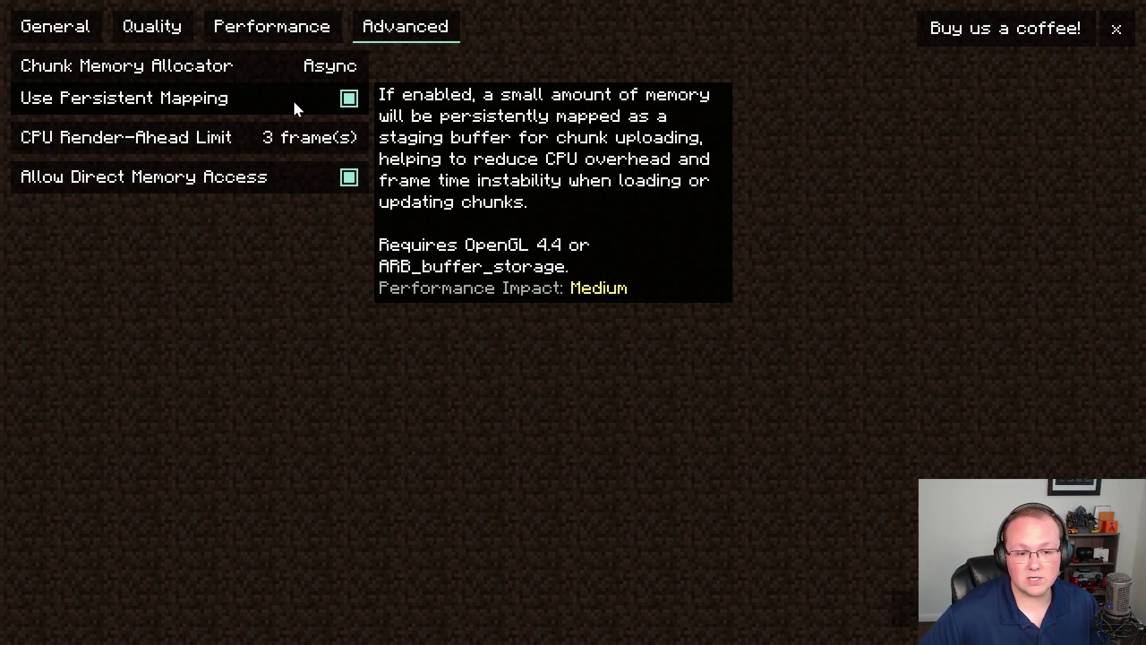
{"action": "mouse_move", "coordinate": [271, 149]}
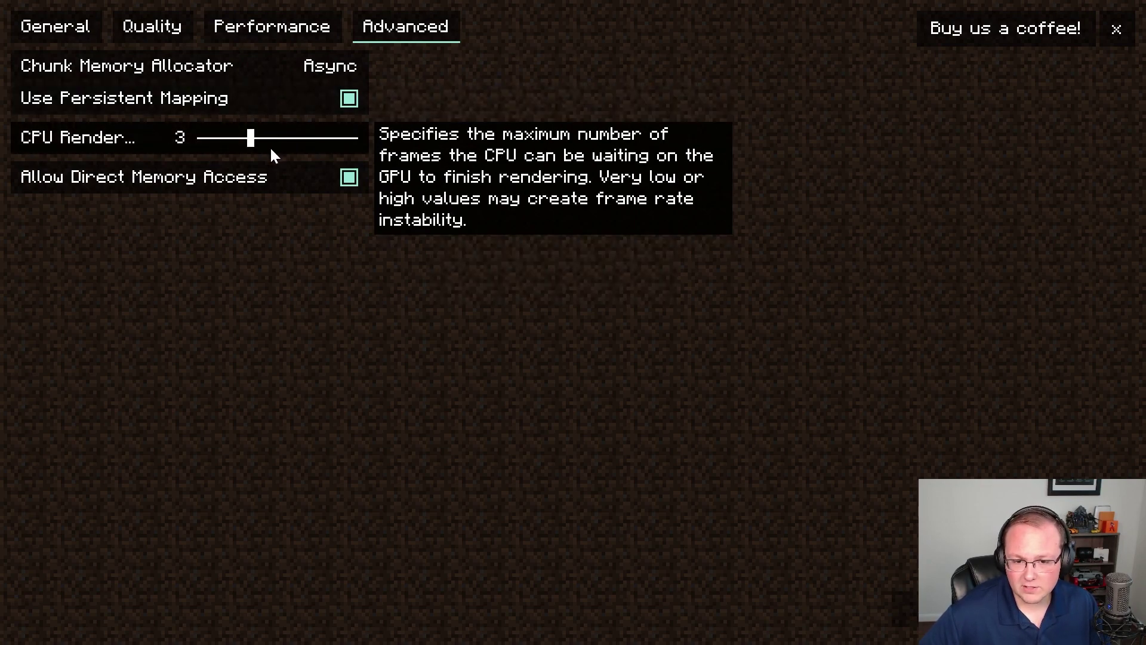
{"action": "mouse_move", "coordinate": [250, 147]}
{"action": "left_mouse_down"}
{"action": "mouse_move", "coordinate": [270, 145]}
{"action": "mouse_move", "coordinate": [247, 147]}
{"action": "left_mouse_up"}
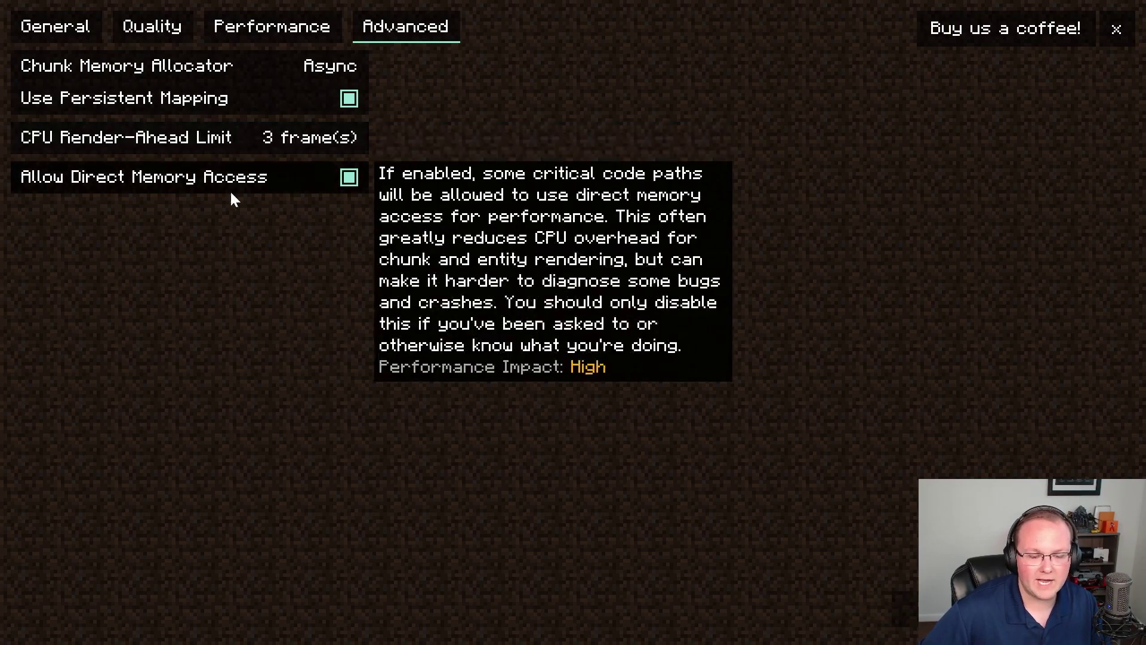
{"action": "mouse_move", "coordinate": [171, 186]}
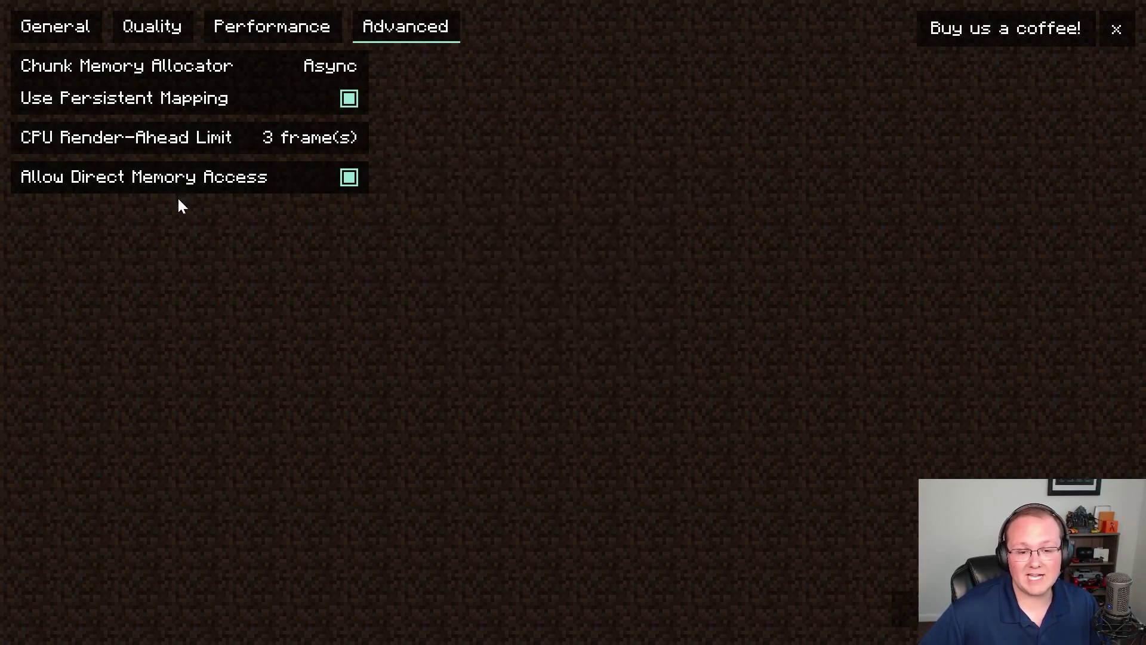
- Exit to the title screen and load the singleplayer world 'Seed: The Breakdown'
{"action": "key", "text": "Escape"}
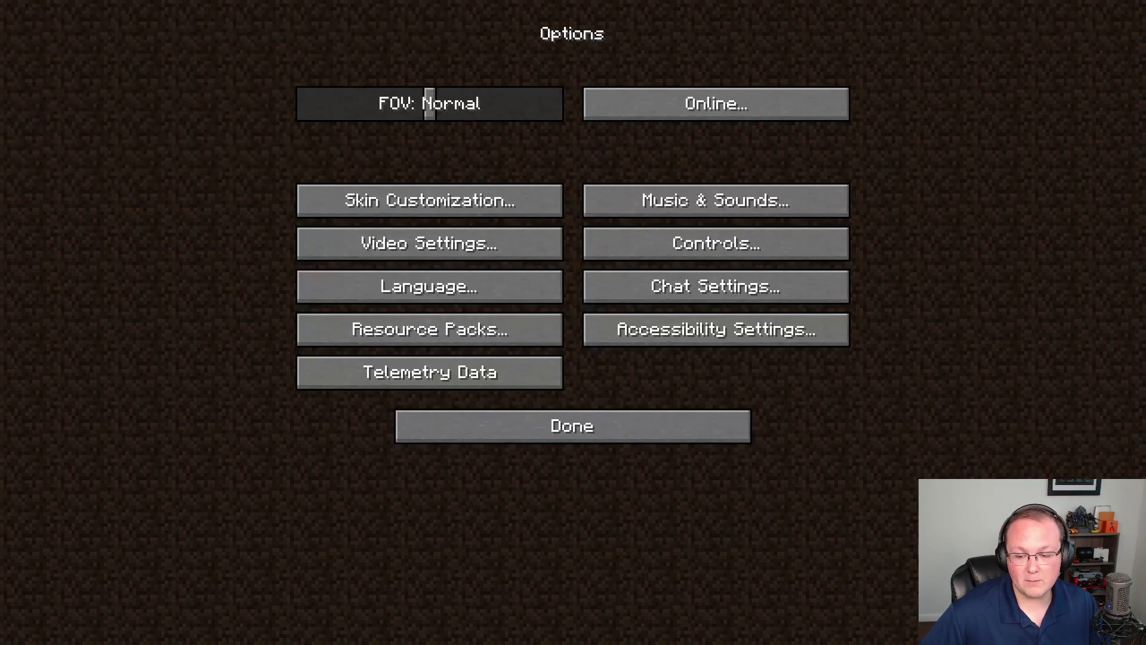
{"action": "left_click", "coordinate": [687, 439]}
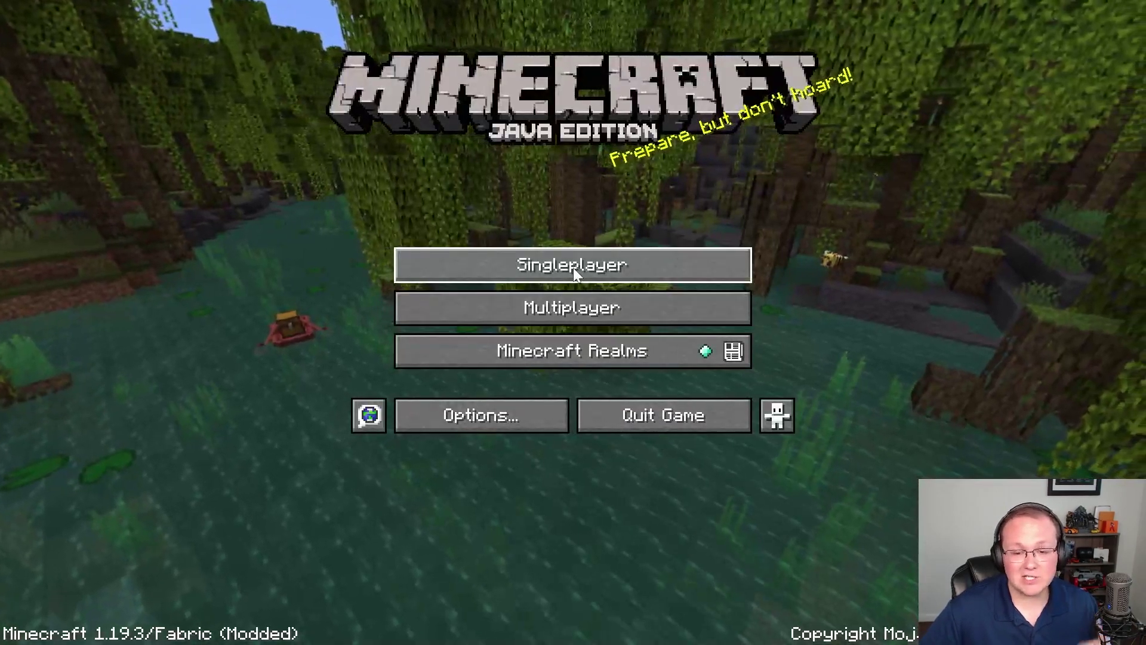
{"action": "left_click", "coordinate": [574, 267]}
{"action": "left_click", "coordinate": [517, 144]}
{"action": "left_click", "coordinate": [517, 145]}
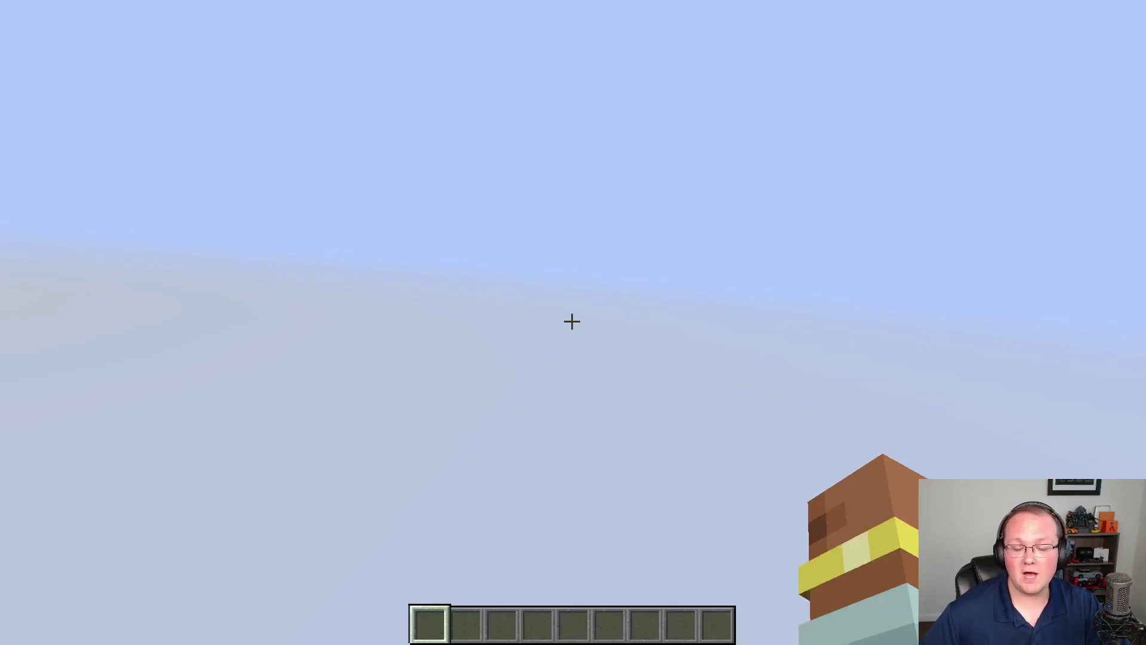
- Walk through the birch forest past the pig and chicken, then show the debug overlay (about 1925 fps)
{"action": "key", "text": "w"}
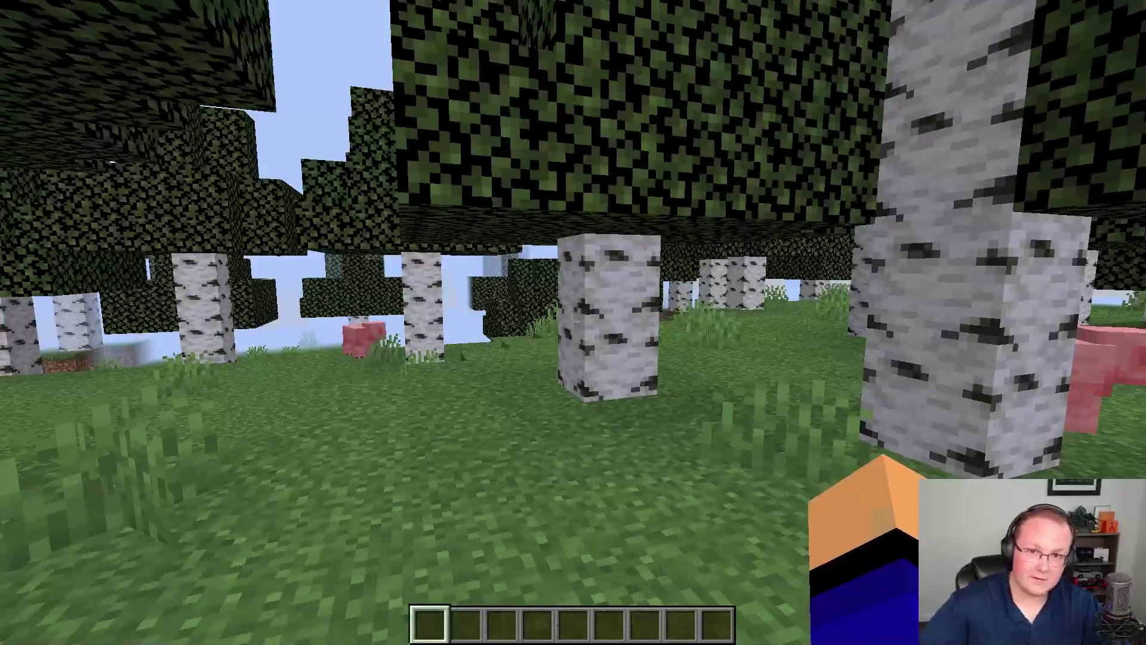
{"action": "key", "text": "w"}
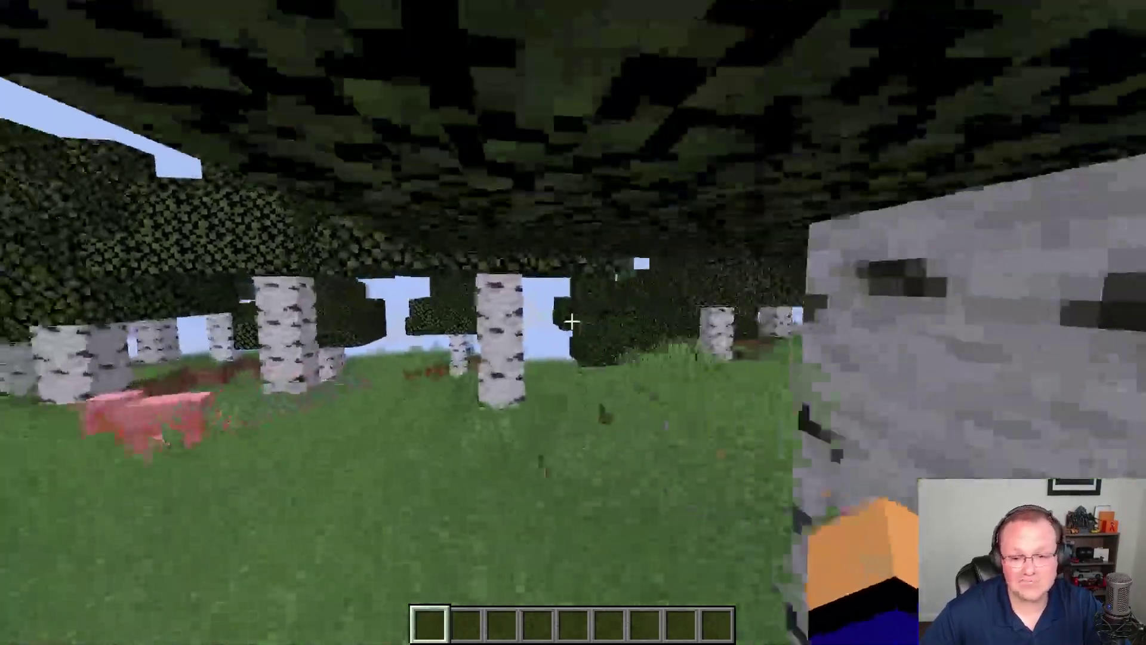
{"action": "key", "text": "w"}
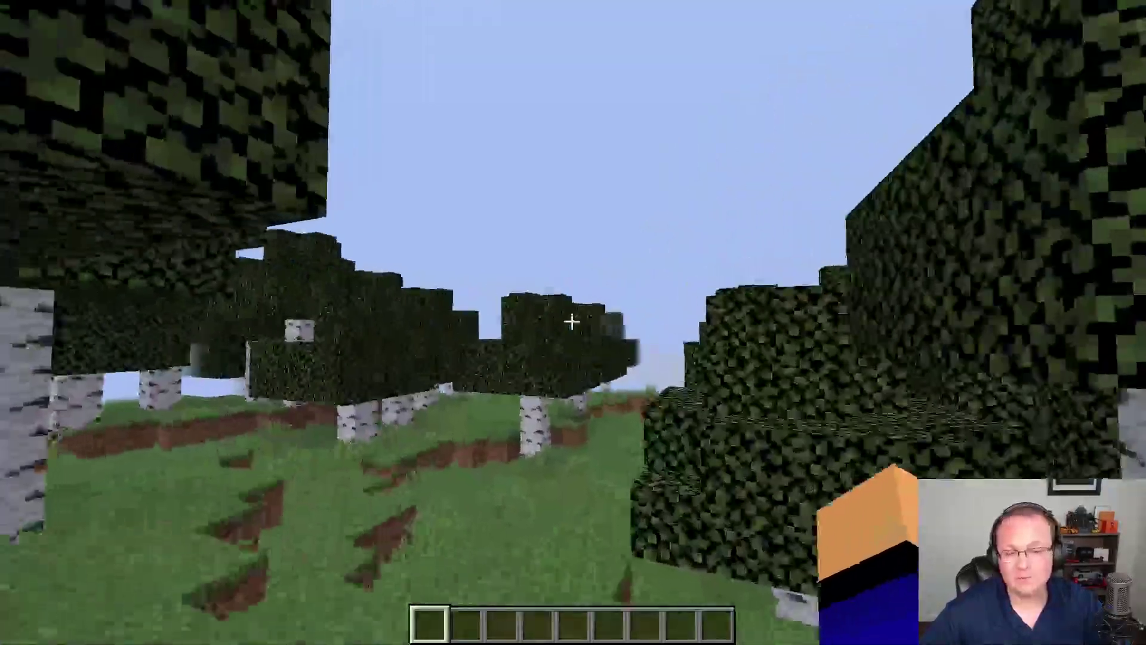
{"action": "key", "text": "w"}
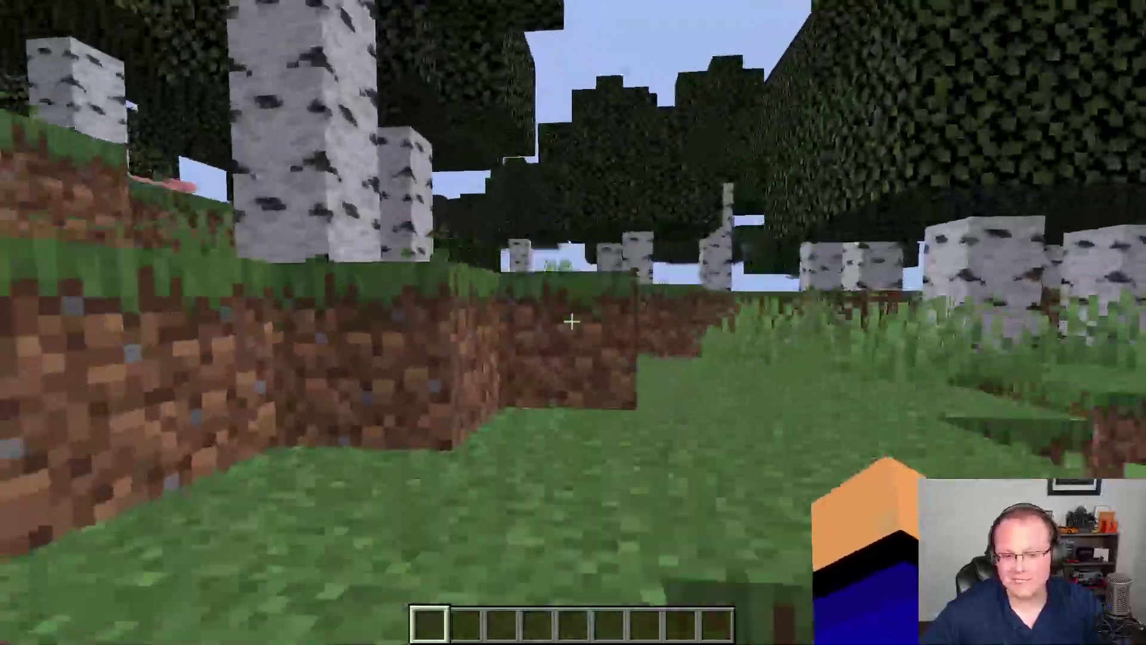
{"action": "key", "text": "w"}
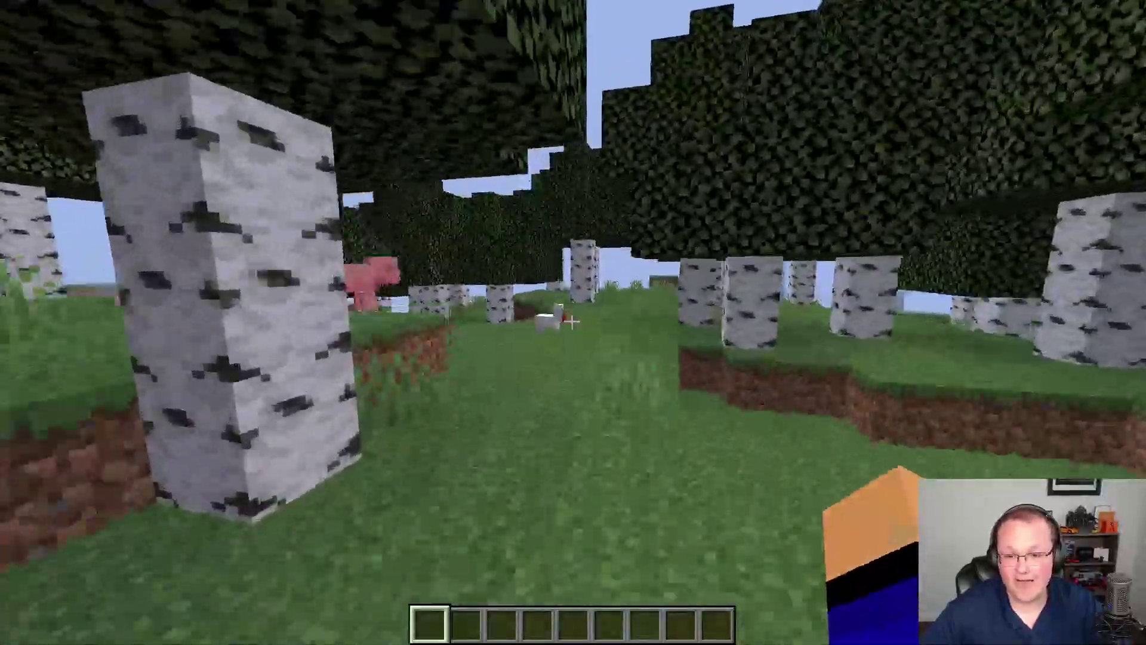
{"action": "key", "text": "w"}
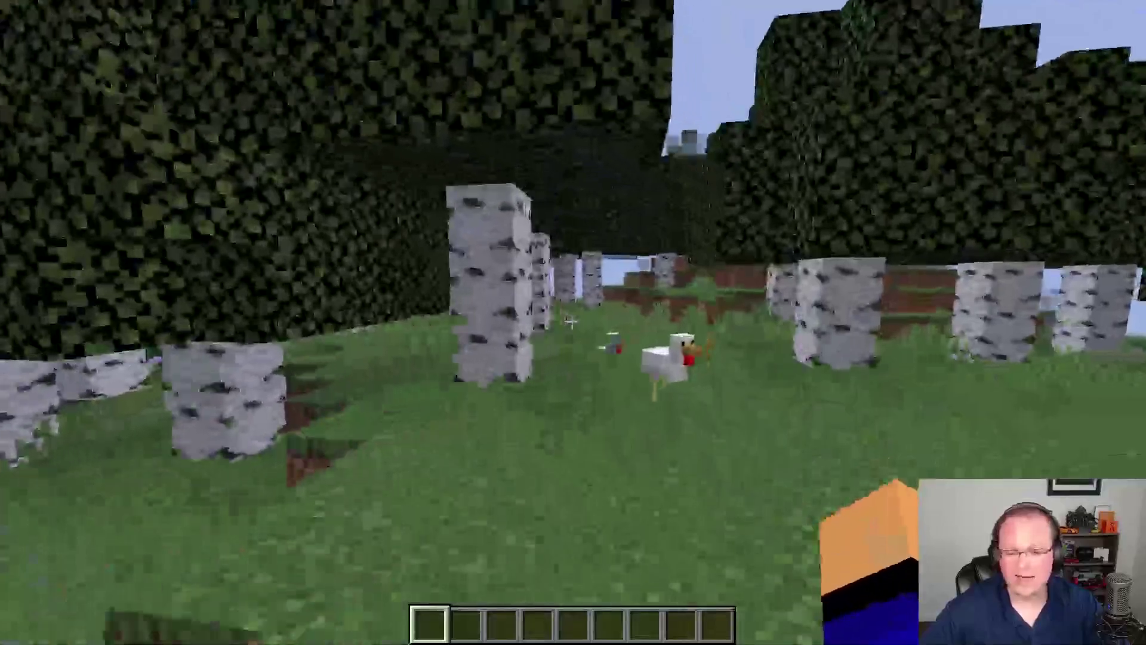
{"action": "key", "text": "w"}
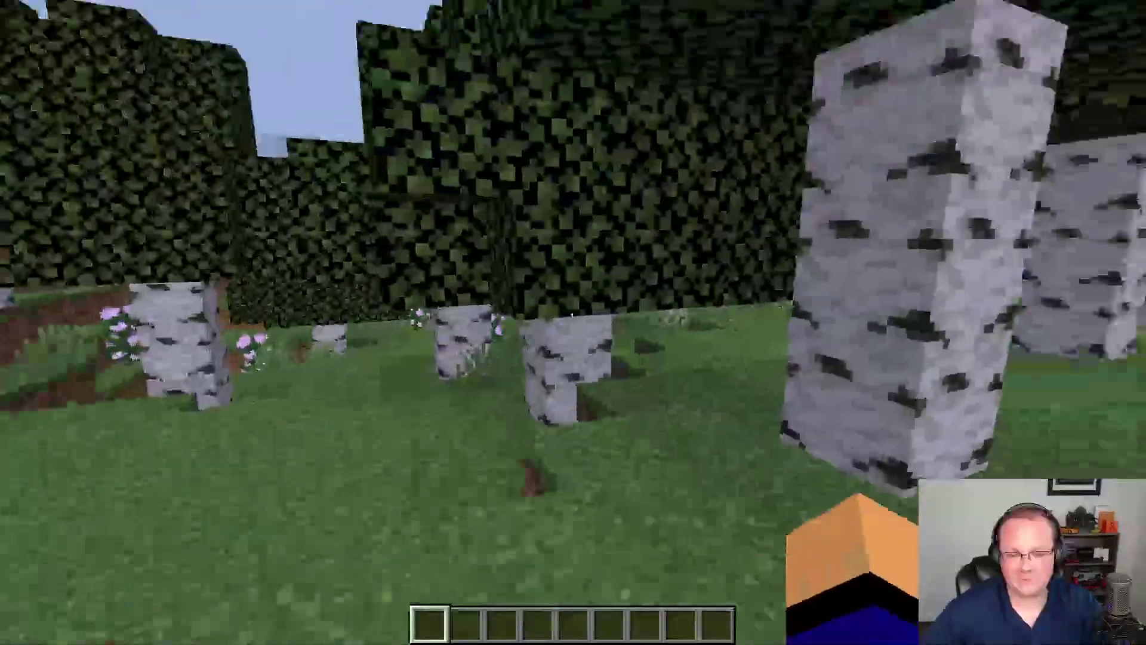
{"action": "key", "text": "F3"}
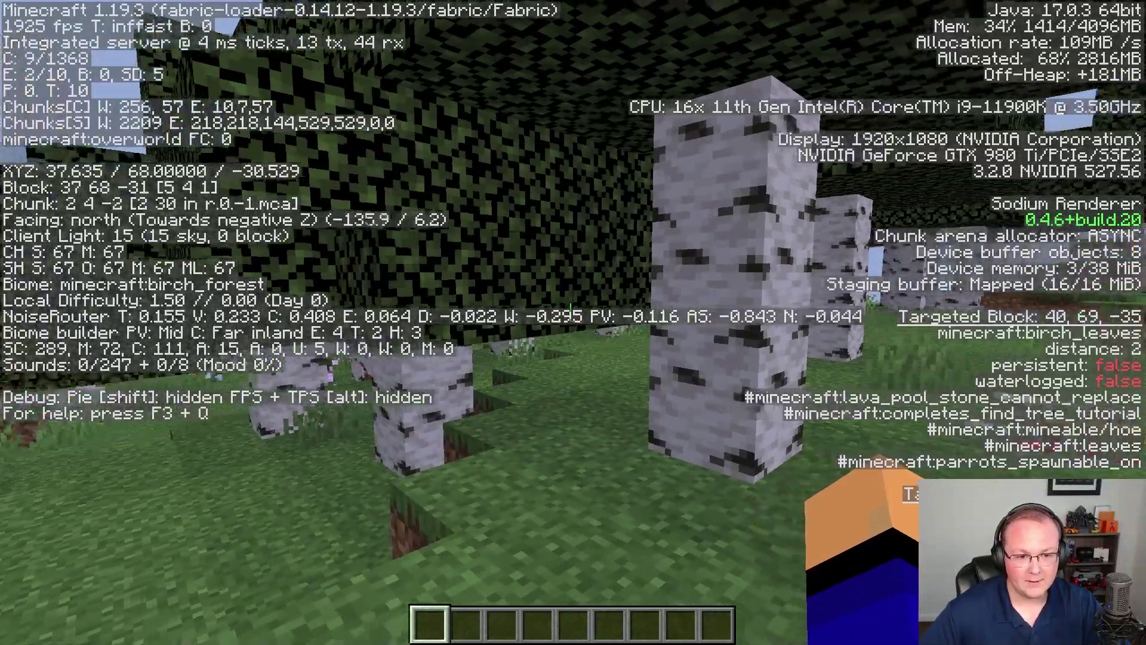
- Take a screenshot of the birch forest scene with F2
{"action": "key", "text": "t"}
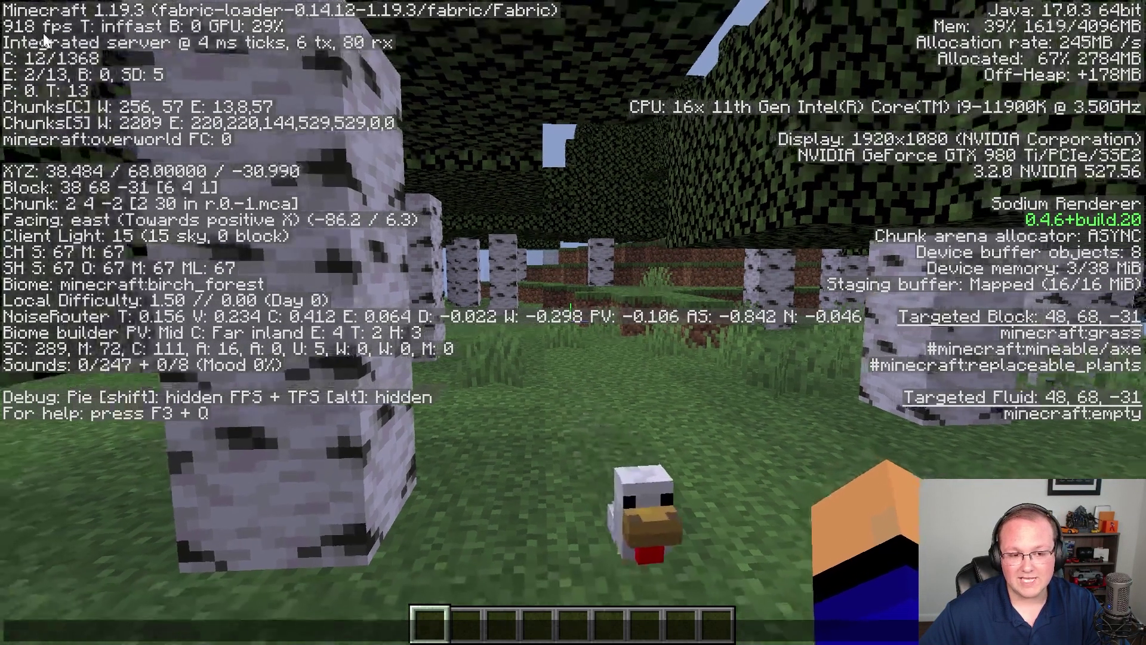
{"action": "key", "text": "Escape"}
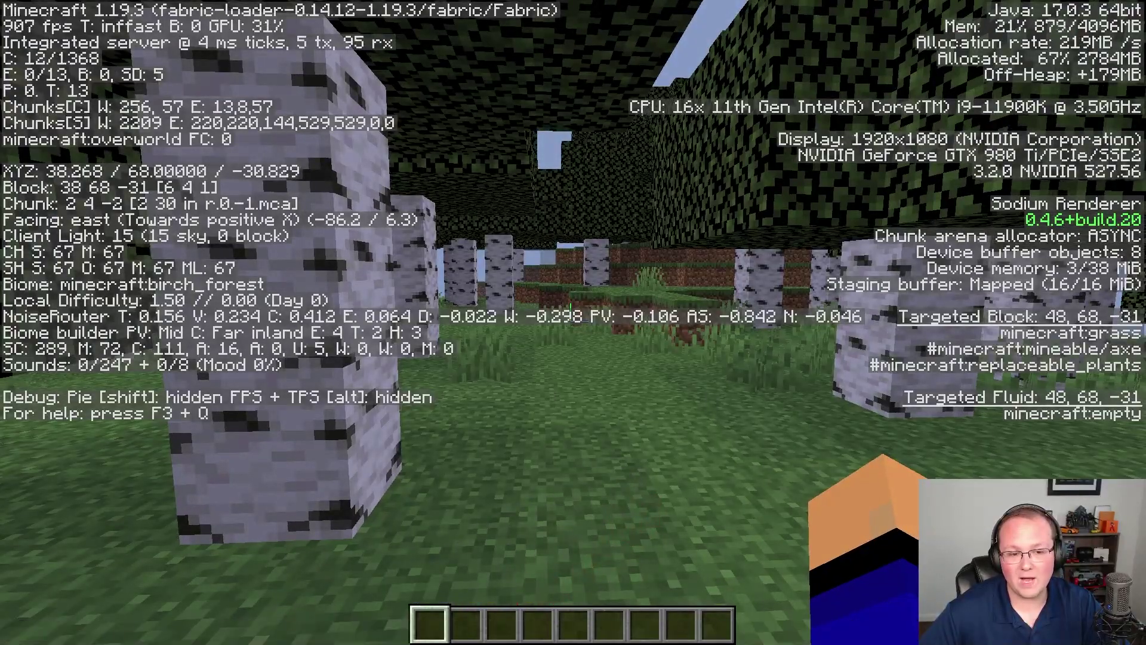
{"action": "key", "text": "w"}
{"action": "key", "text": "t"}
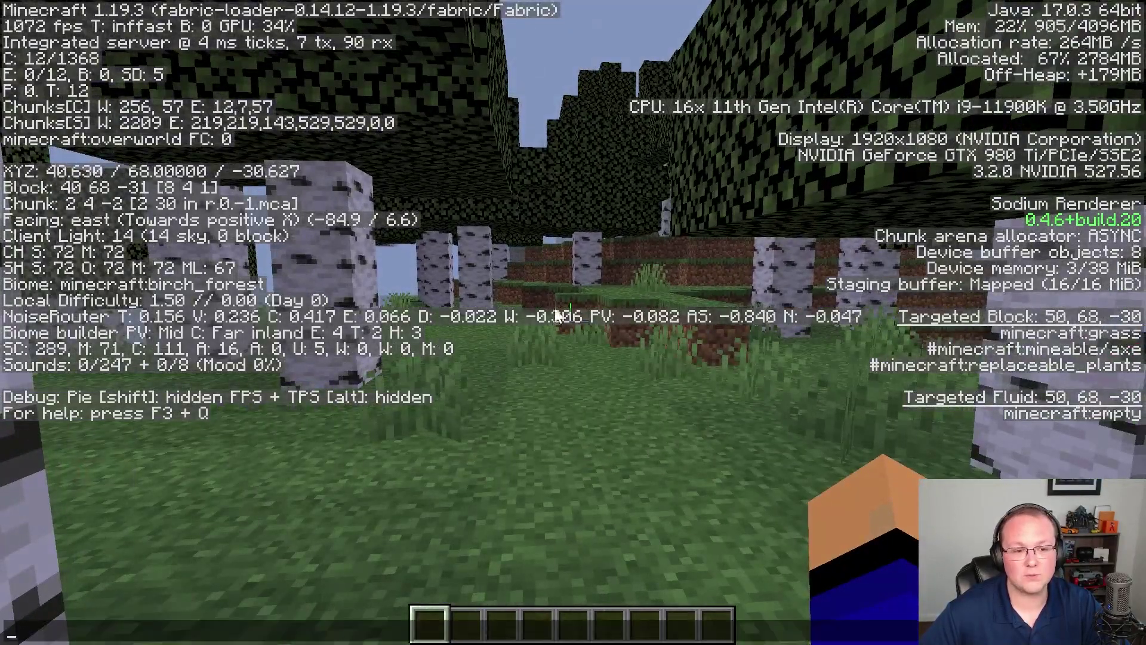
{"action": "key", "text": "F2"}
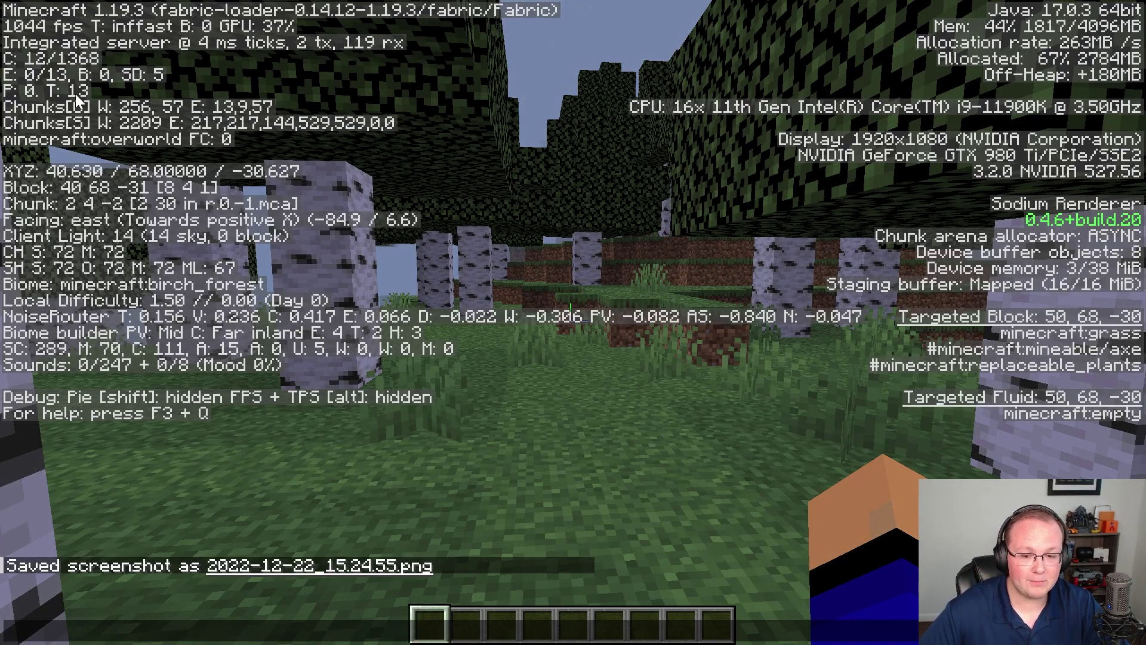
{"action": "key", "text": "Escape"}
- Walk east uphill through the forest and save another screenshot
{"action": "key", "text": "w"}
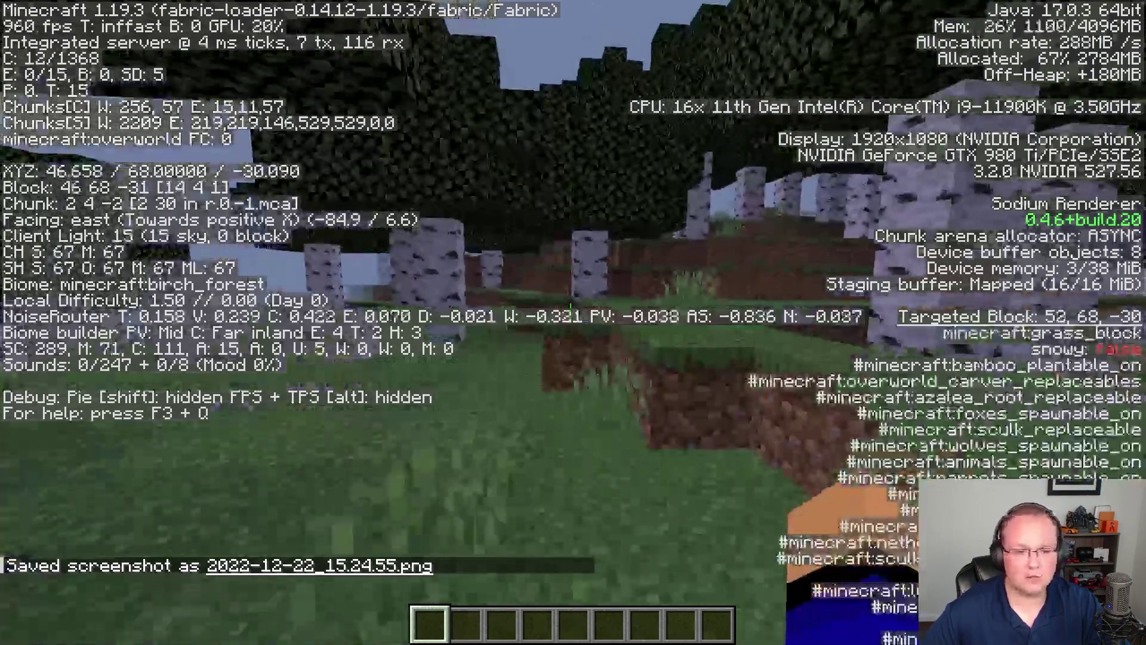
{"action": "key", "text": "w"}
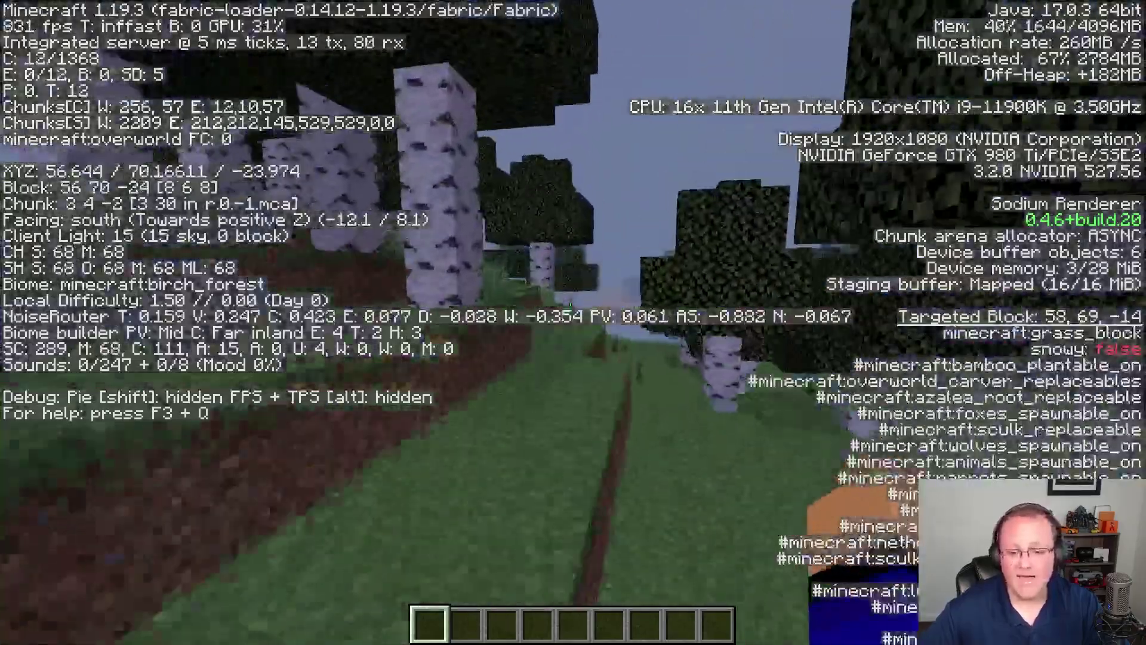
{"action": "key", "text": "w"}
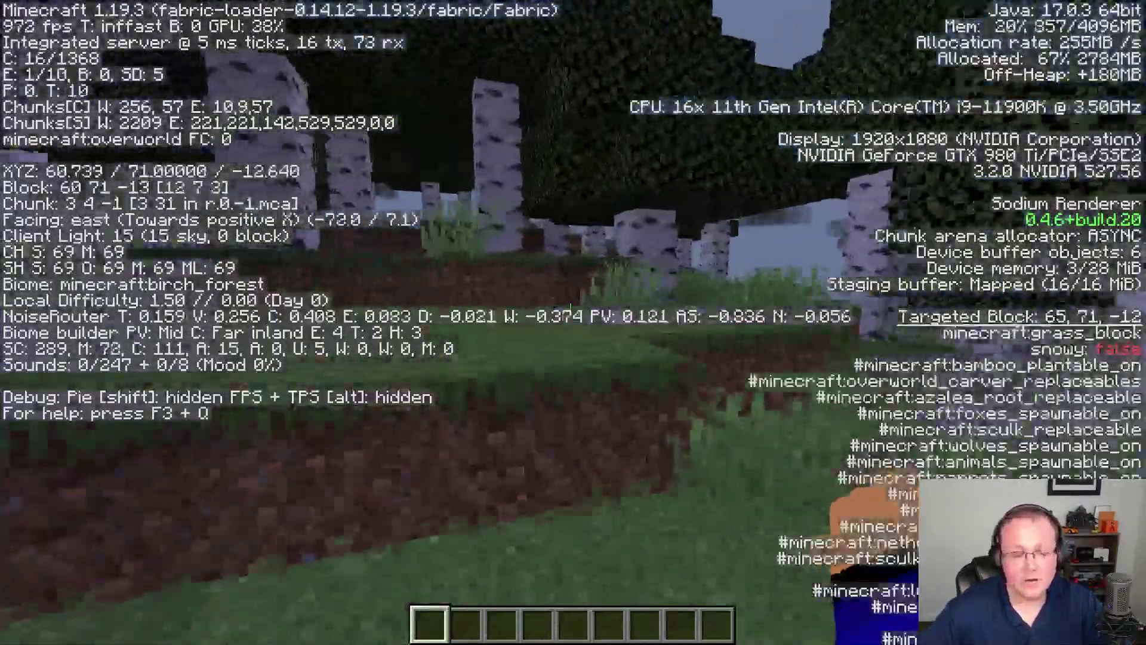
{"action": "key", "text": "w"}
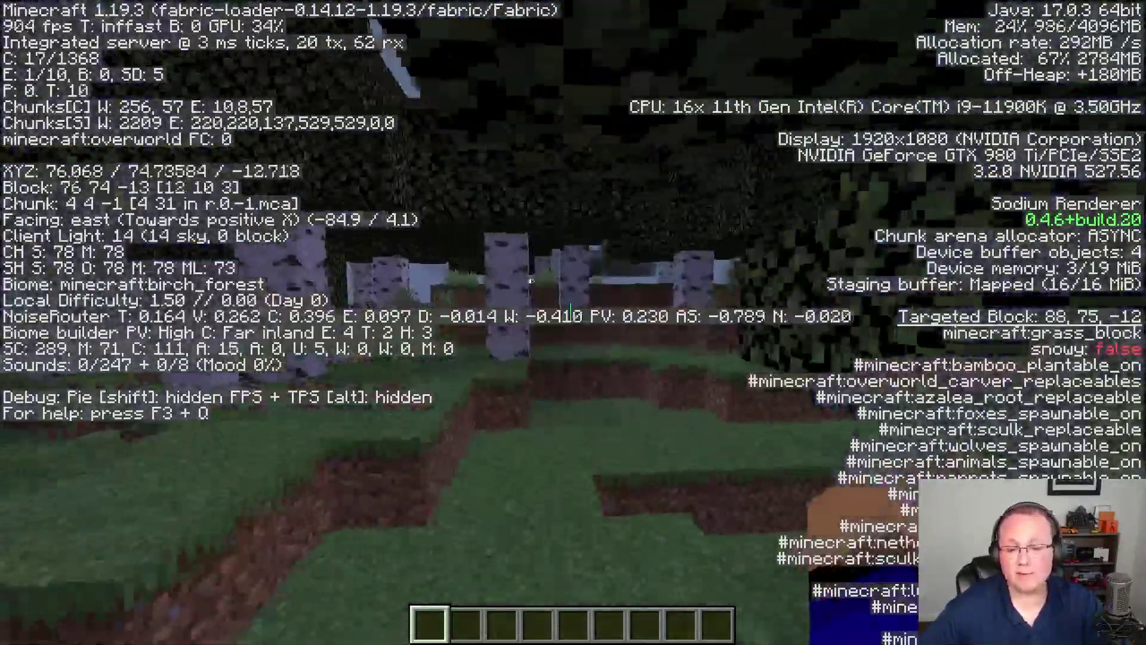
{"action": "key", "text": "w"}
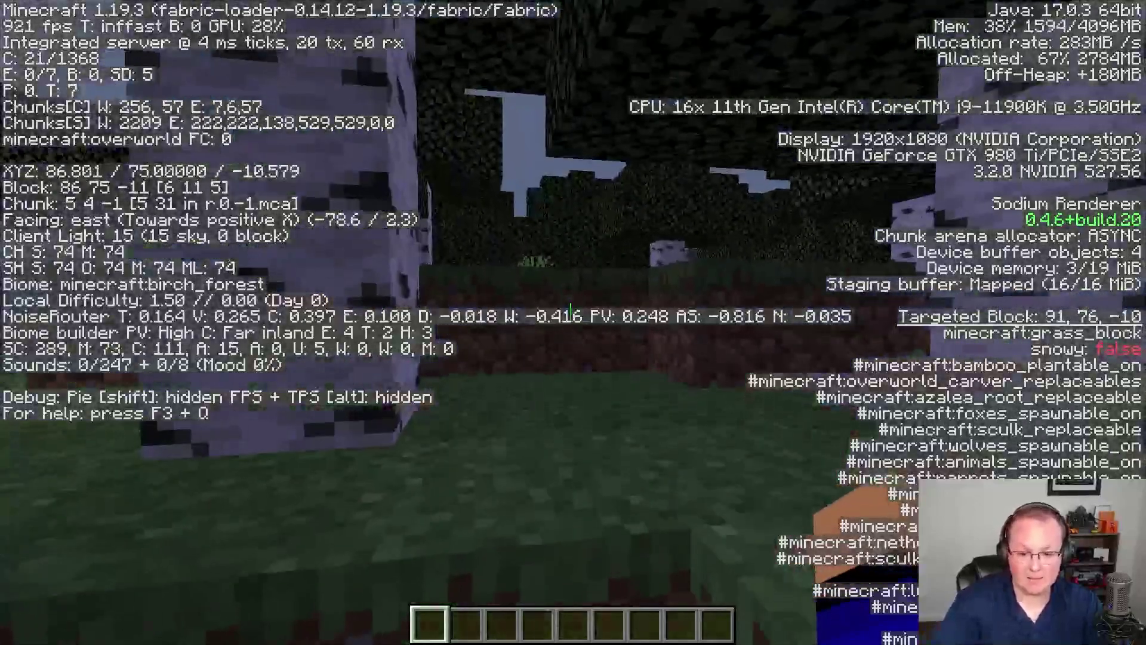
{"action": "key", "text": "F2"}
- Run /time set 1000 to set the world time to 1000
{"action": "key", "text": "slash"}
{"action": "type", "text": "time set 1000"}
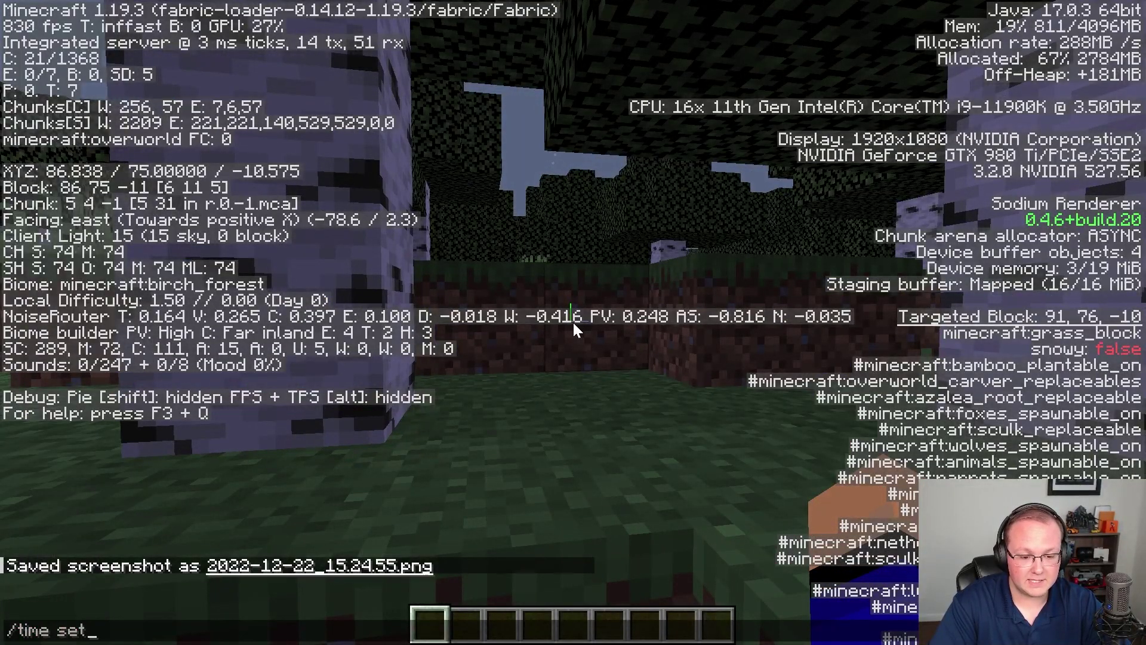
{"action": "key", "text": "Return"}
- Raise render distance to 16 chunks in Sodium video settings and switch to the Quality page
{"action": "key", "text": "Escape"}
{"action": "left_click", "coordinate": [528, 314]}
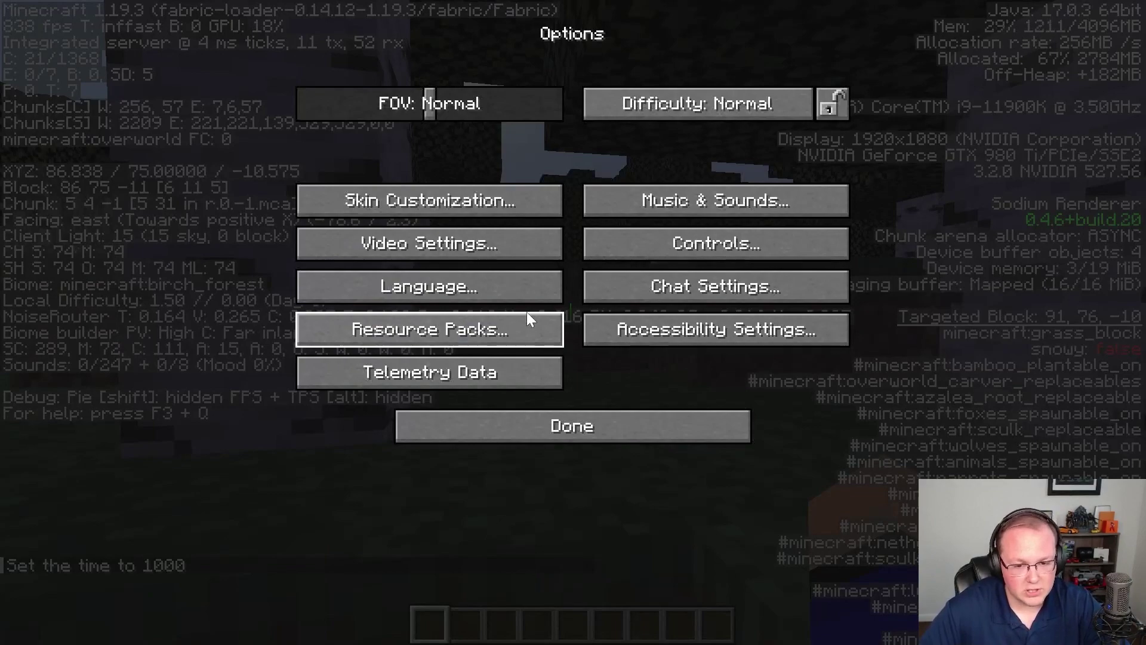
{"action": "left_click", "coordinate": [467, 257]}
{"action": "mouse_move", "coordinate": [281, 67]}
{"action": "left_mouse_down"}
{"action": "mouse_move", "coordinate": [249, 67]}
{"action": "mouse_move", "coordinate": [274, 66]}
{"action": "left_mouse_up"}
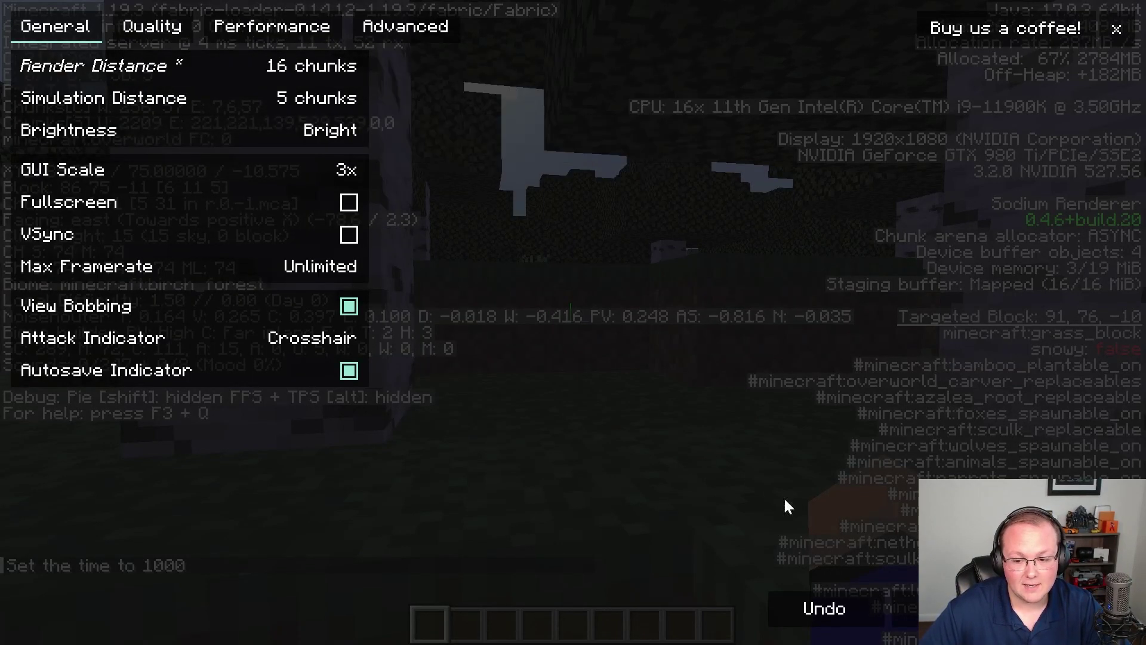
{"action": "left_click", "coordinate": [173, 30]}
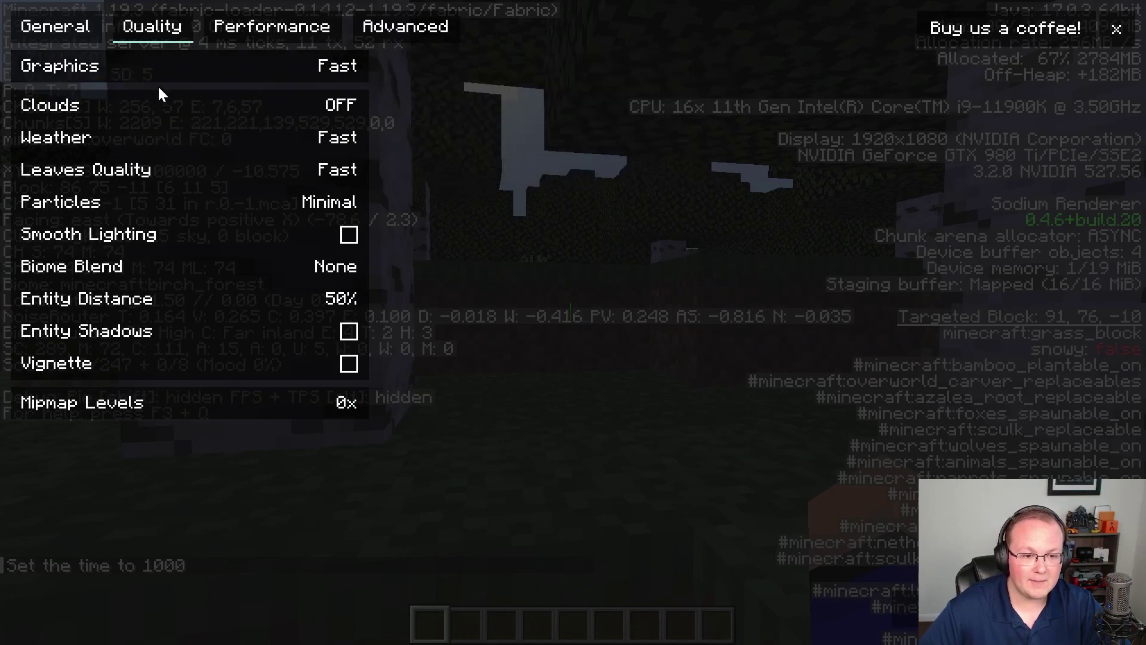
- Set Graphics and Leaves Quality to Fancy and Particles to Decreased
{"action": "left_click", "coordinate": [160, 64]}
{"action": "left_click", "coordinate": [154, 168]}
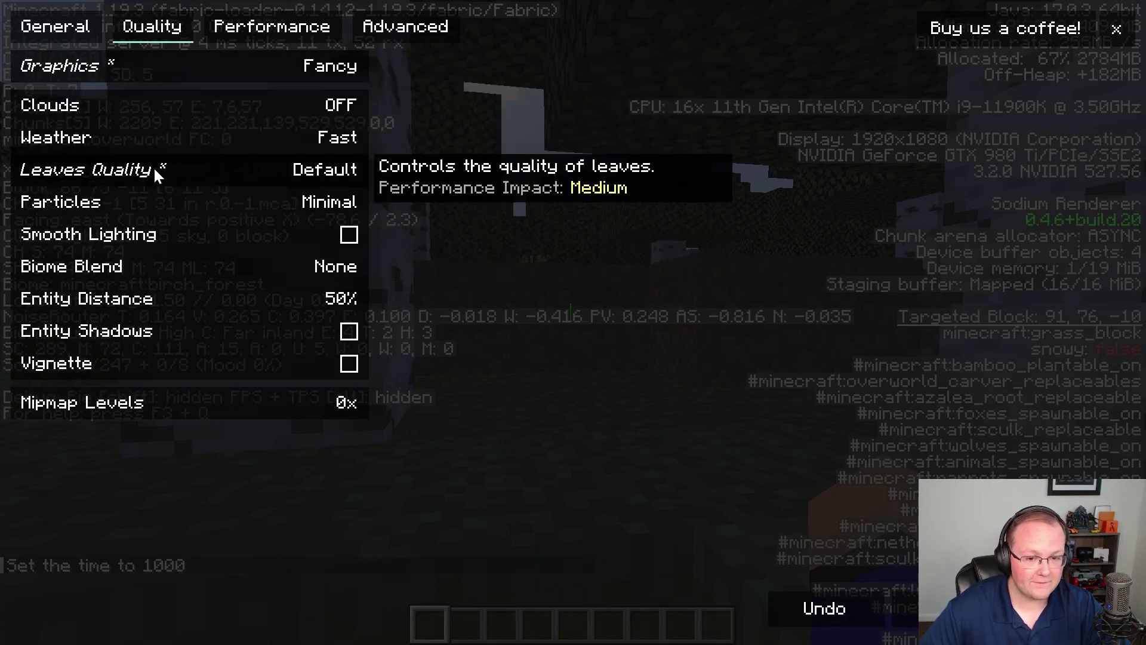
{"action": "left_click", "coordinate": [154, 169]}
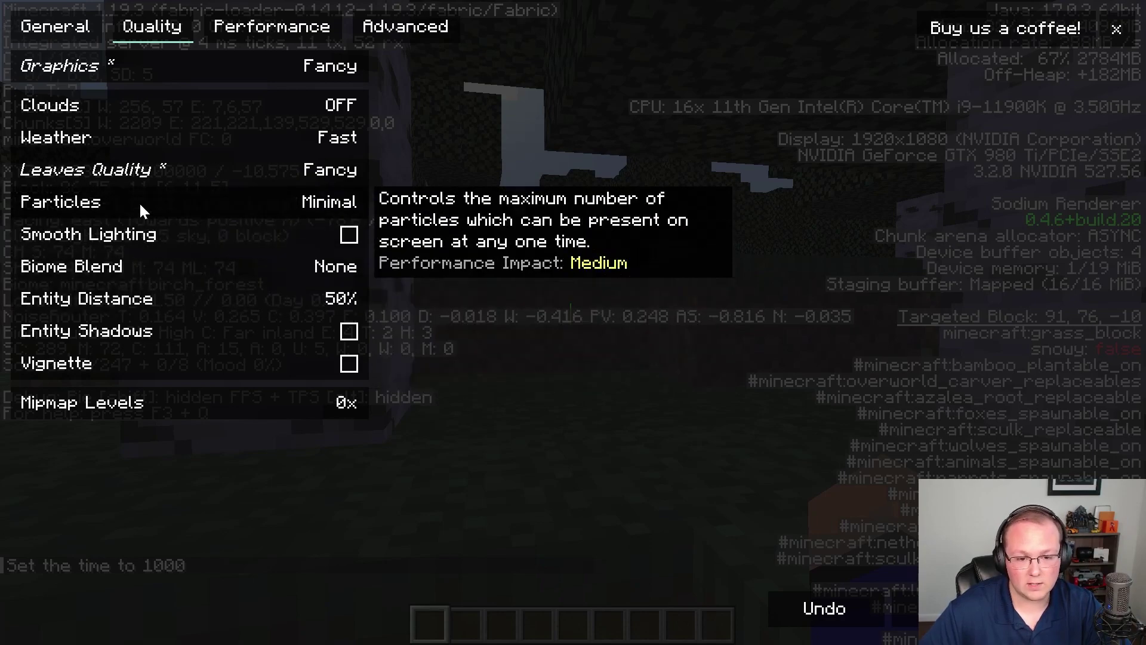
{"action": "left_click", "coordinate": [140, 202]}
{"action": "left_click", "coordinate": [143, 210]}
{"action": "left_click", "coordinate": [143, 206]}
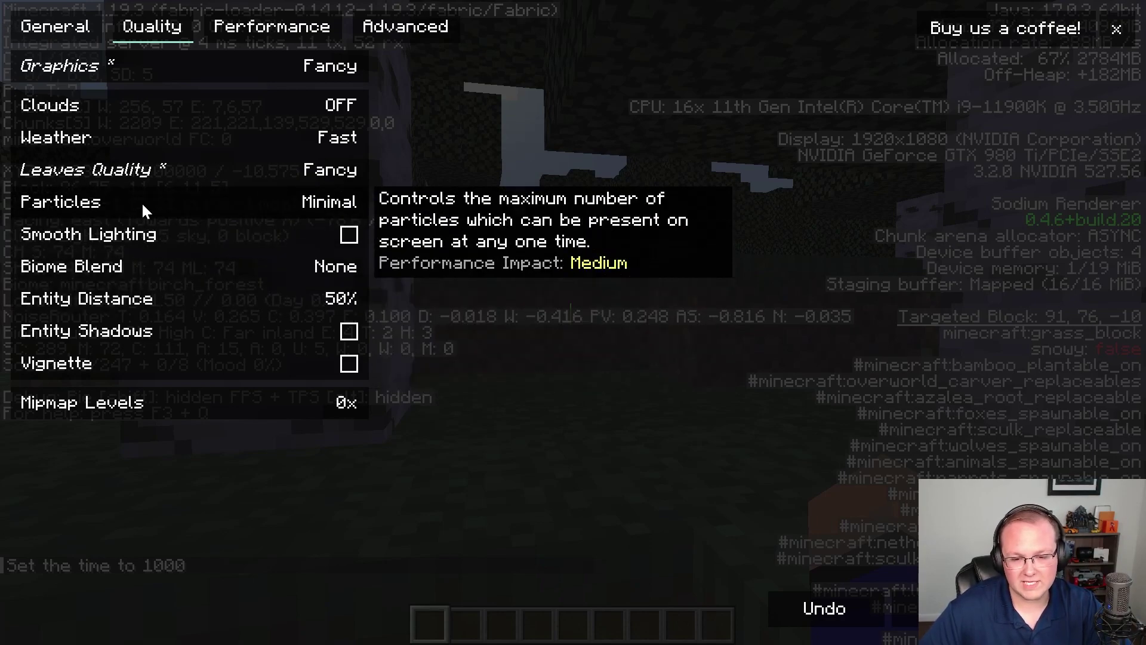
{"action": "left_click", "coordinate": [143, 206]}
{"action": "left_click", "coordinate": [143, 206]}
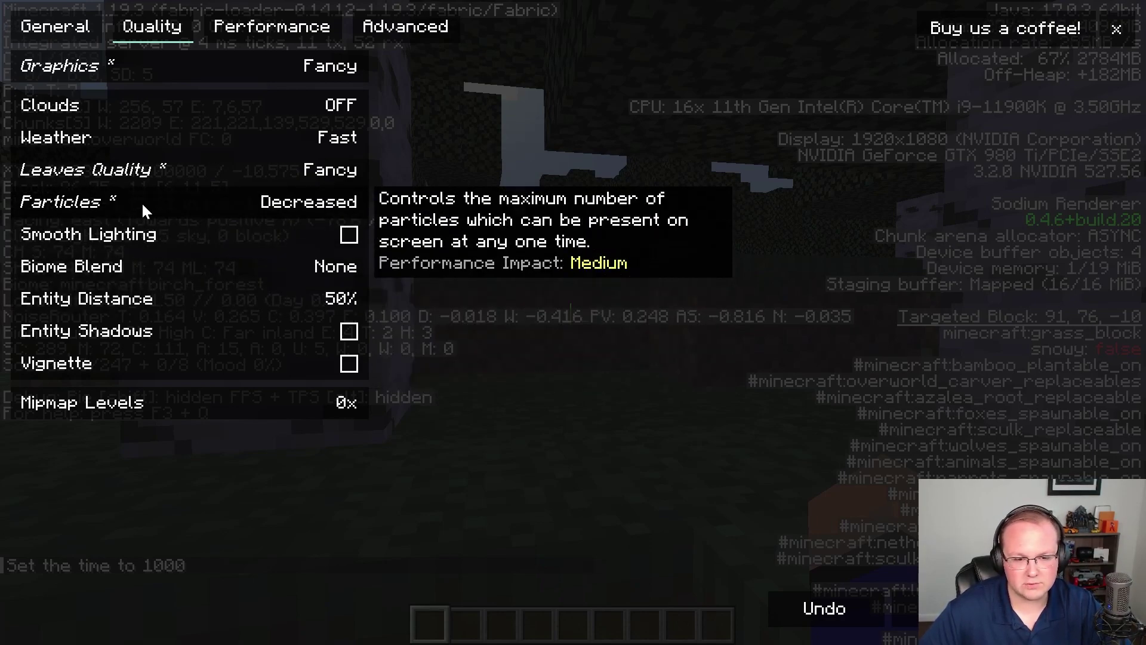
- Enable smooth lighting, raise biome blend to 4 blocks, and leave entity shadows on
{"action": "left_click", "coordinate": [160, 236]}
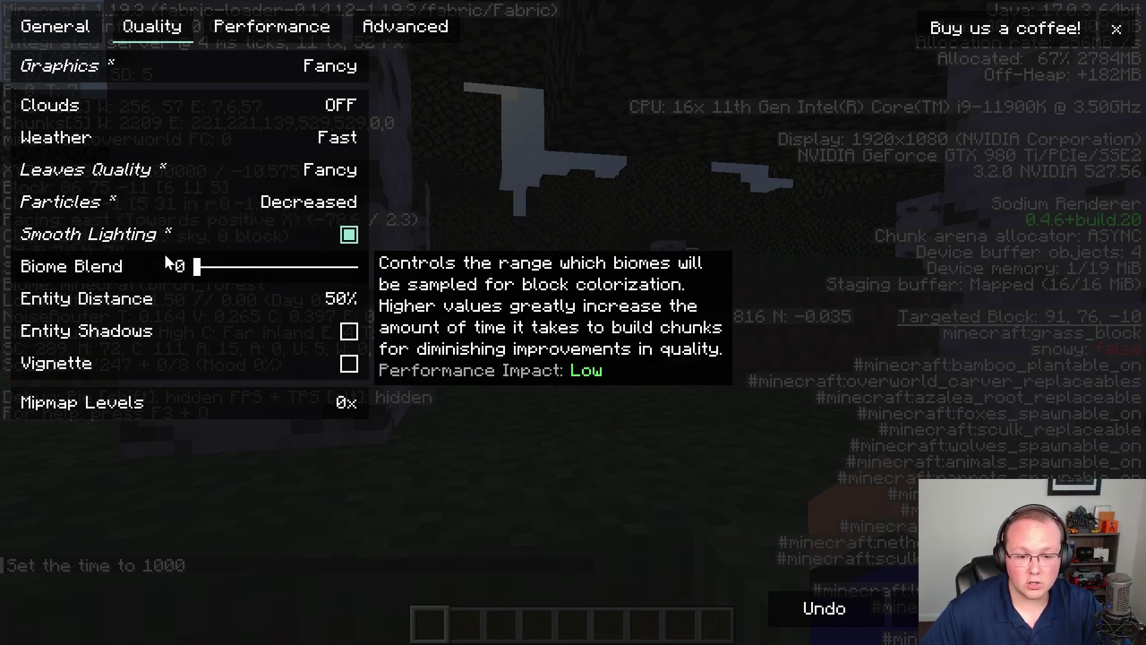
{"action": "left_click_drag", "start_coordinate": [194, 266], "coordinate": [287, 270]}
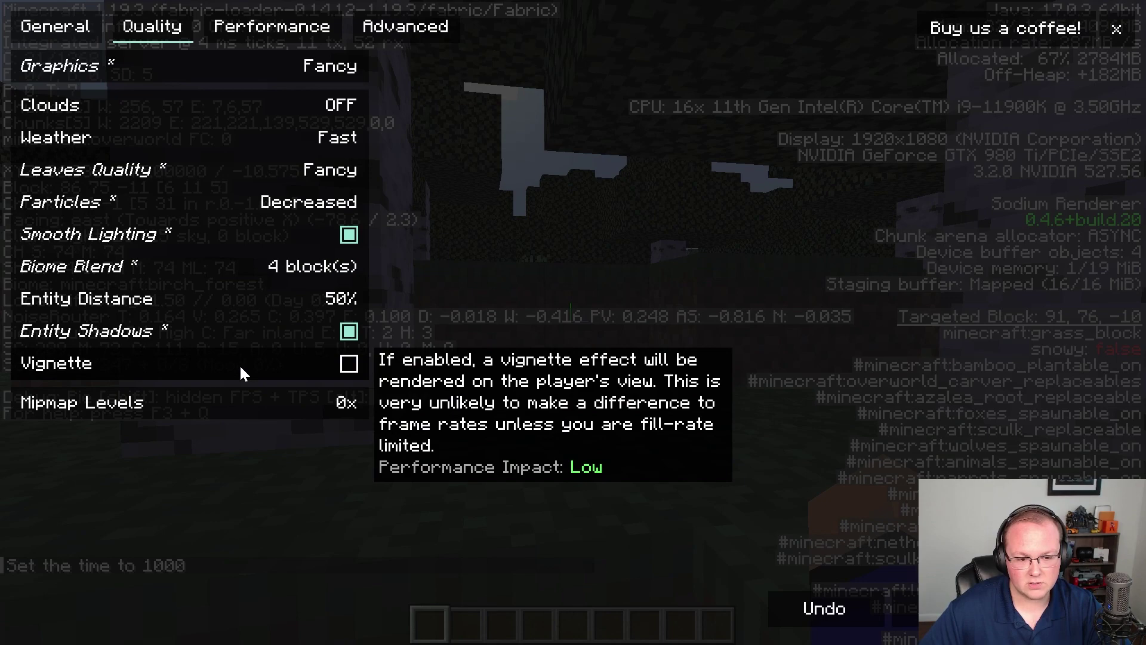
{"action": "left_click", "coordinate": [239, 365]}
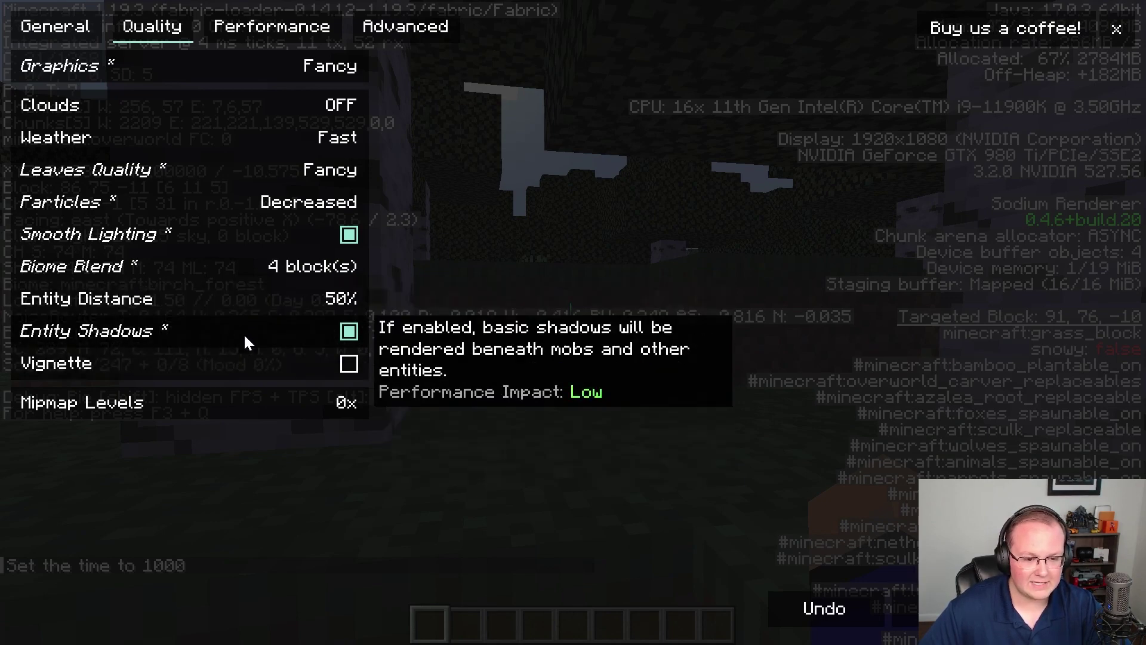
- Exit the settings, walk north through the birch forest toward the cow, and briefly open chat
{"action": "key", "text": "Escape"}
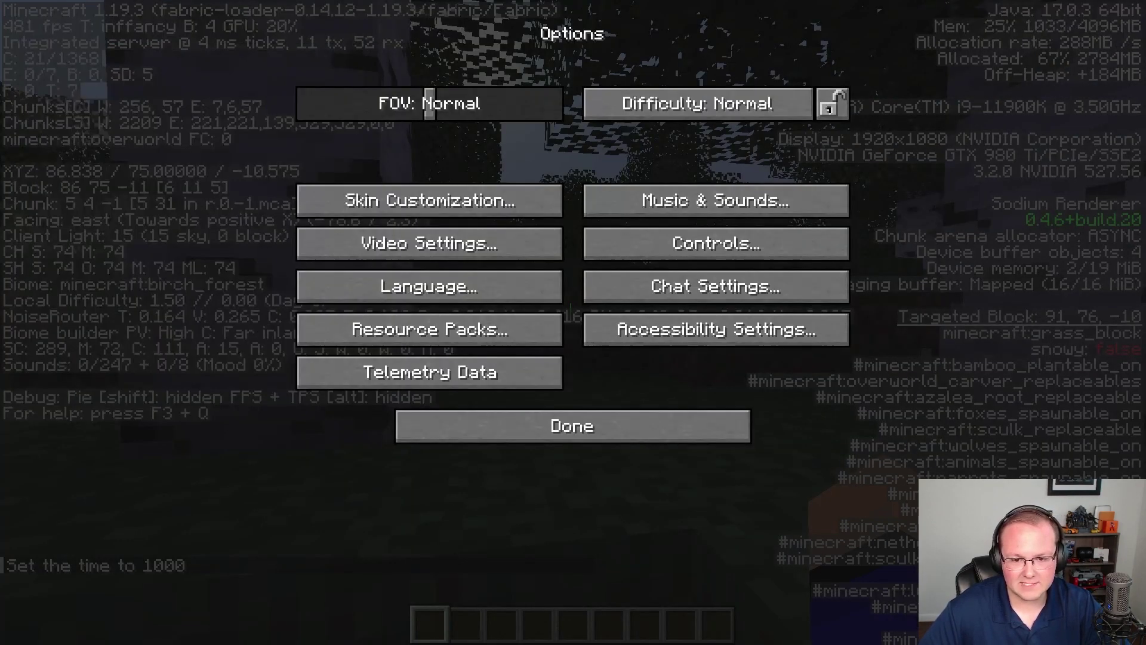
{"action": "key", "text": "Escape"}
{"action": "key", "text": "w"}
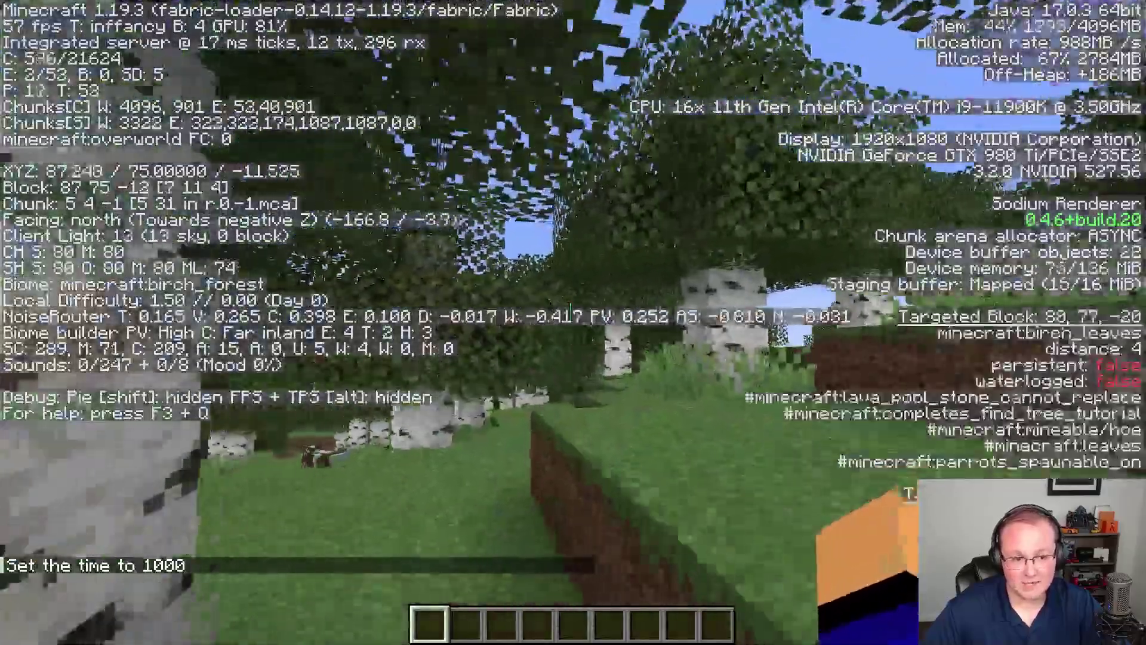
{"action": "key", "text": "w"}
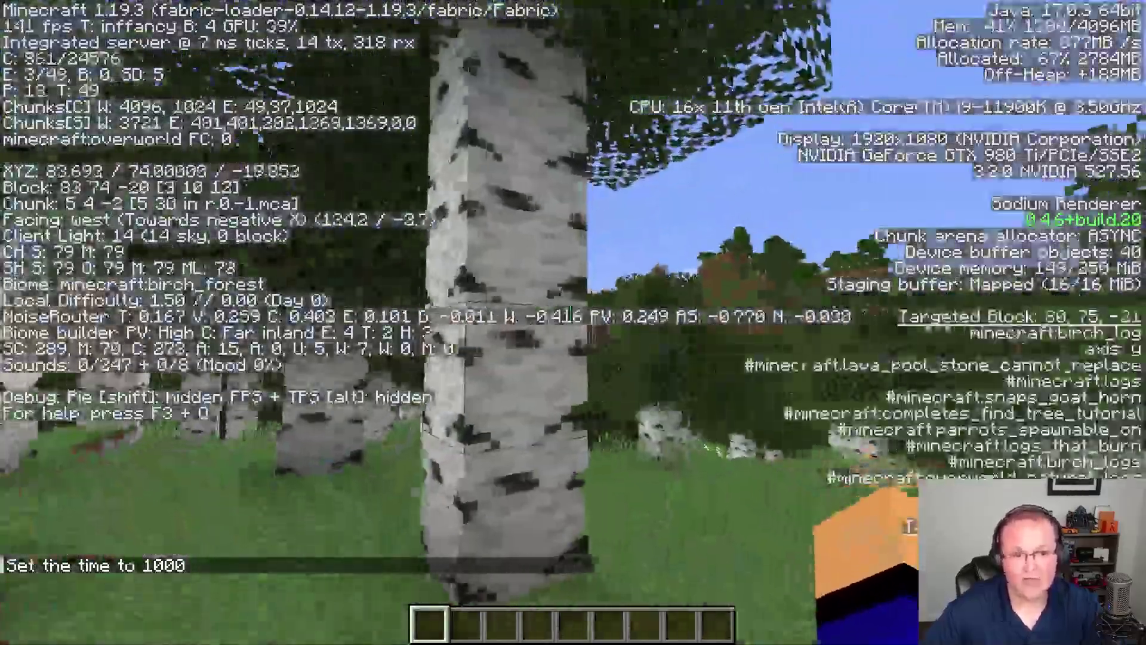
{"action": "key", "text": "w"}
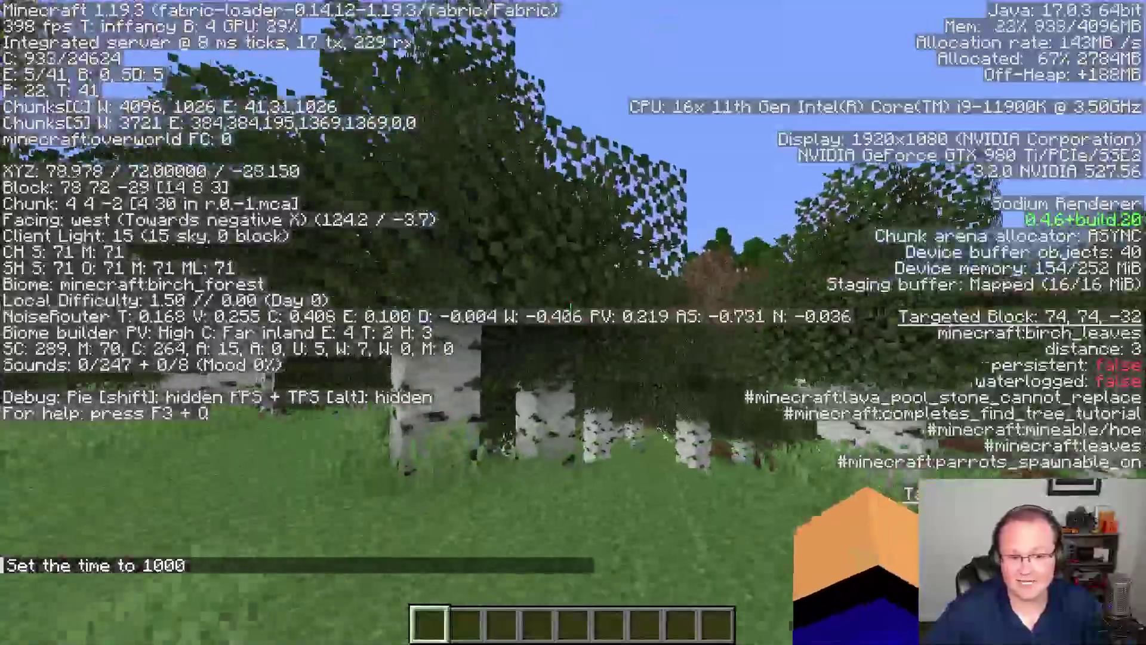
{"action": "key", "text": "w"}
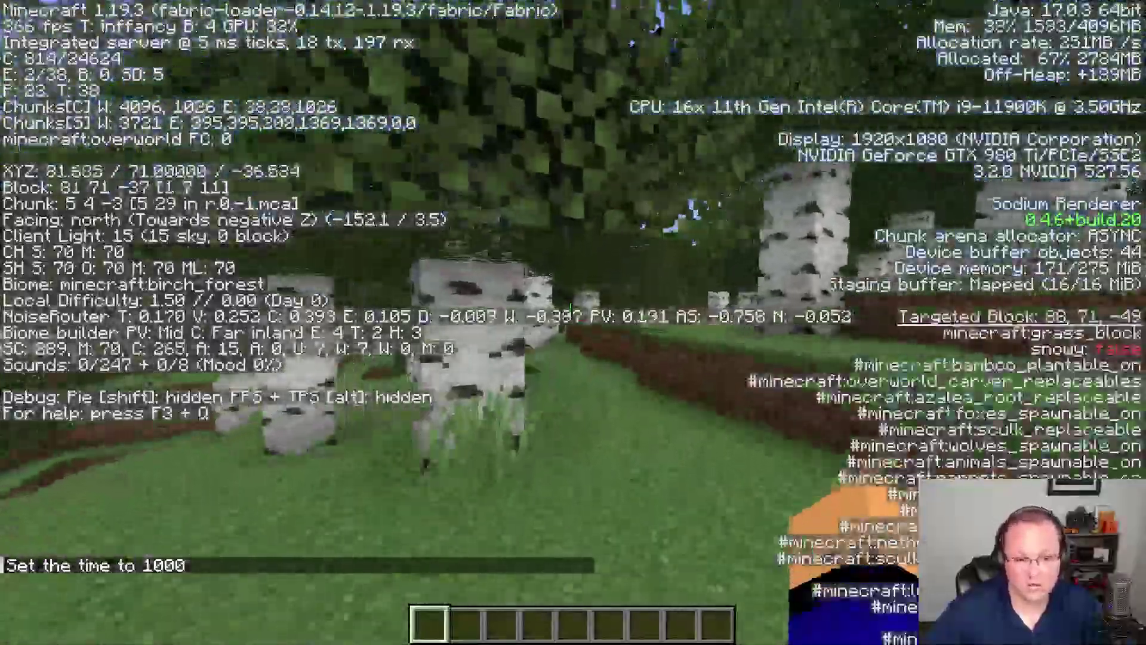
{"action": "key", "text": "w"}
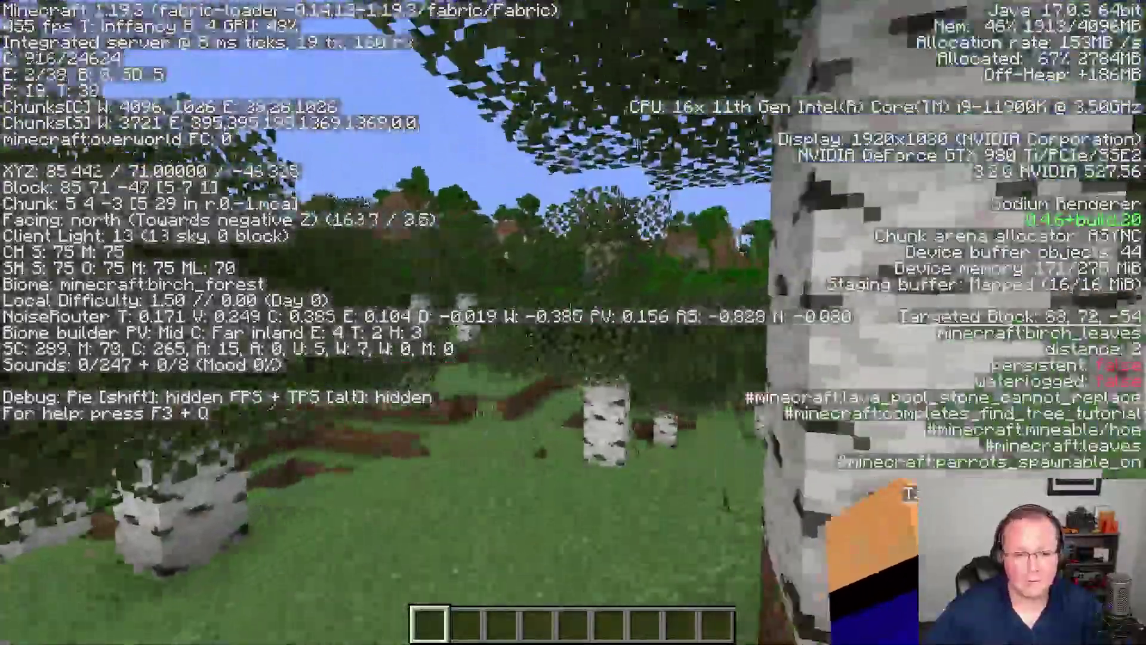
{"action": "key", "text": "w"}
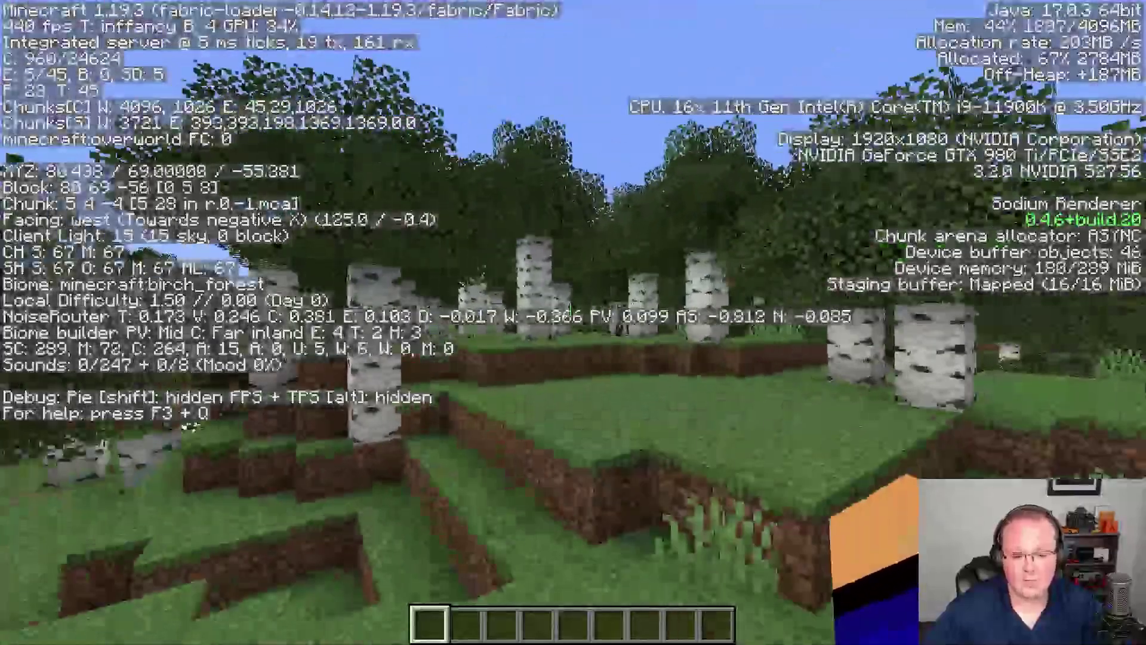
{"action": "key", "text": "t"}
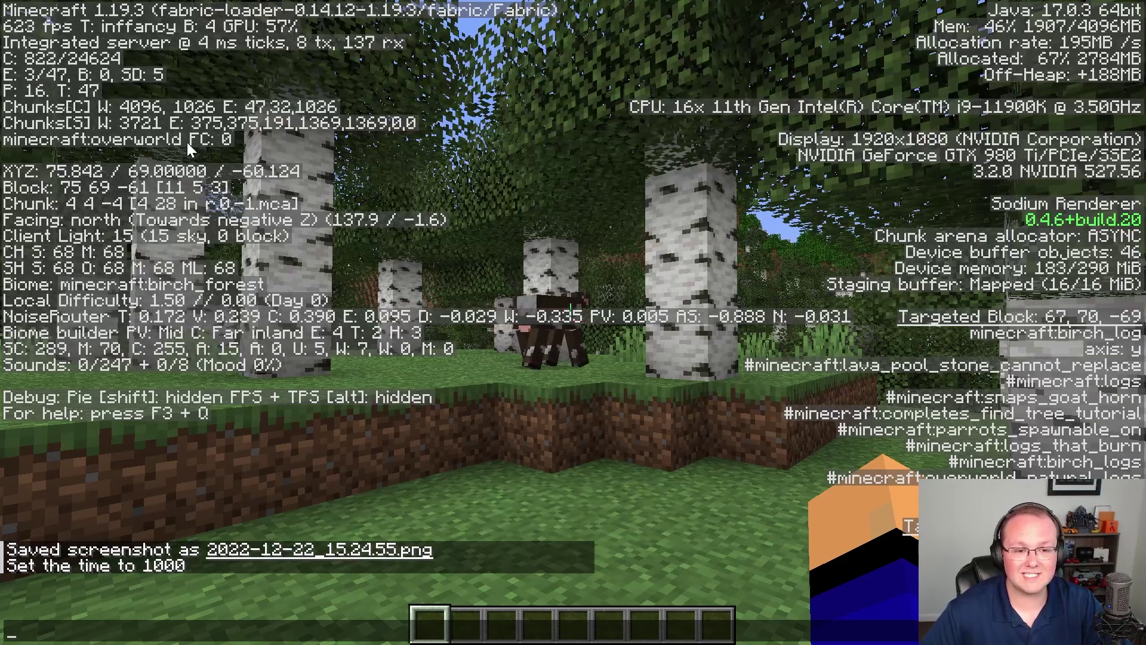
{"action": "key", "text": "Escape"}
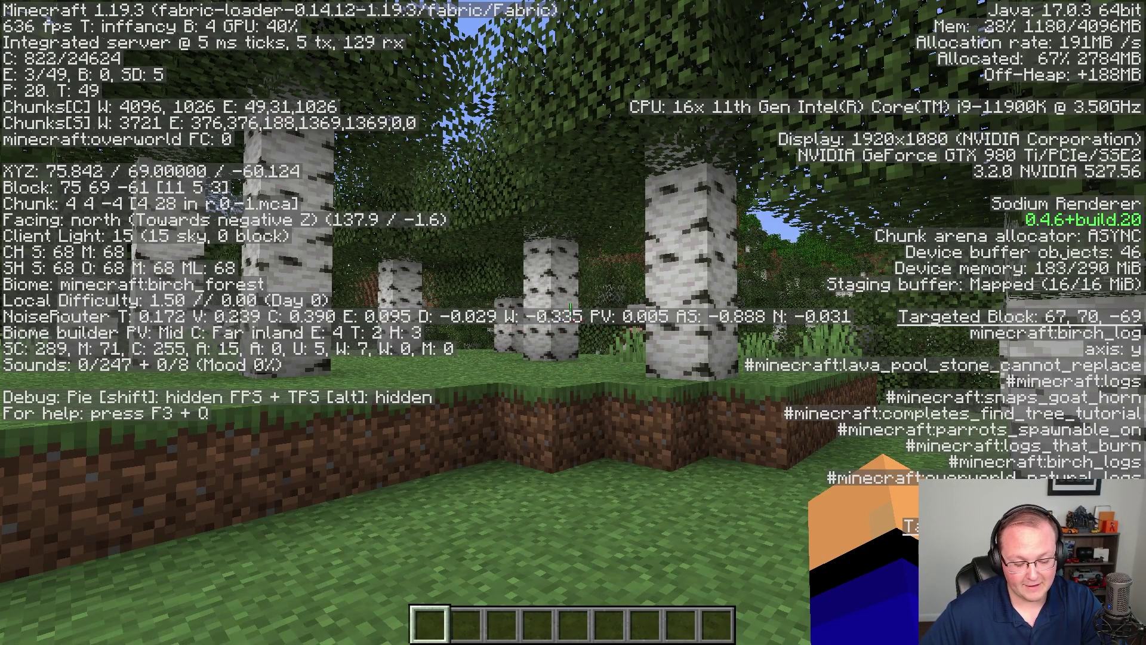
- Hide the F3 debug overlay and walk through the birch grove and leaves over the dirt ledge
{"action": "key", "text": "F3"}
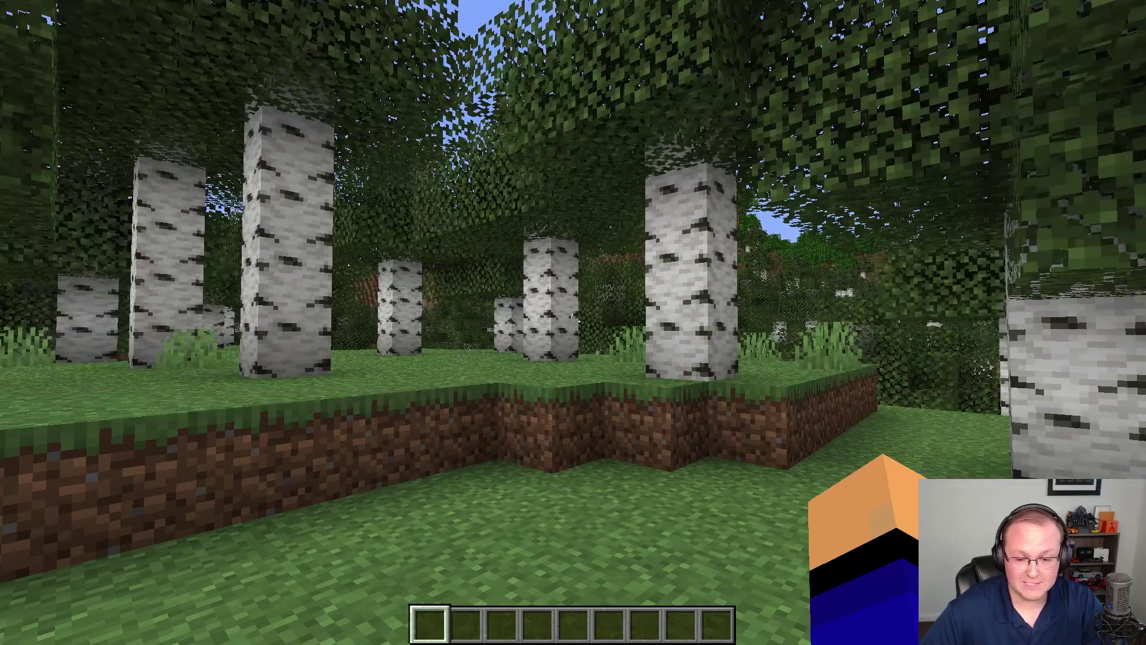
{"action": "key", "text": "w"}
{"action": "key", "text": "w"}
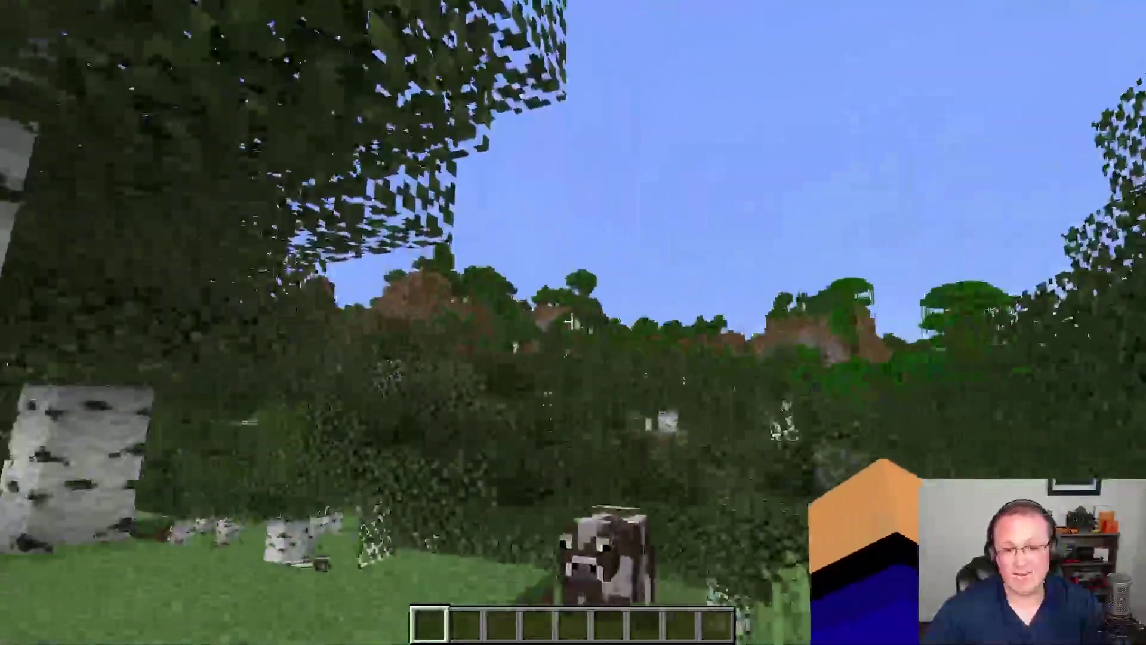
{"action": "key", "text": "w"}
{"action": "key", "text": "w"}
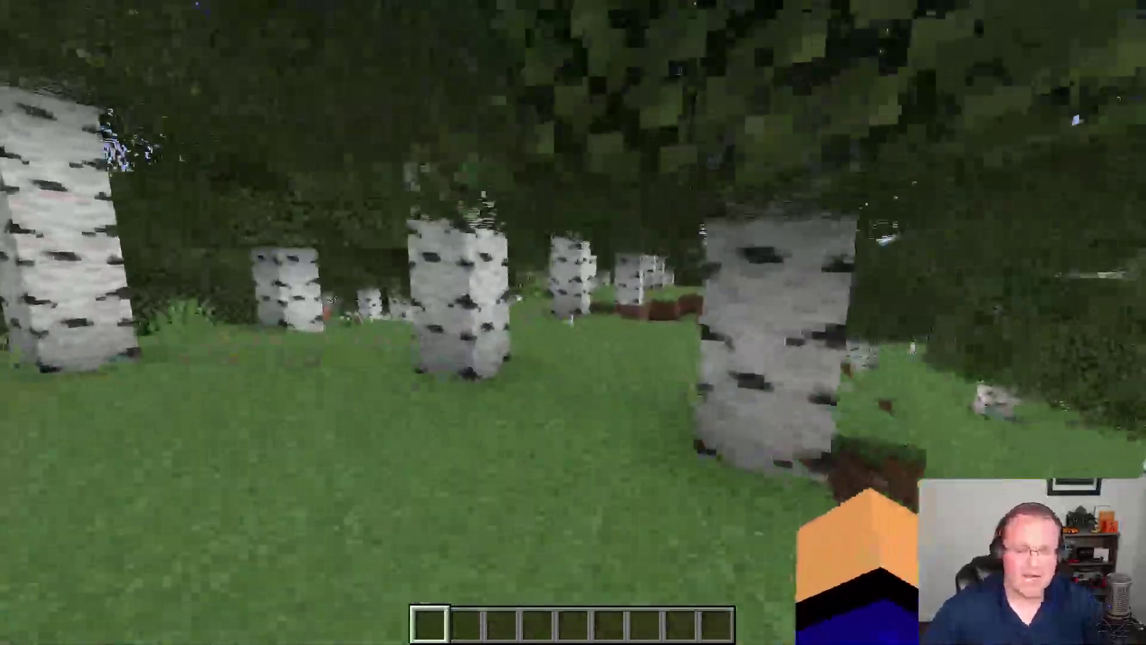
{"action": "key", "text": "w"}
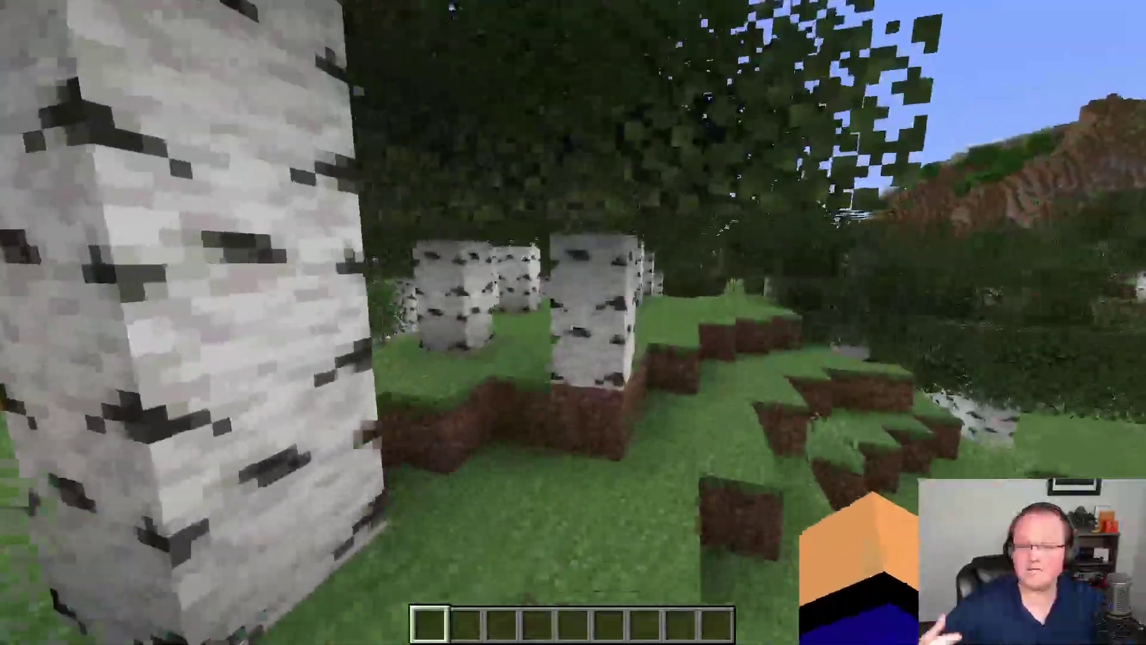
{"action": "key", "text": "w"}
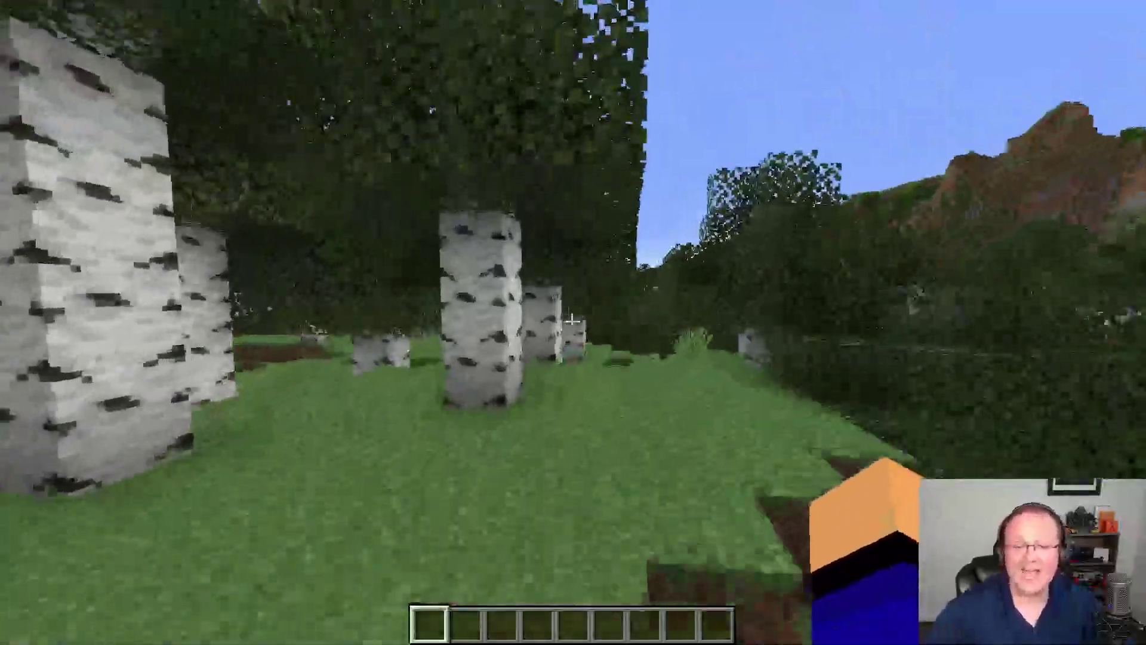
{"action": "key", "text": "w"}
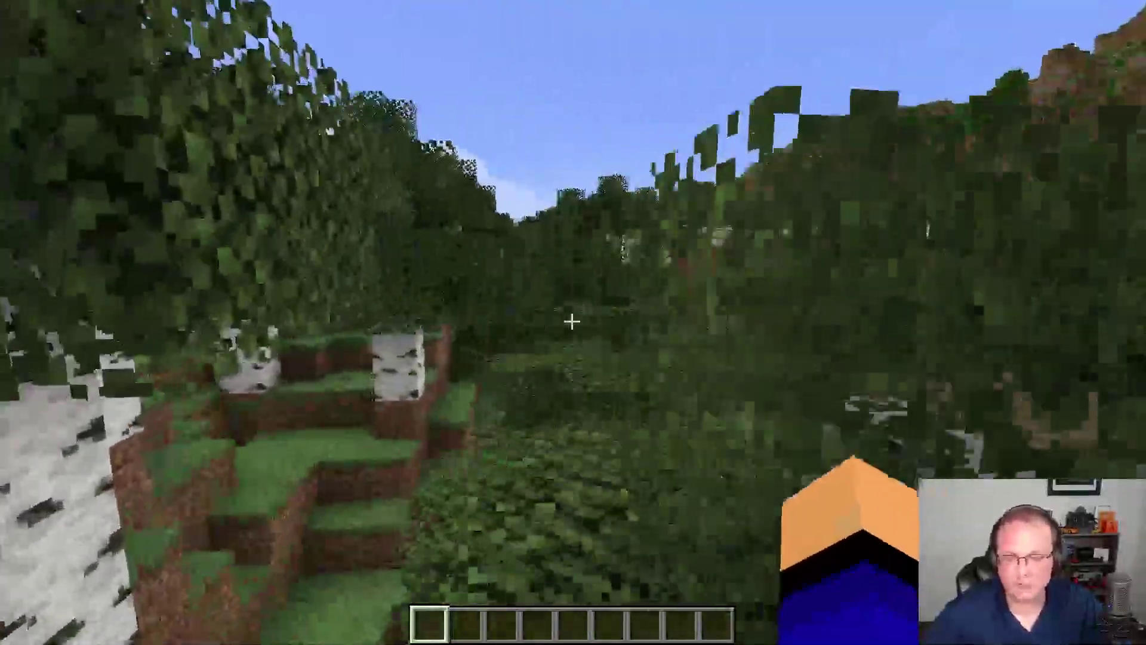
{"action": "key", "text": "w"}
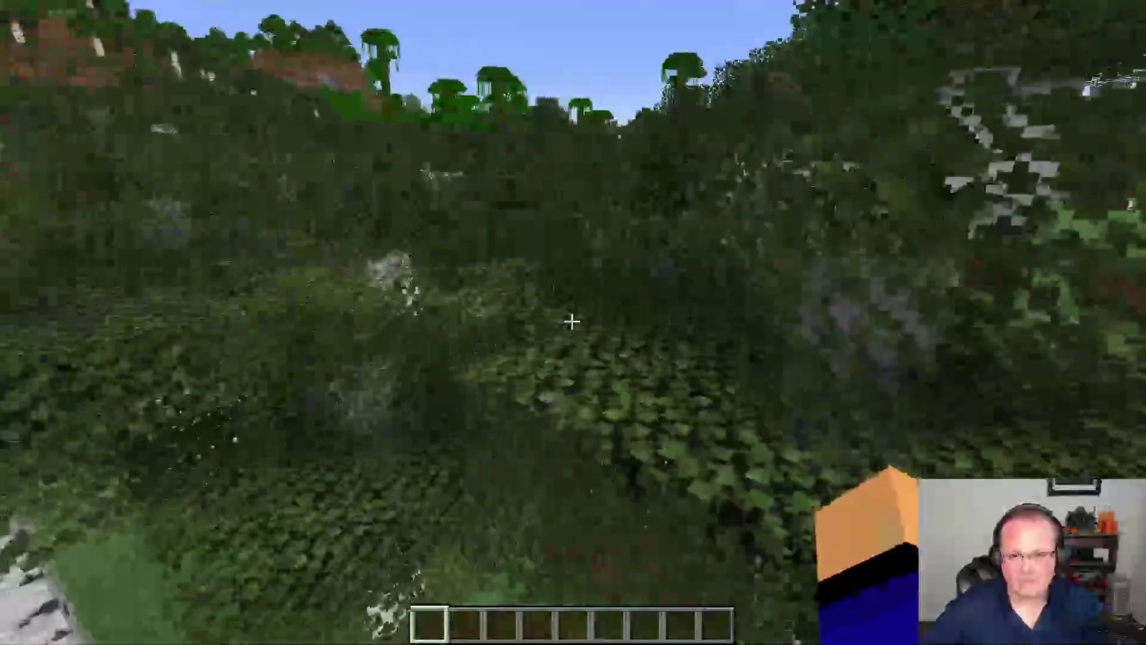
{"action": "key", "text": "w"}
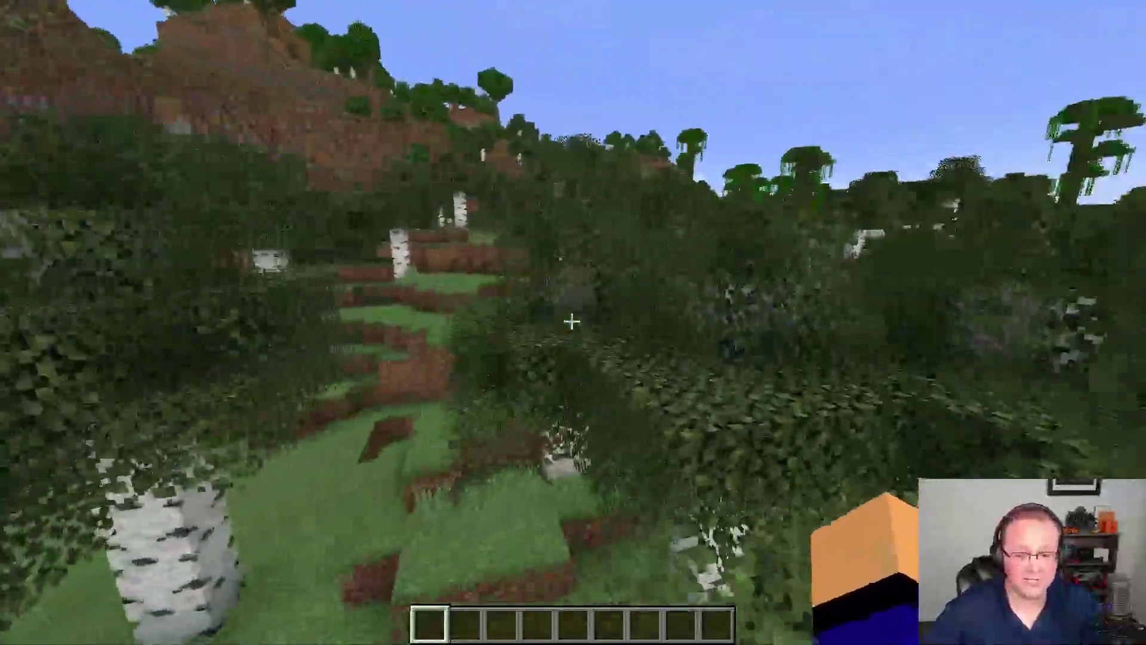
{"action": "key", "text": "w"}
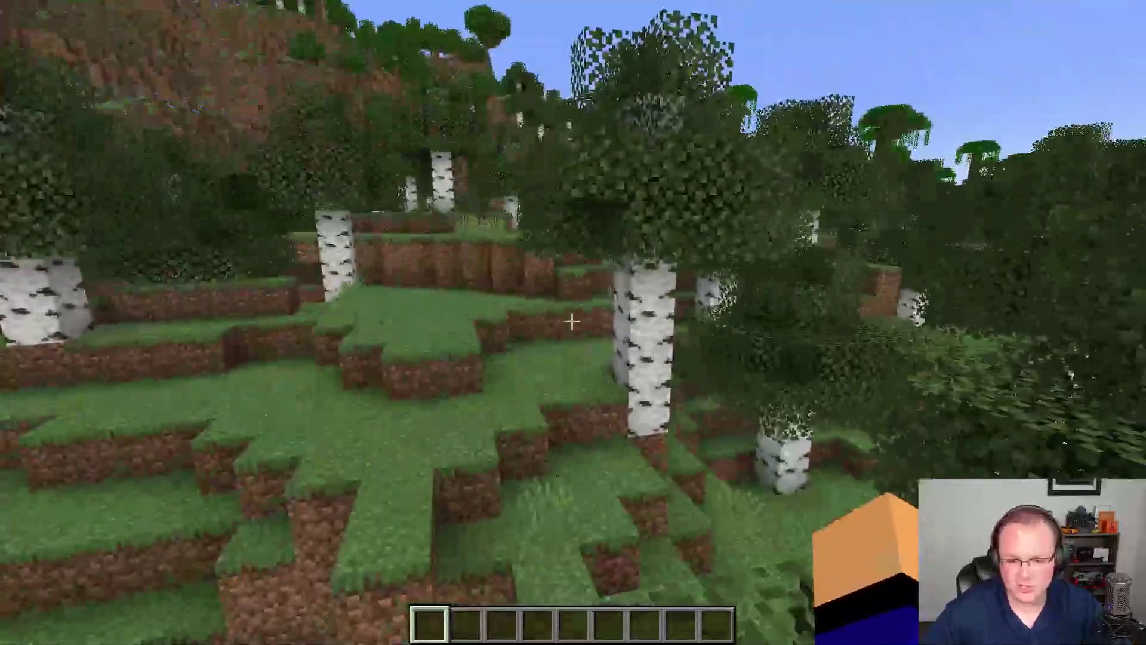
{"action": "key", "text": "w"}
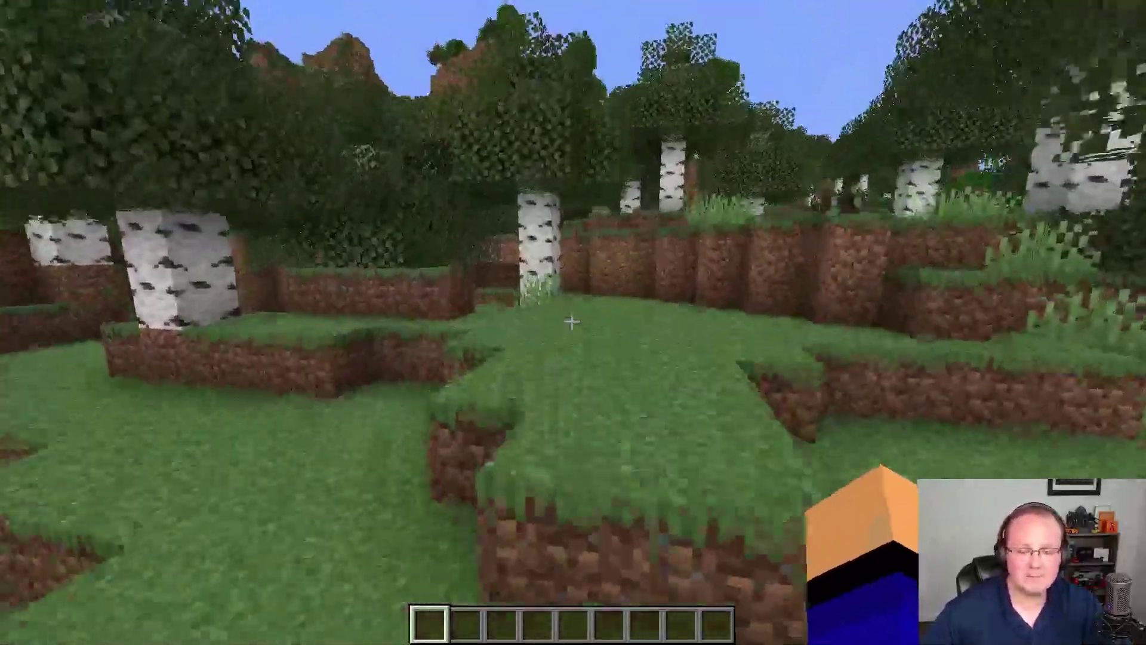
{"action": "key", "text": "w"}
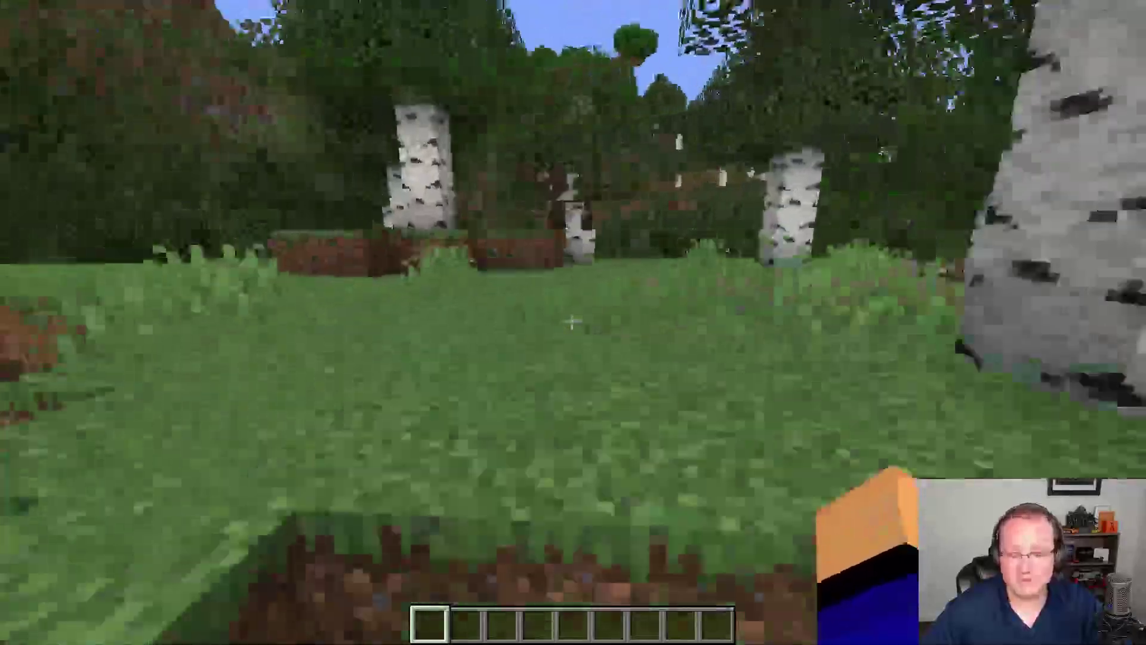
- Walk past the cow between birch trunks and through the open birch clearing
{"action": "key", "text": "w"}
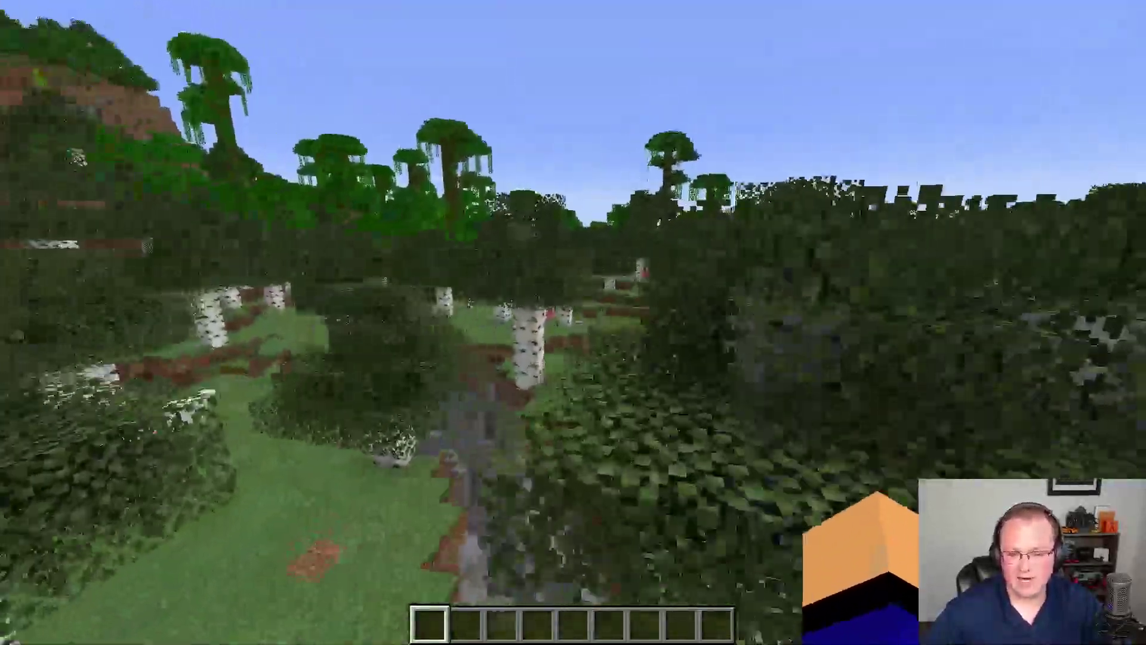
{"action": "key", "text": "w"}
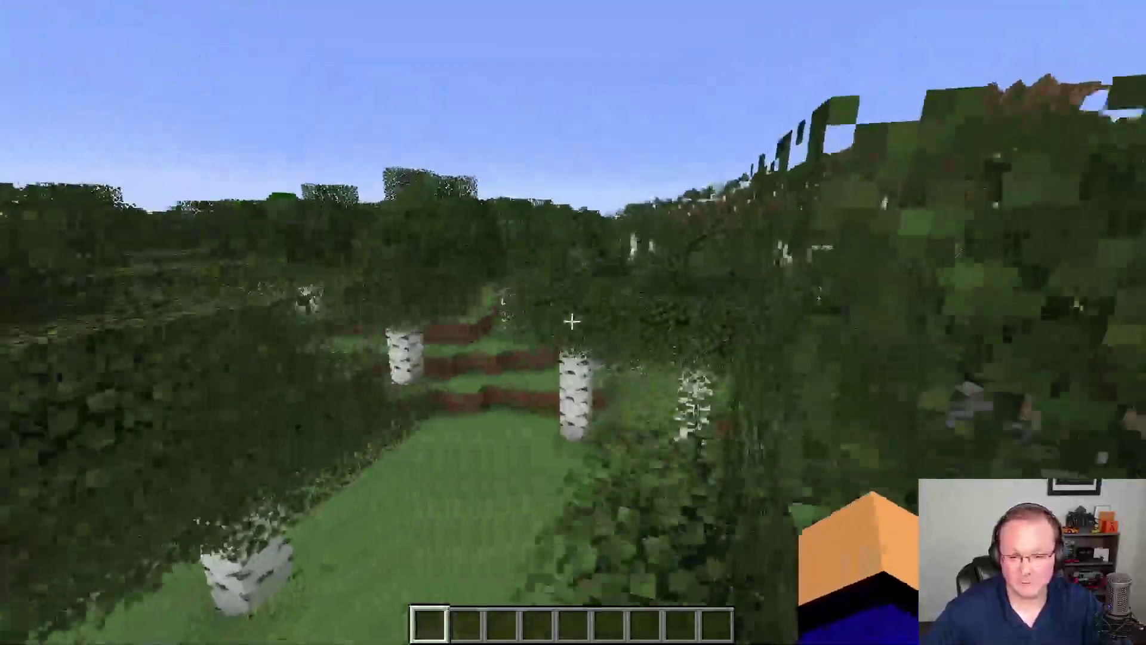
{"action": "key", "text": "w"}
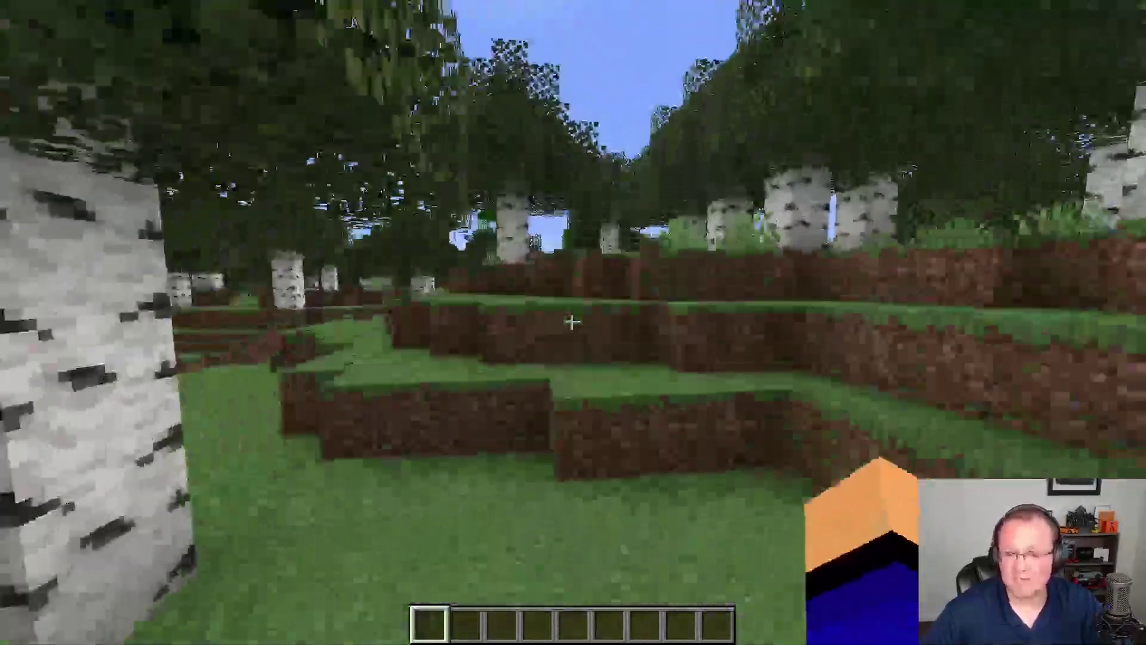
{"action": "key", "text": "w"}
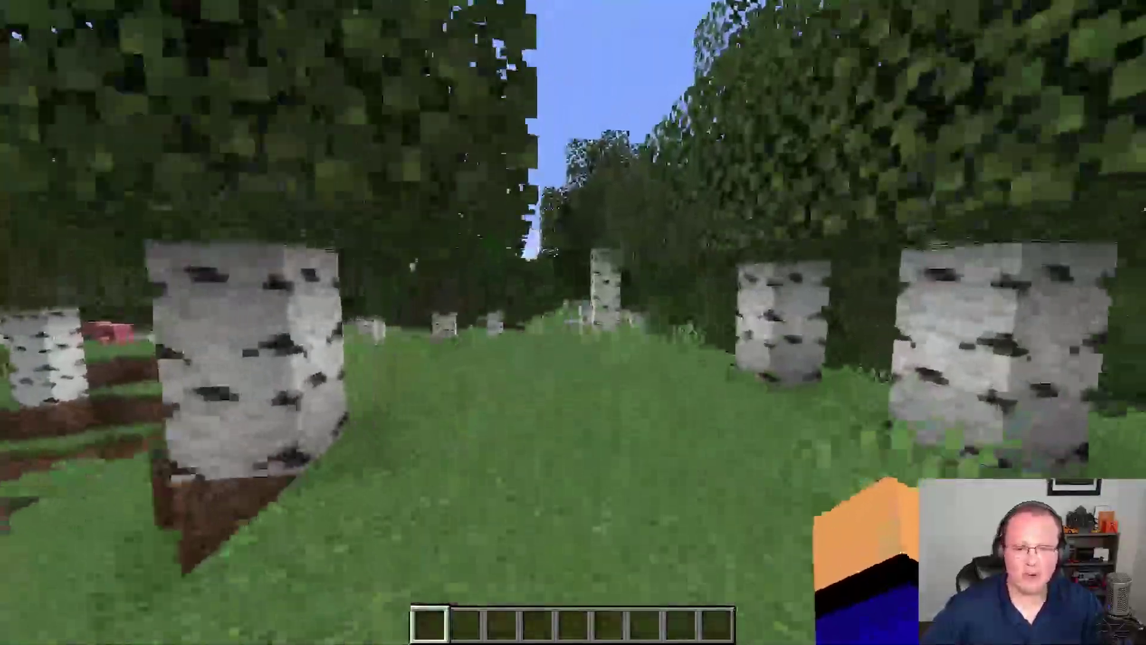
{"action": "key", "text": "w"}
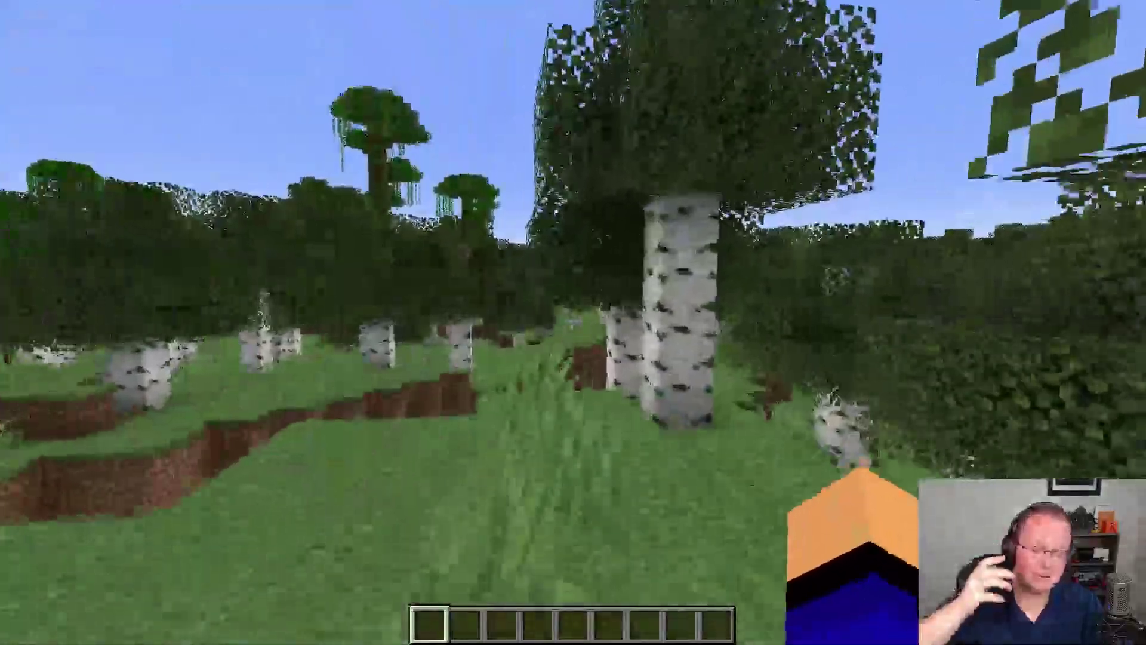
{"action": "key", "text": "w"}
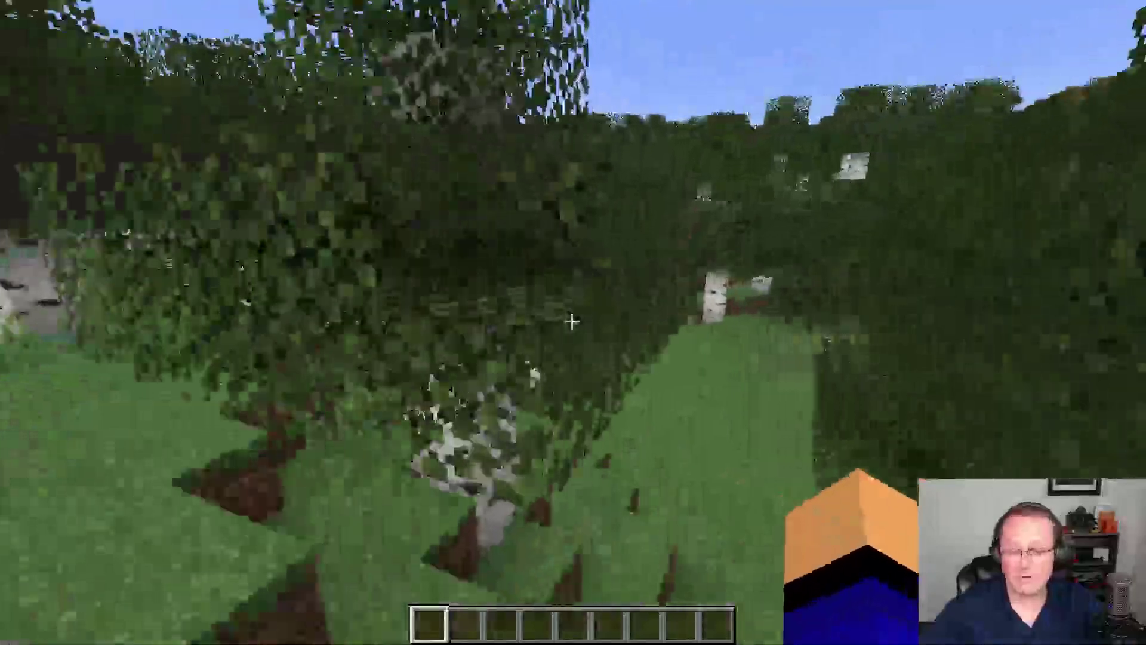
{"action": "key", "text": "w"}
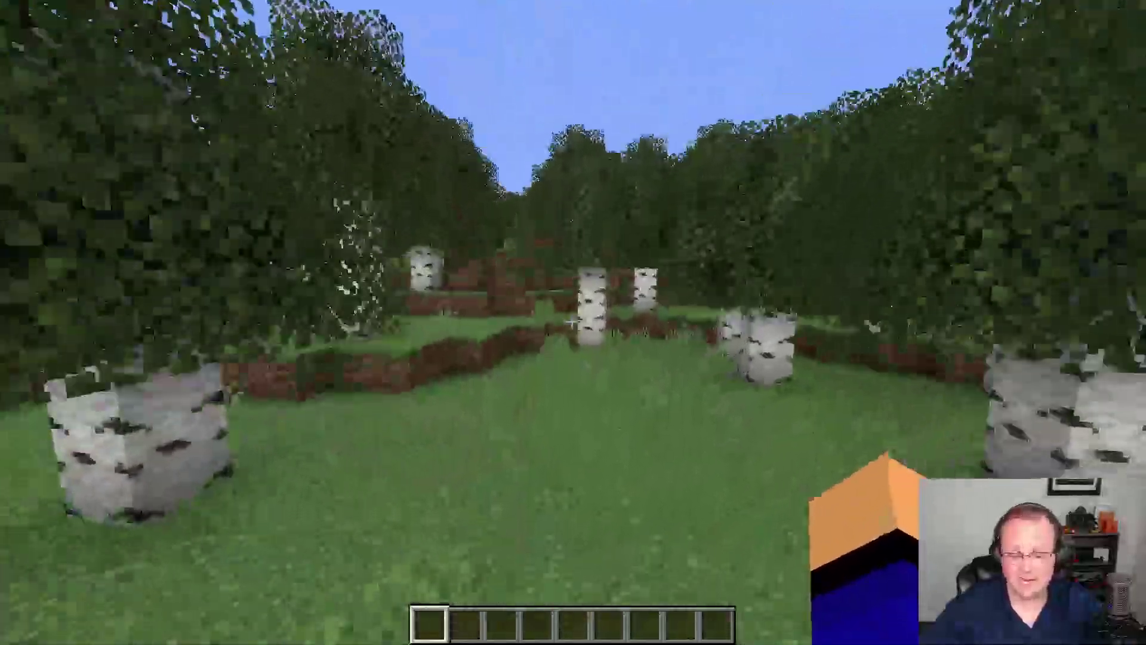
{"action": "key", "text": "w"}
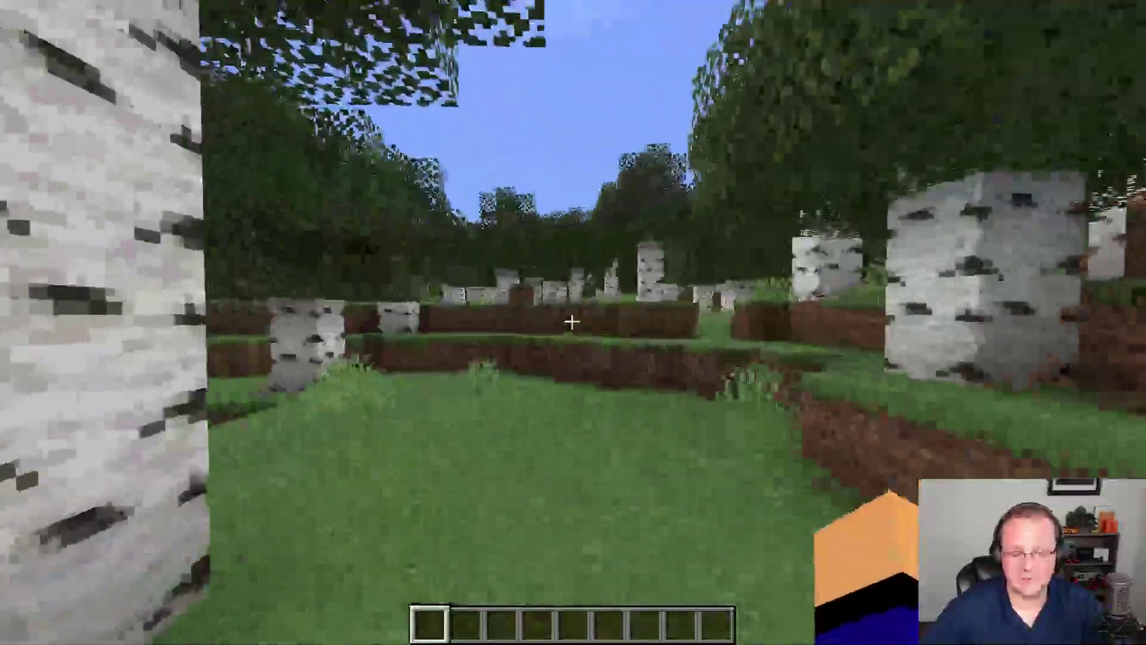
{"action": "key", "text": "w"}
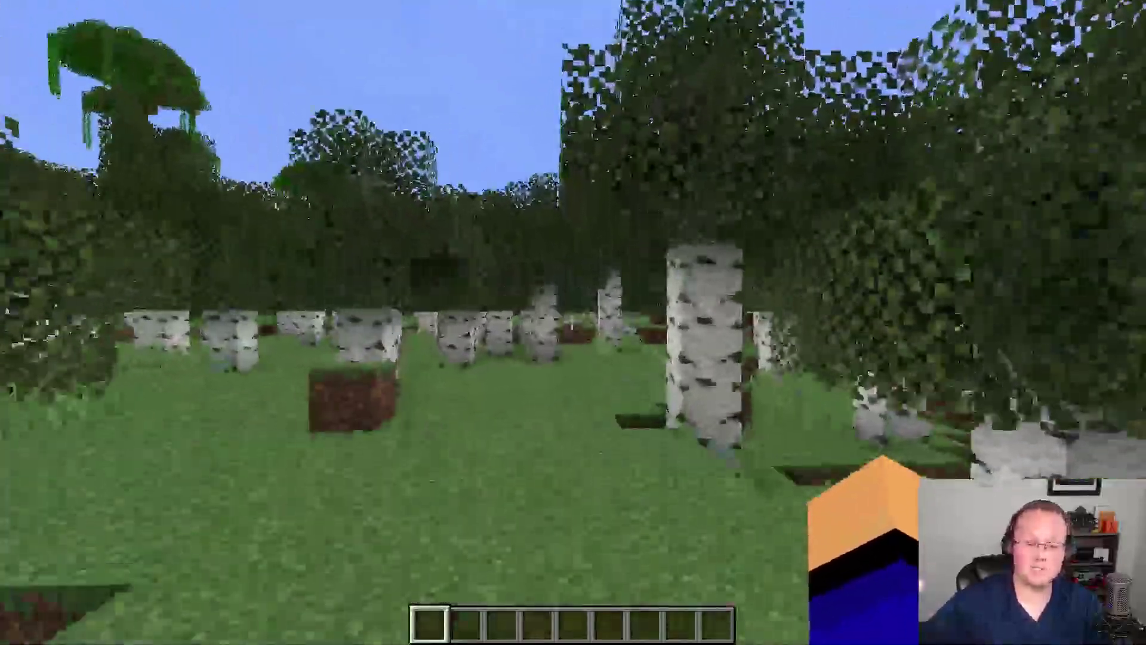
{"action": "key", "text": "w"}
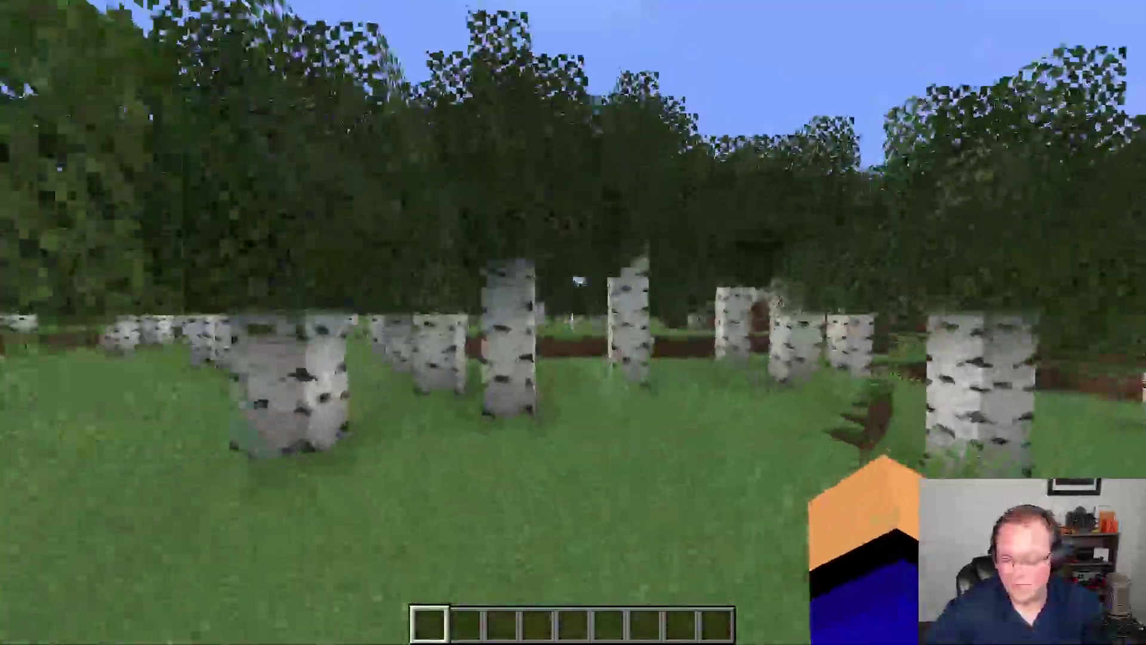
{"action": "key", "text": "w"}
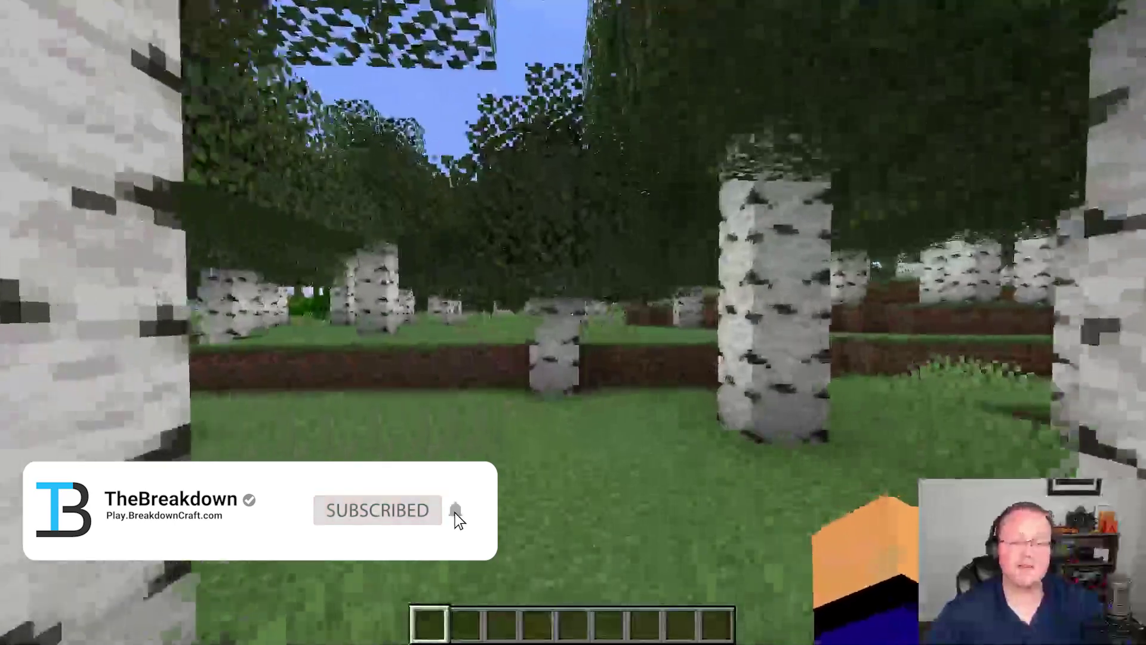
{"action": "key", "text": "w"}
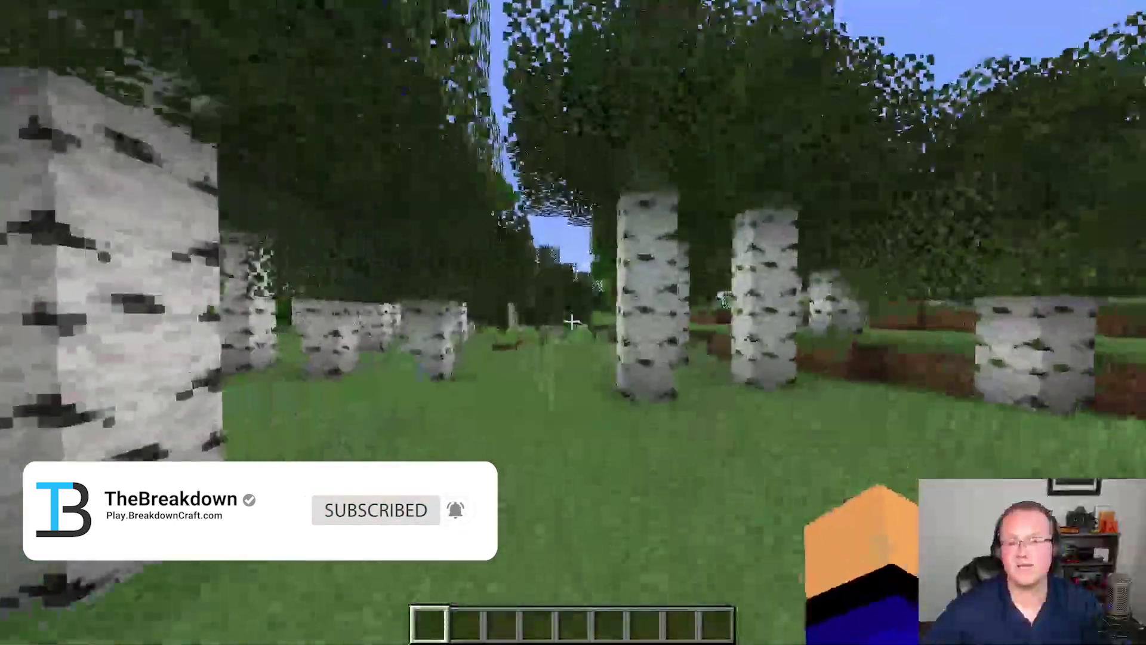